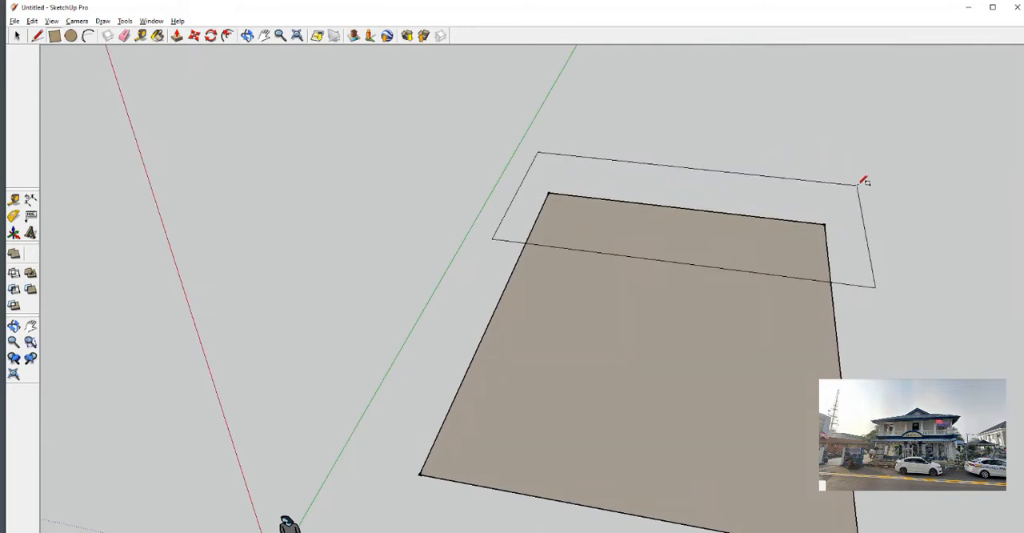
# Draw a wider, shallow rectangle overlapping the far end of the large base rectangle
pyautogui.click(862, 180)
pyautogui.scroll(-3, 562, 249)
pyautogui.scroll(5, 310, 298)
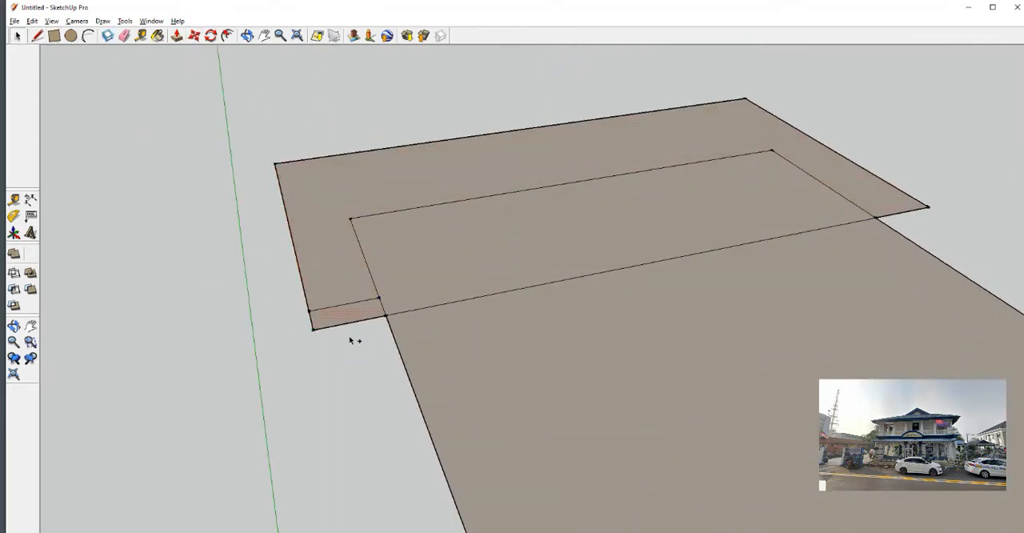
# Move the wide rectangle's outer side edge inward to the small corner rectangle so both wings project equally
pyautogui.scroll(-3, 351, 339)
pyautogui.scroll(4, 693, 242)
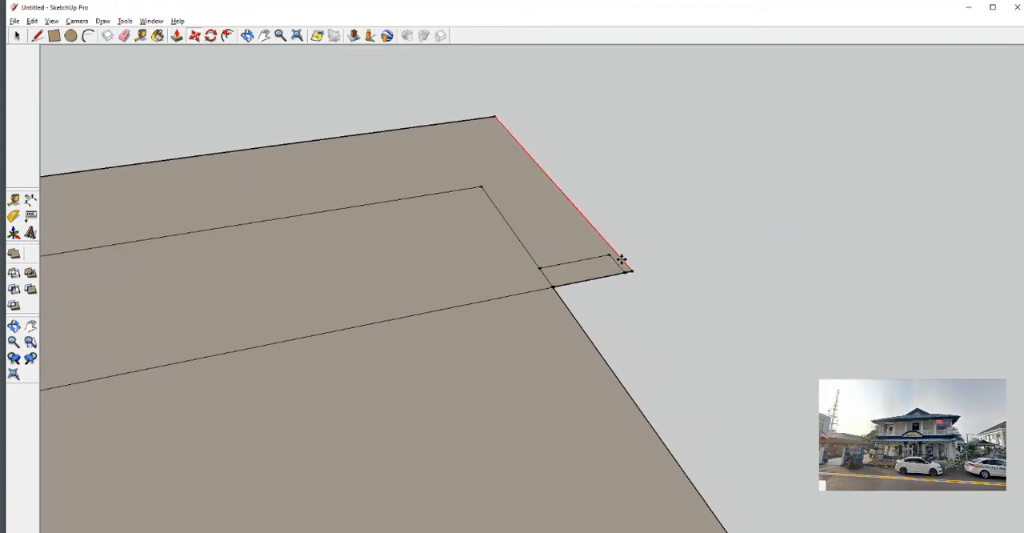
pyautogui.click(612, 256)
# Erase the leftover inner lines so the overlapping rectangles become one T-shaped footprint
pyautogui.scroll(-3, 617, 255)
pyautogui.moveTo(560, 183)
pyautogui.mouseDown(button='middle')
pyautogui.moveTo(432, 192)
pyautogui.moveTo(613, 183)
pyautogui.mouseUp(button='middle')
pyautogui.scroll(-5, 216, 262)
pyautogui.click(523, 140)
pyautogui.click(560, 211)
pyautogui.scroll(3, 636, 191)
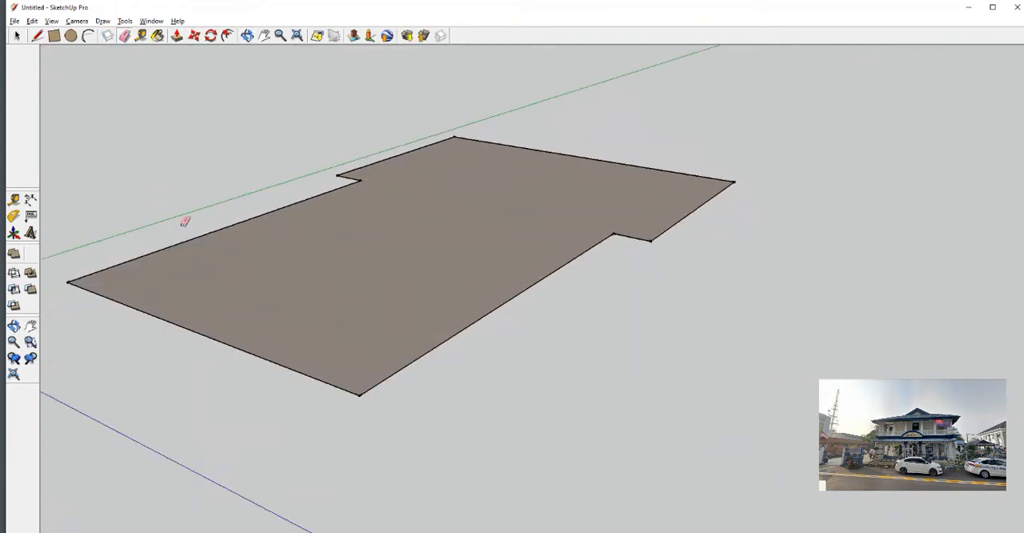
# Push/Pull the T-shaped footprint upward into a thin base slab
pyautogui.click(177, 36)
pyautogui.click(416, 233)
pyautogui.scroll(-3, 416, 104)
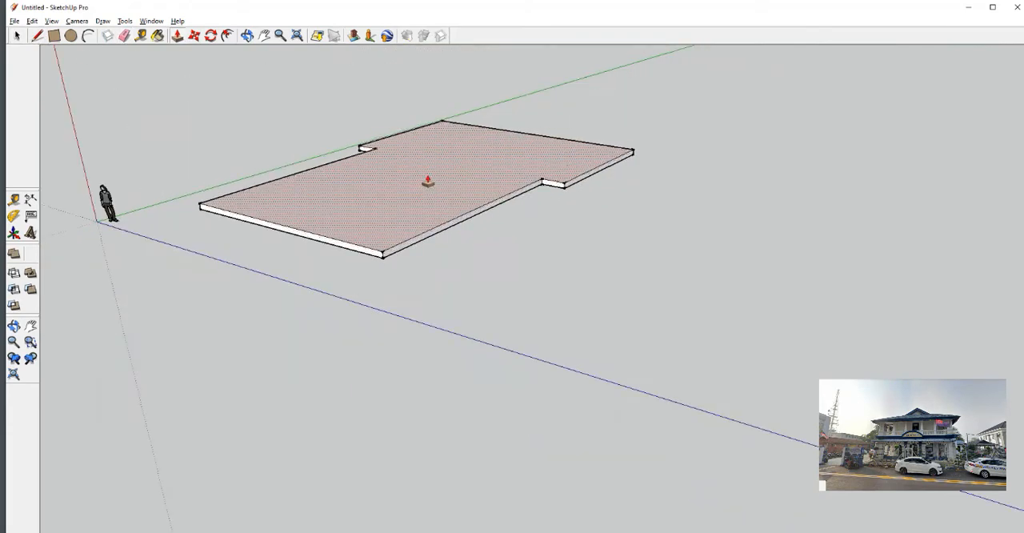
pyautogui.click(349, 178)
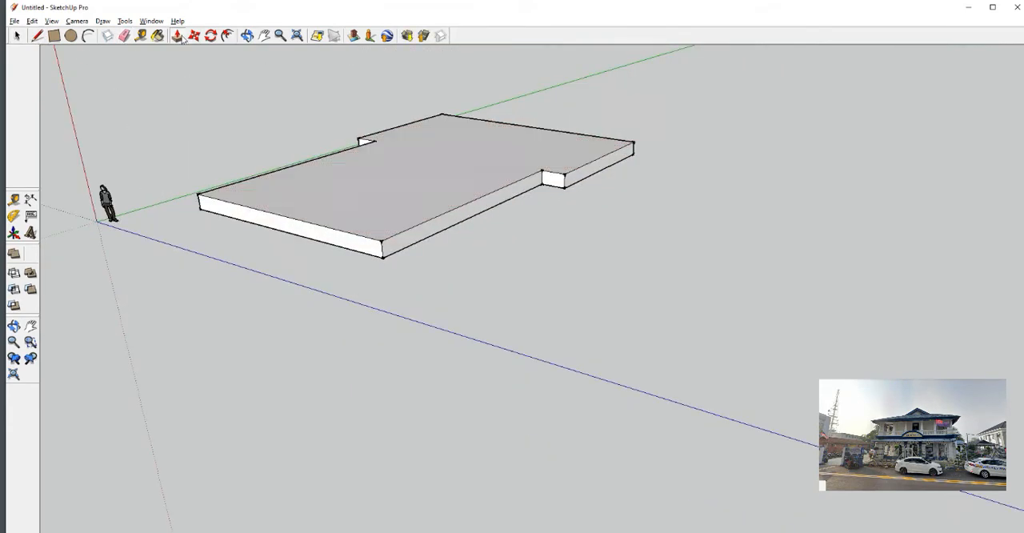
# Offset the slab's top outline inward to create a border around the base
pyautogui.click(228, 36)
pyautogui.click(328, 208)
pyautogui.moveTo(336, 320); pyautogui.dragTo(408, 160, button='middle')
pyautogui.click(322, 214)
# Push the outer border of the slab down to form a lower step around the raised base
pyautogui.scroll(3, 407, 160)
pyautogui.click(177, 36)
pyautogui.doubleClick(238, 116)
pyautogui.moveTo(259, 151)
pyautogui.mouseDown(button='middle')
pyautogui.moveTo(331, 204)
pyautogui.moveTo(789, 274)
pyautogui.mouseUp(button='middle')
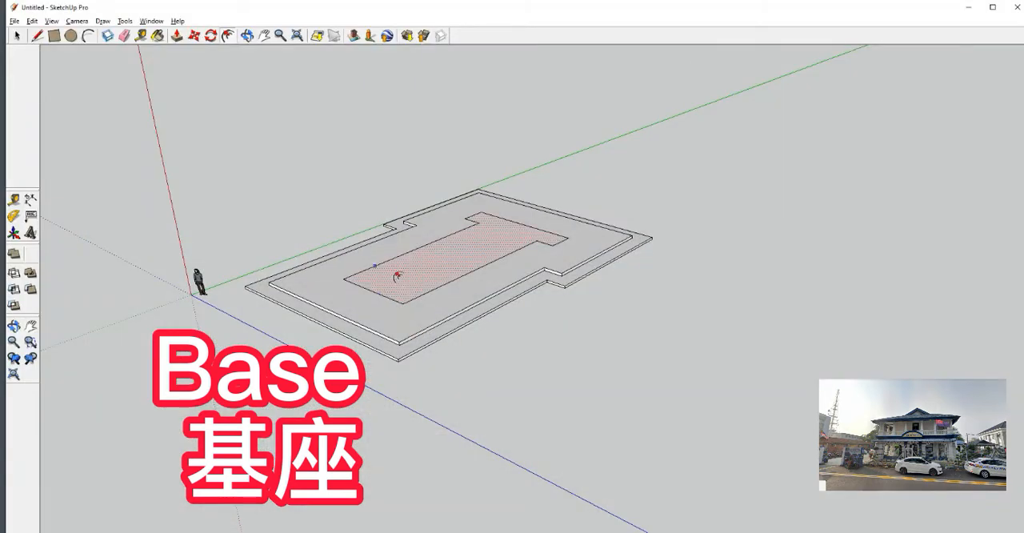
pyautogui.scroll(5, 392, 273)
pyautogui.moveTo(361, 272); pyautogui.dragTo(479, 318, button='middle')
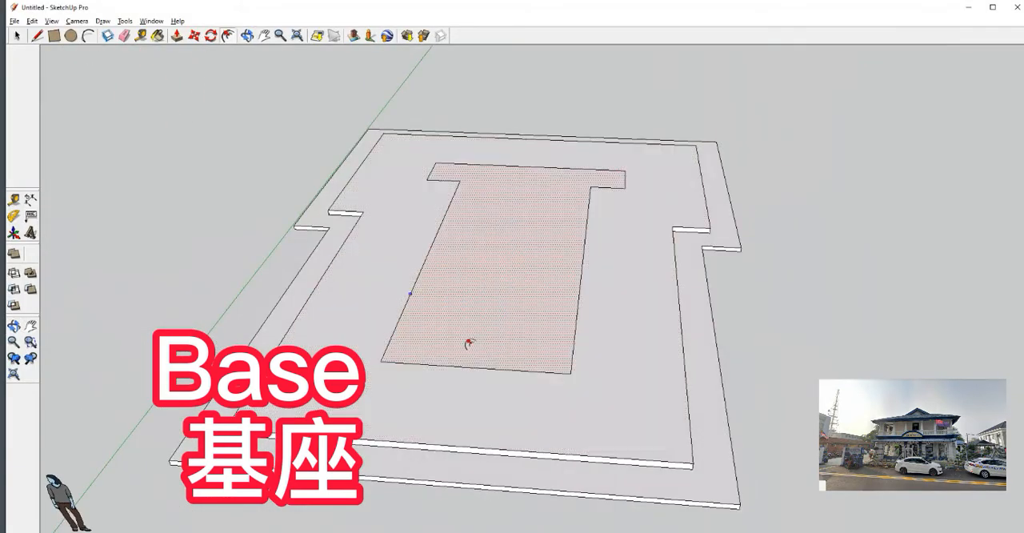
pyautogui.click(178, 38)
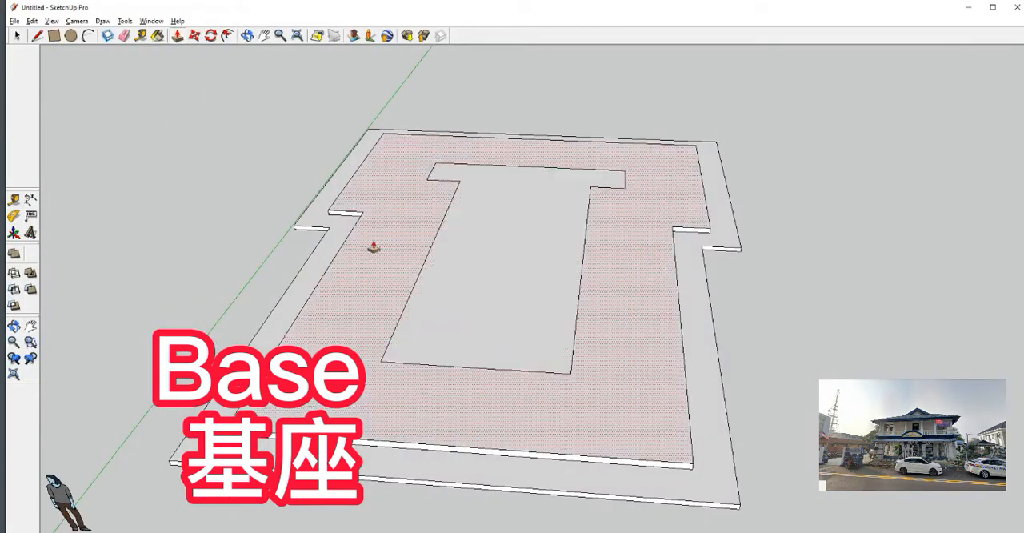
pyautogui.hotkey('ctrl', 'z')
# Offset the raised base's outline inward to mark the main building footprint, leaving a walkway around it
pyautogui.click(229, 36)
pyautogui.click(423, 443)
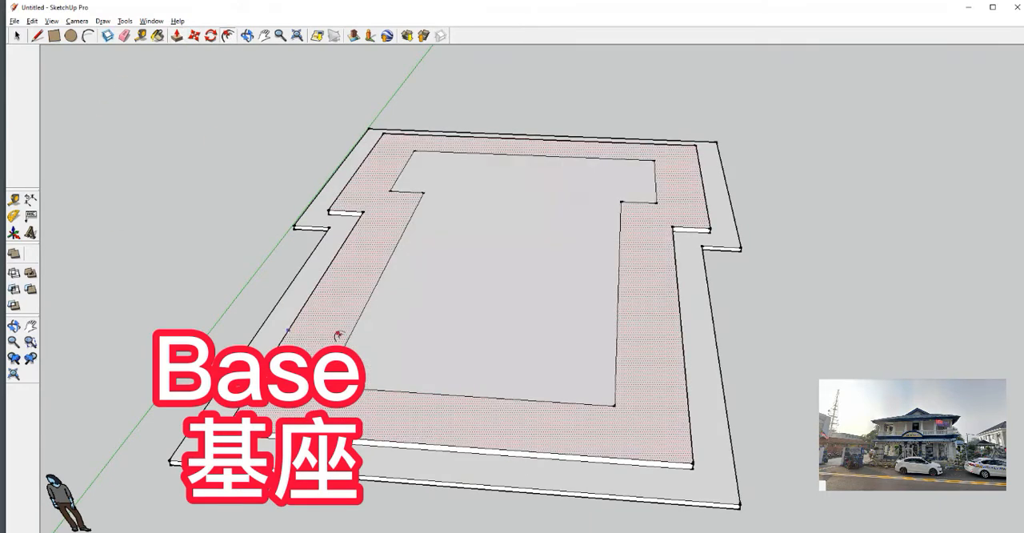
pyautogui.scroll(-2, 428, 404)
pyautogui.click(425, 406)
pyautogui.scroll(2, 426, 406)
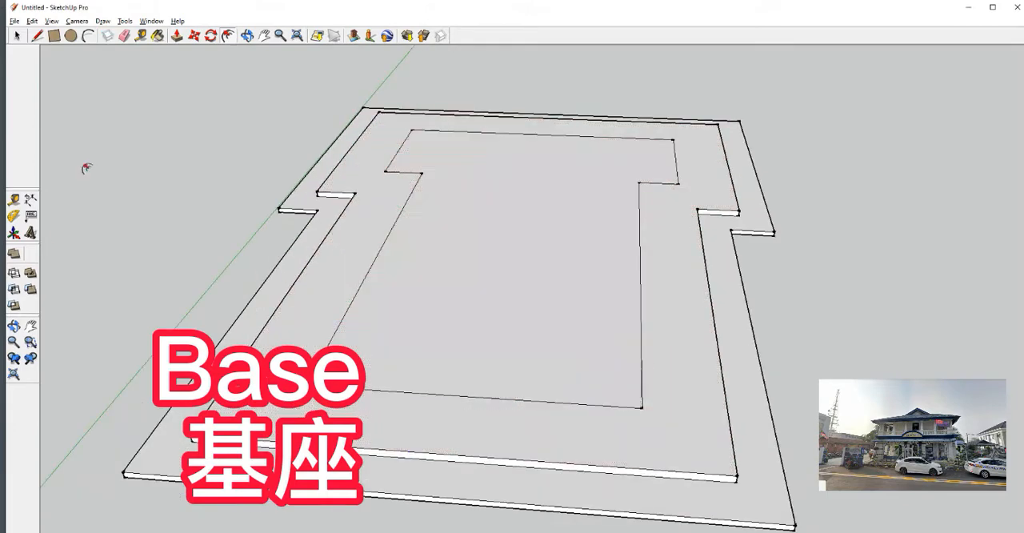
# Push/Pull the inner footprint upward into the tall main building volume
pyautogui.click(176, 36)
pyautogui.click(432, 297)
pyautogui.scroll(-3, 393, 100)
pyautogui.click(393, 96)
pyautogui.scroll(-3, 393, 104)
pyautogui.moveTo(394, 144)
pyautogui.mouseDown(button='middle')
pyautogui.moveTo(393, 55)
pyautogui.moveTo(346, 132)
pyautogui.moveTo(416, 101)
pyautogui.moveTo(397, 137)
pyautogui.moveTo(463, 200)
pyautogui.moveTo(493, 317)
pyautogui.moveTo(539, 296)
pyautogui.moveTo(521, 232)
pyautogui.moveTo(493, 345)
pyautogui.mouseUp(button='middle')
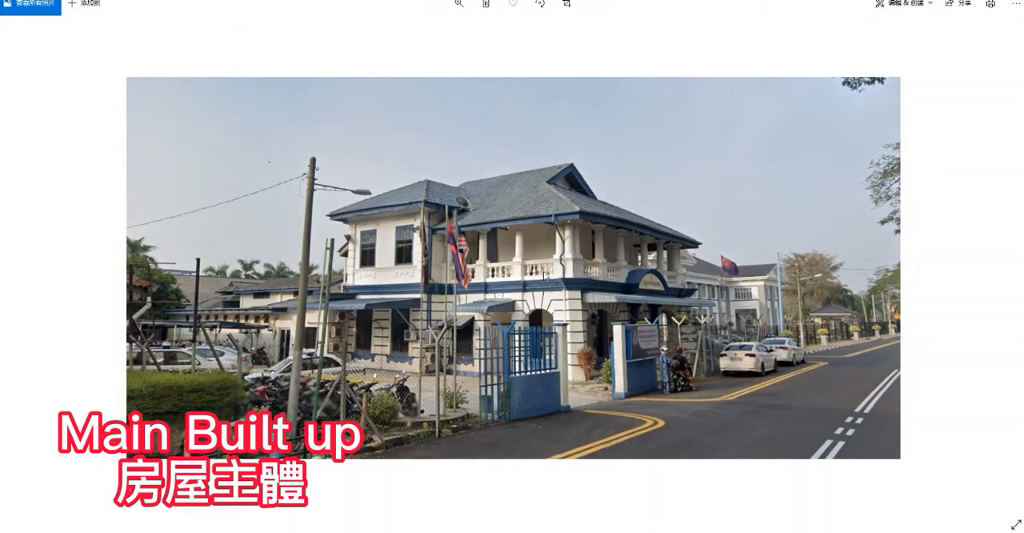
# Examine the reference photos of the building in the photo viewer, checking both corners and the front for walls, balcony and openings
pyautogui.scroll(5, 512, 272)
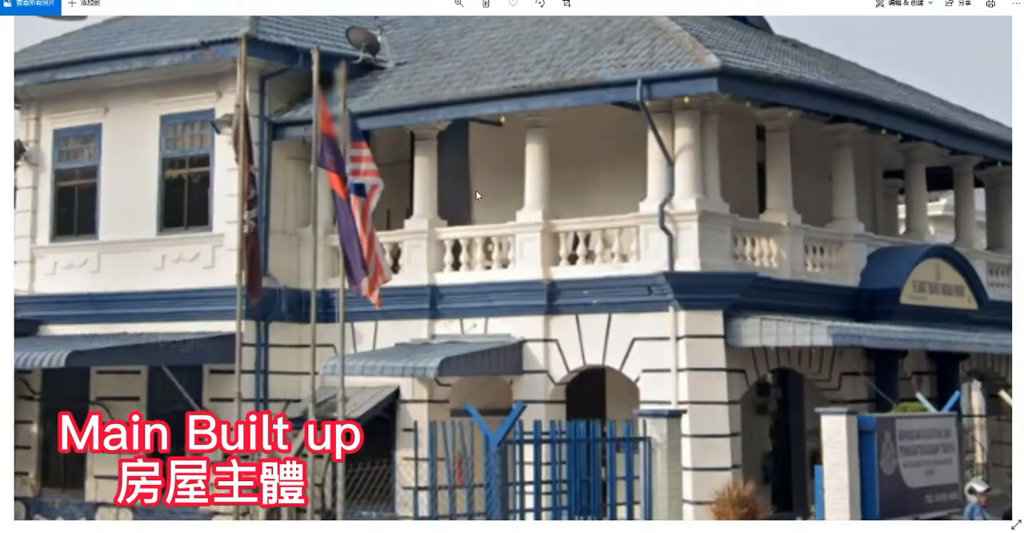
pyautogui.scroll(-2, 476, 191)
pyautogui.scroll(-3, 870, 269)
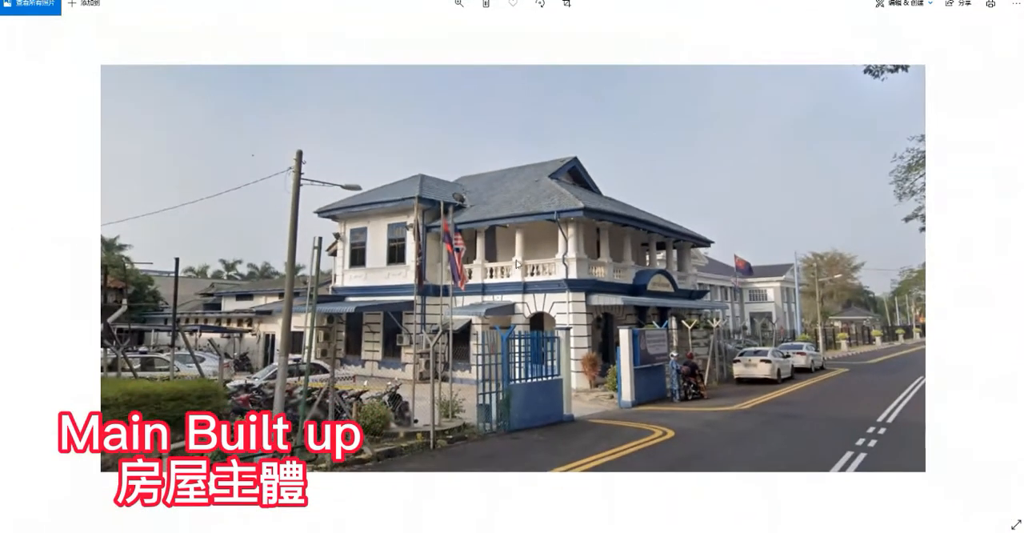
pyautogui.click(990, 269)
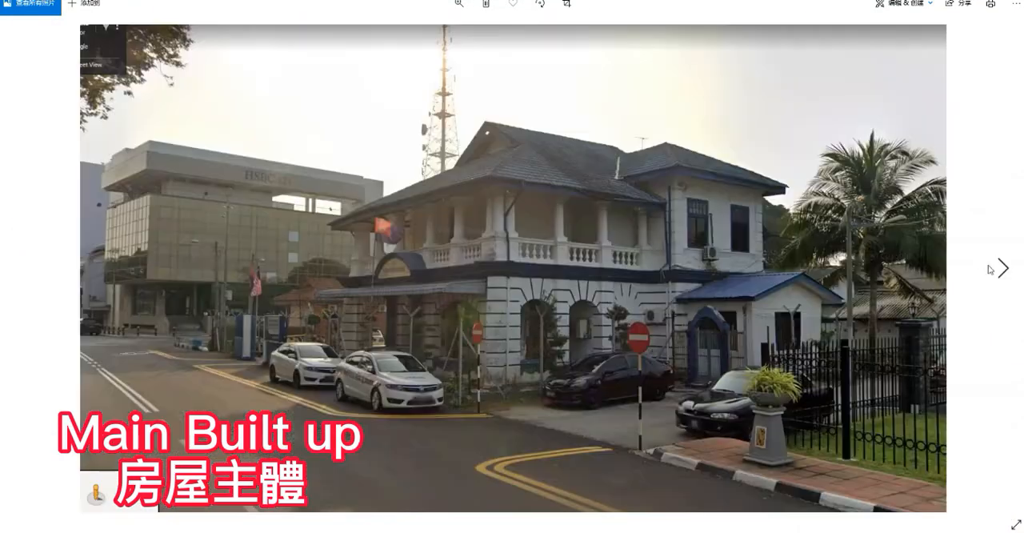
pyautogui.scroll(3, 570, 186)
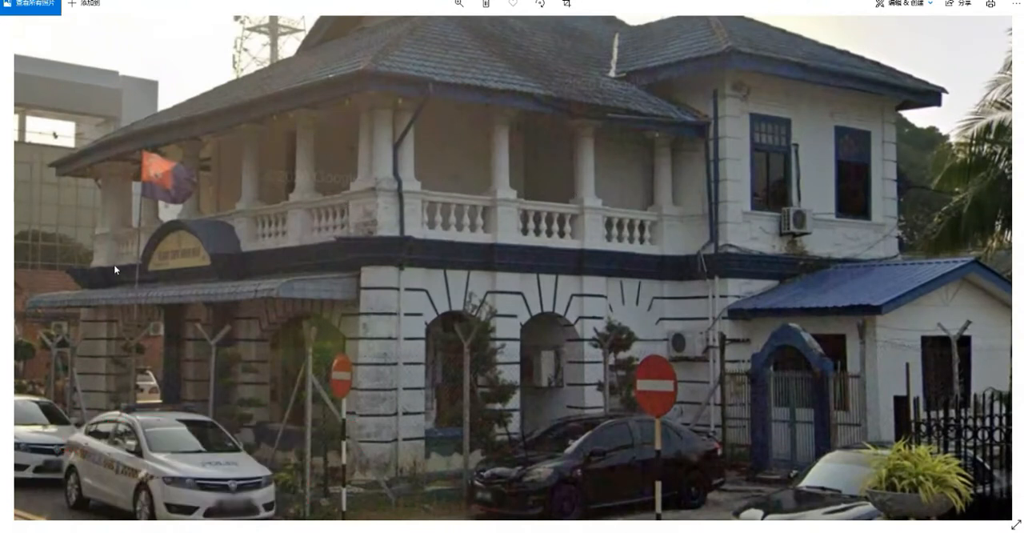
pyautogui.scroll(-4, 67, 249)
pyautogui.click(24, 279)
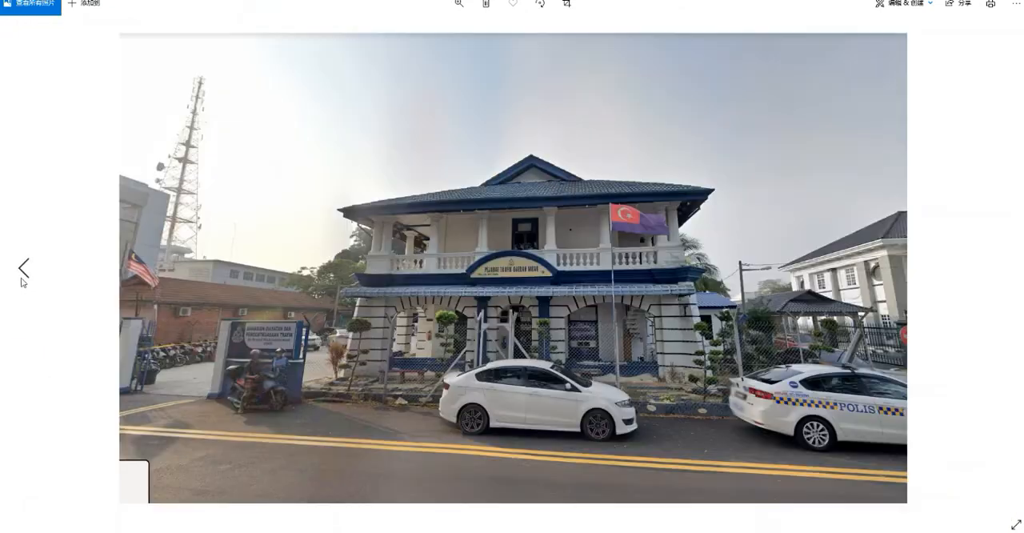
pyautogui.scroll(3, 437, 253)
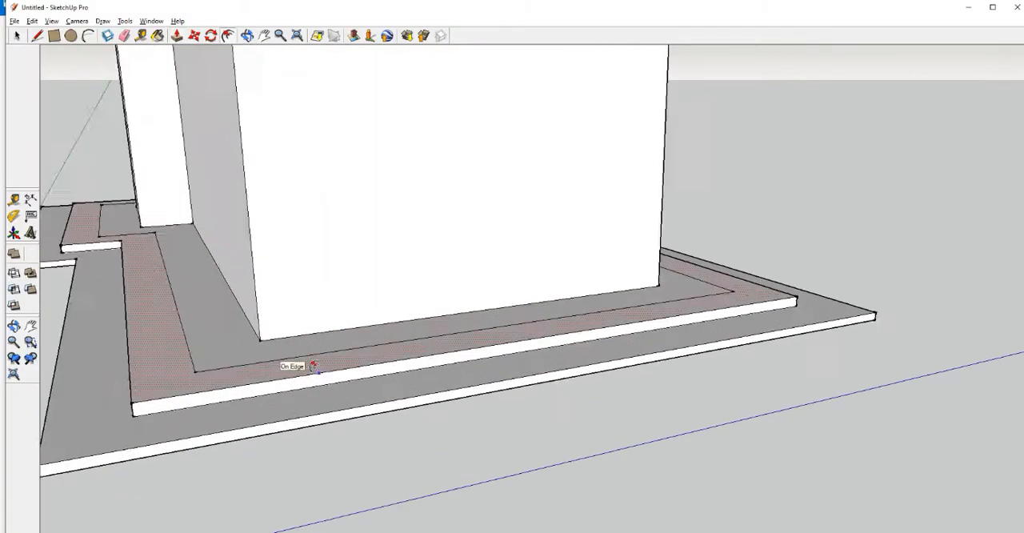
pyautogui.moveTo(314, 365); pyautogui.dragTo(400, 400, button='middle')
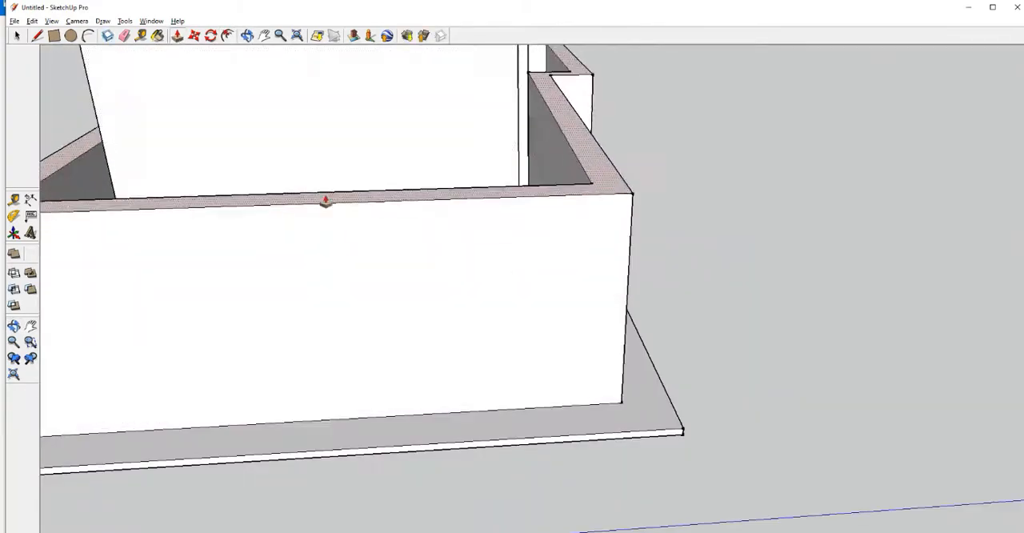
pyautogui.moveTo(327, 201); pyautogui.dragTo(182, 212, button='middle')
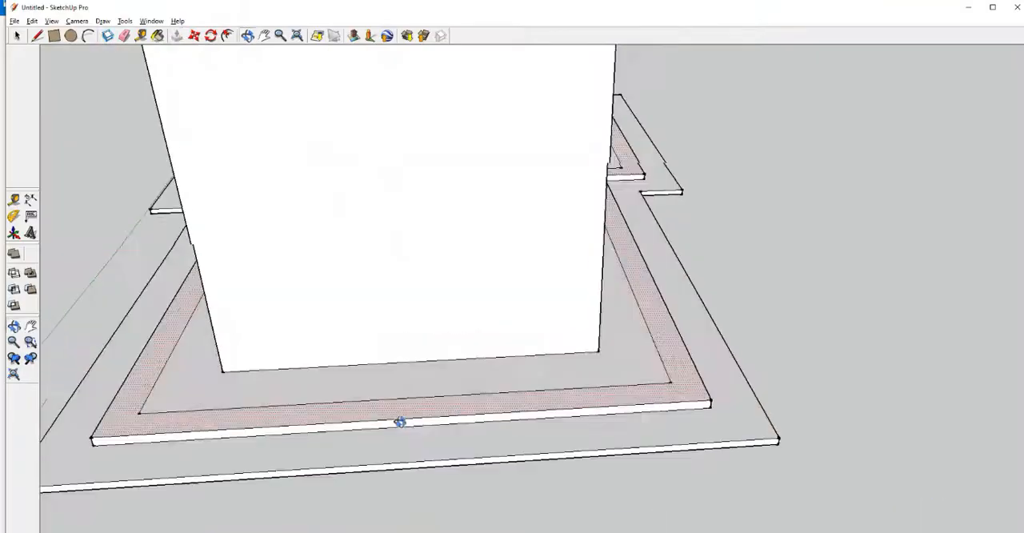
pyautogui.scroll(2, 139, 180)
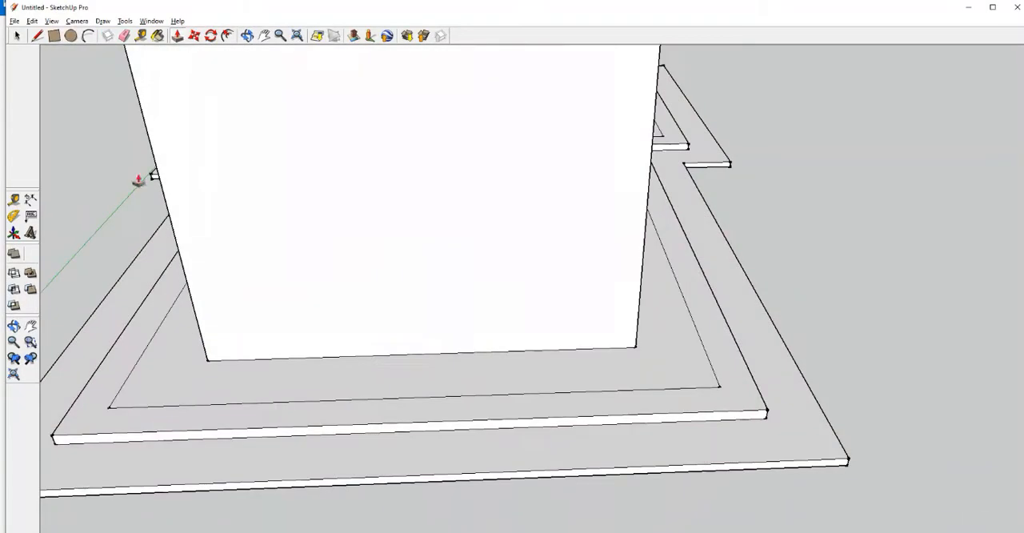
# Offset the raised base's outer edge slightly inward to define the thickness of the outer wall
pyautogui.press('l')
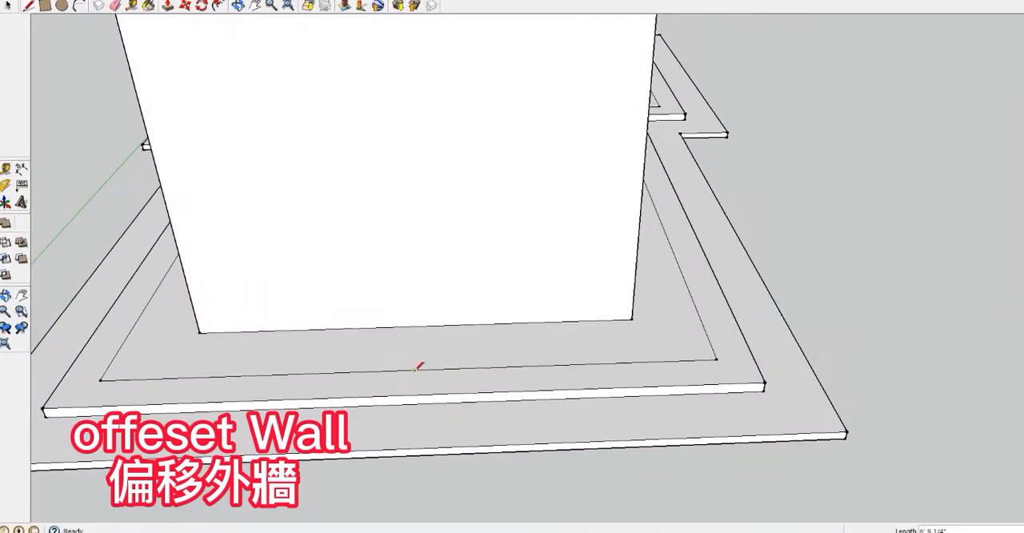
pyautogui.moveTo(586, 363); pyautogui.dragTo(490, 358, button='middle')
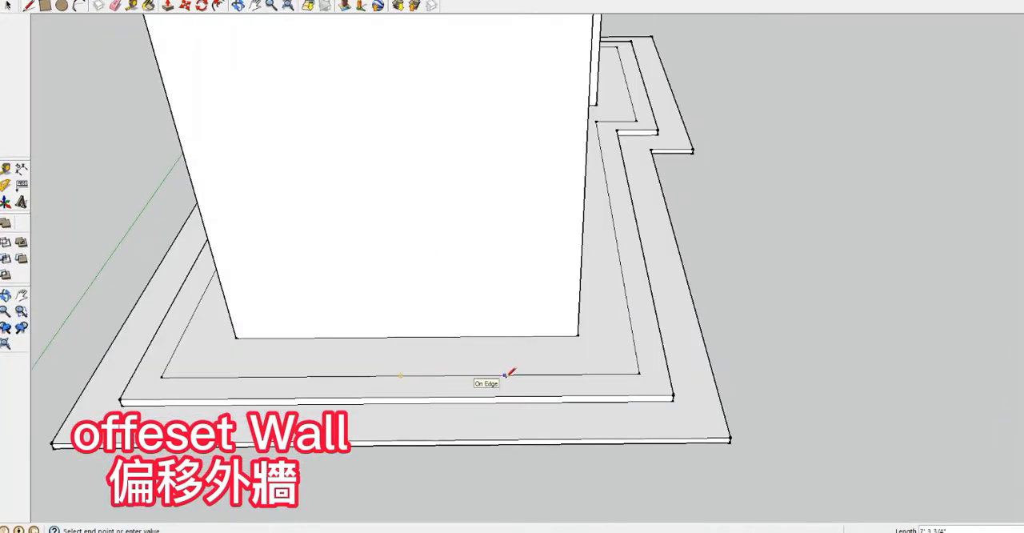
pyautogui.click(218, 6)
pyautogui.click(400, 396)
pyautogui.click(400, 376)
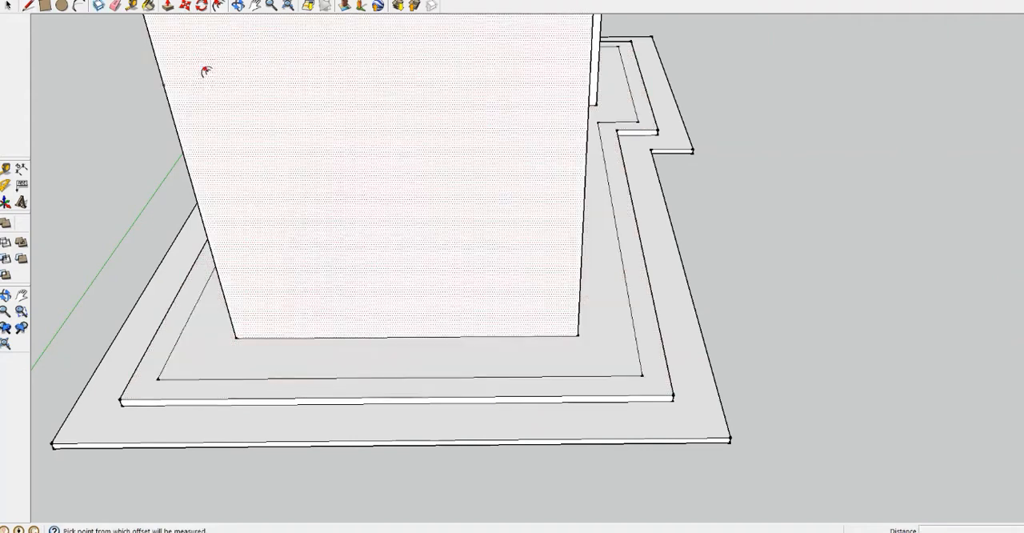
# Push/Pull the narrow outer ring upward into a ground-floor wall surrounding the main volume
pyautogui.click(168, 6)
pyautogui.click(358, 388)
pyautogui.click(358, 208)
pyautogui.moveTo(336, 352); pyautogui.dragTo(370, 163, button='middle')
pyautogui.scroll(3, 369, 164)
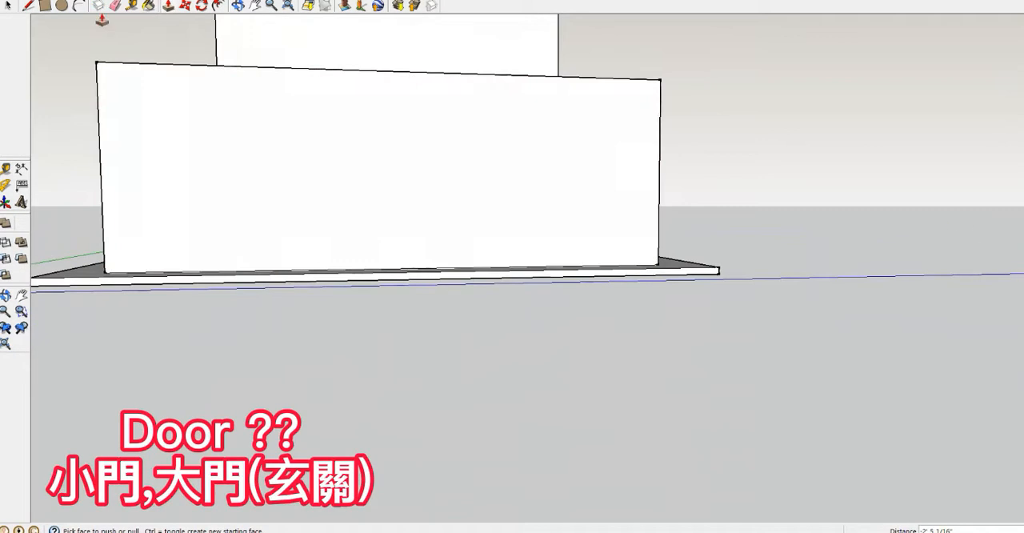
# Draw a vertical centre line on the front wall and a circle centred on it for the arched doorway
pyautogui.click(28, 6)
pyautogui.moveTo(352, 200); pyautogui.dragTo(368, 396, button='middle')
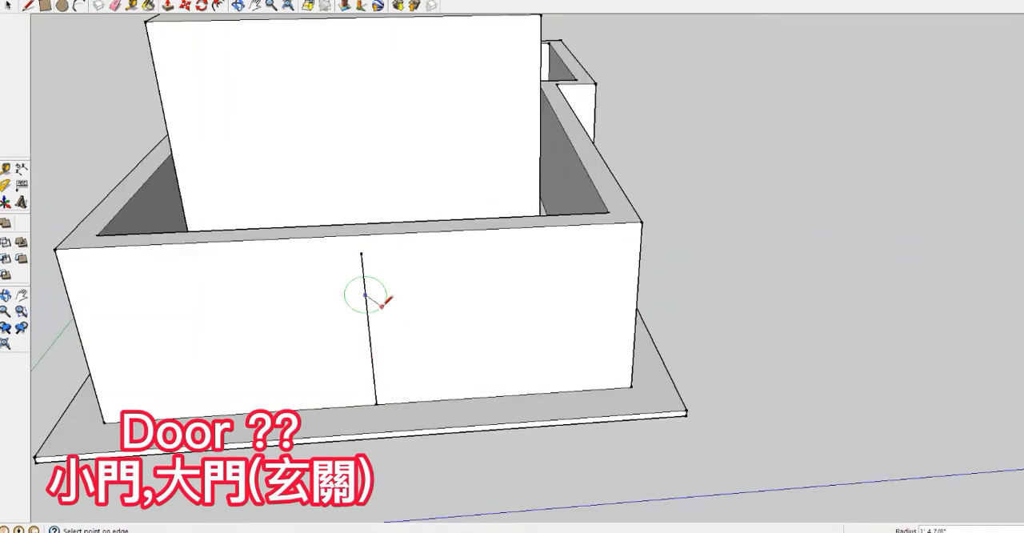
pyautogui.click(382, 305)
pyautogui.scroll(3, 392, 272)
pyautogui.scroll(-3, 308, 255)
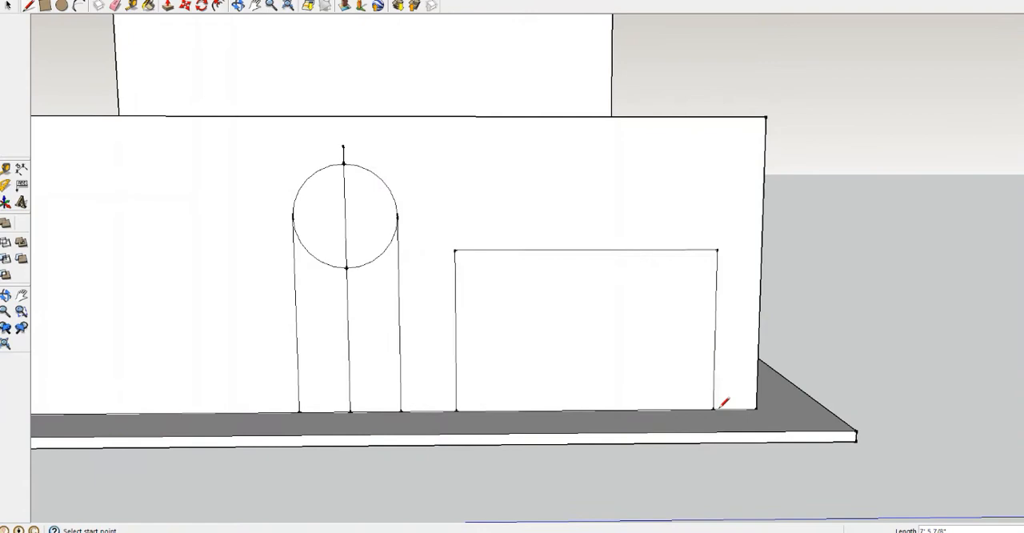
# Outline a wide arched opening on one side of the doorway and copy it to the other side
pyautogui.keyDown('shift'); pyautogui.moveTo(718, 408); pyautogui.dragTo(804, 404, button='middle'); pyautogui.keyUp('shift')
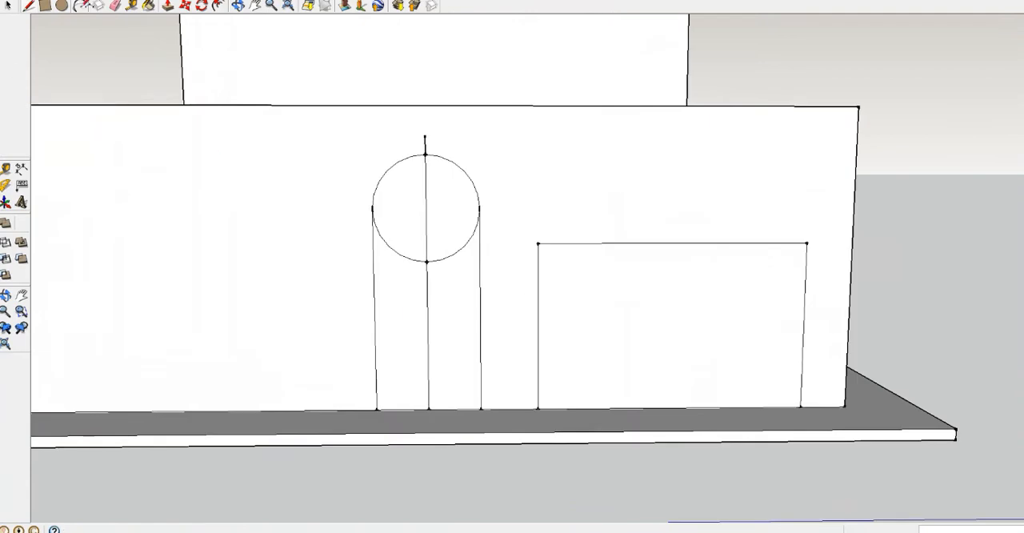
pyautogui.press('space')
pyautogui.scroll(-1, 425, 254)
pyautogui.scroll(1, 630, 222)
pyautogui.click(596, 217)
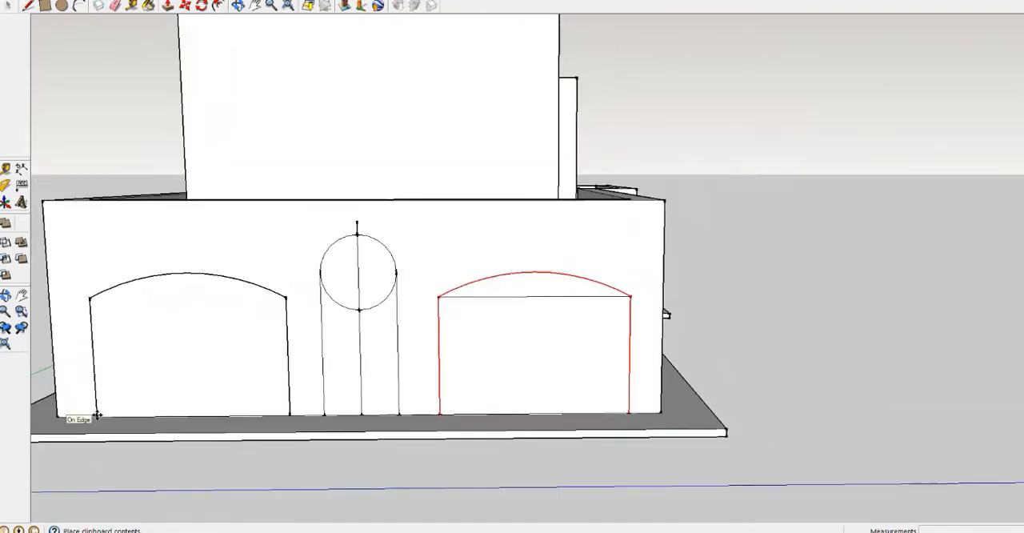
pyautogui.click(90, 400)
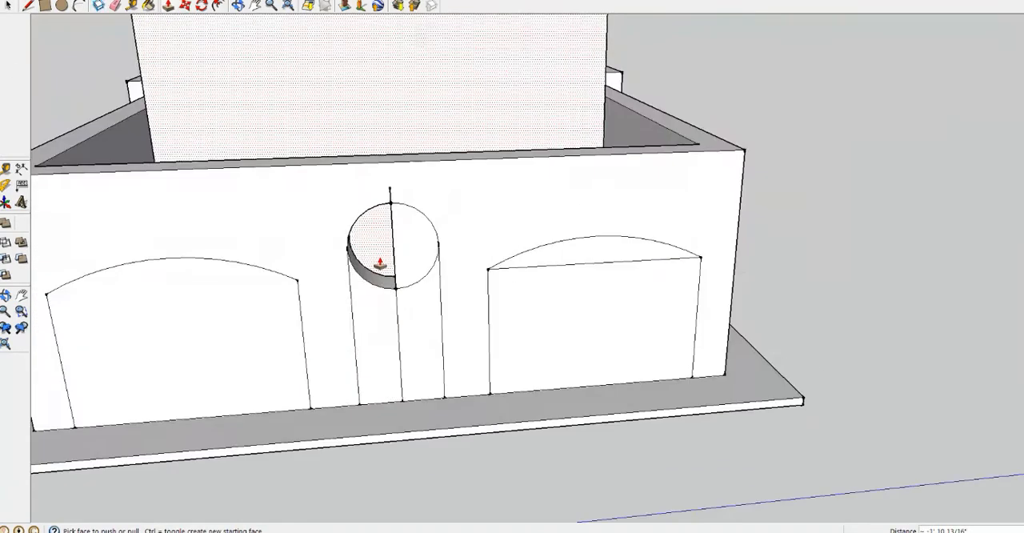
# Push the central doorway profile back through the thickness of the front wall
pyautogui.doubleClick(414, 248)
pyautogui.doubleClick(420, 336)
pyautogui.doubleClick(374, 320)
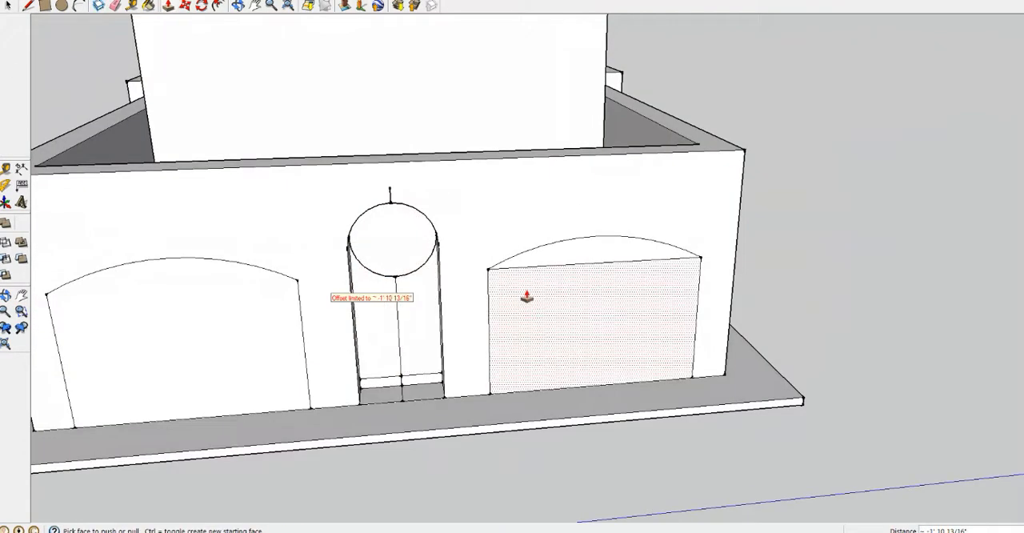
# Push the two wide arched openings back through the front wall on both sides of the doorway
pyautogui.moveTo(531, 208); pyautogui.dragTo(471, 288, button='middle')
pyautogui.doubleClick(529, 396)
pyautogui.doubleClick(523, 363)
pyautogui.moveTo(523, 361); pyautogui.dragTo(948, 164, button='middle')
pyautogui.doubleClick(202, 420)
pyautogui.moveTo(202, 424); pyautogui.dragTo(467, 198, button='middle')
# Delete the leftover faces and lines inside the central doorway and clean up its floor edge
pyautogui.press('space')
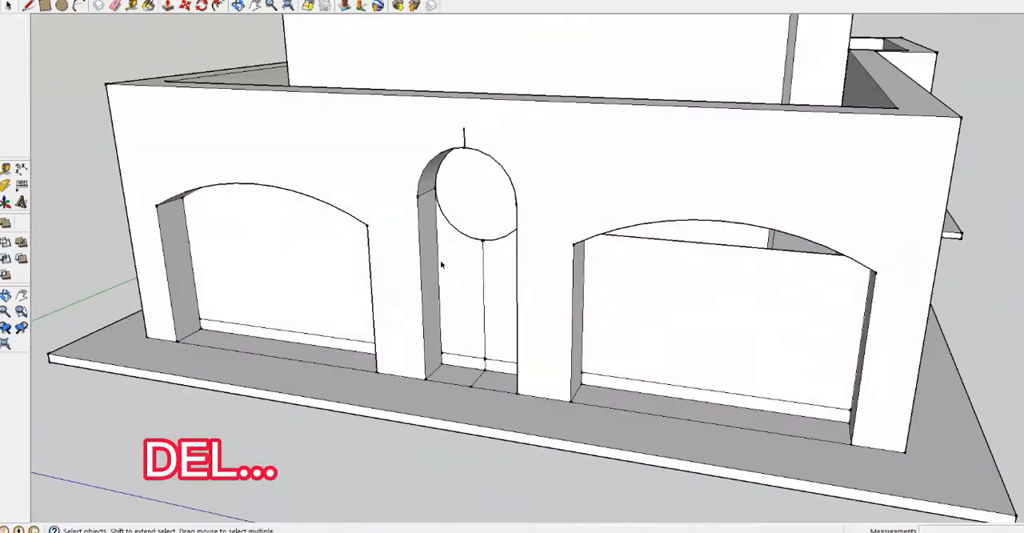
pyautogui.moveTo(475, 288); pyautogui.dragTo(512, 328, button='middle')
pyautogui.press('Delete')
pyautogui.scroll(-3, 512, 328)
pyautogui.scroll(10, 500, 344)
pyautogui.click(472, 384)
pyautogui.press('Delete')
pyautogui.moveTo(472, 384); pyautogui.dragTo(544, 375, button='middle')
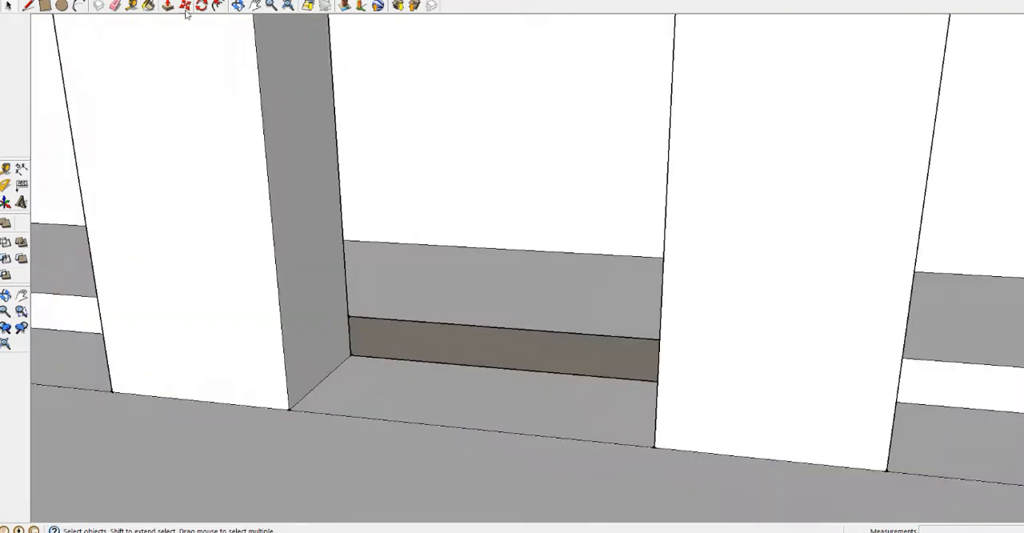
pyautogui.click(657, 381)
pyautogui.scroll(-8, 539, 362)
pyautogui.scroll(6, 435, 159)
# Delete the leftover centre line above the doorway arch
pyautogui.press('space')
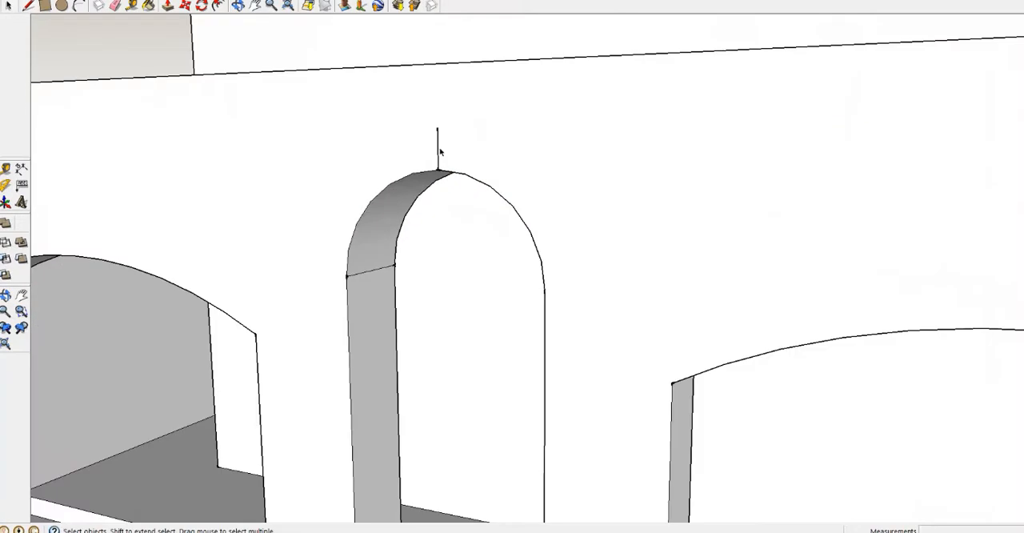
pyautogui.click(422, 154)
pyautogui.moveTo(439, 151); pyautogui.dragTo(459, 138, button='middle')
pyautogui.press('Delete')
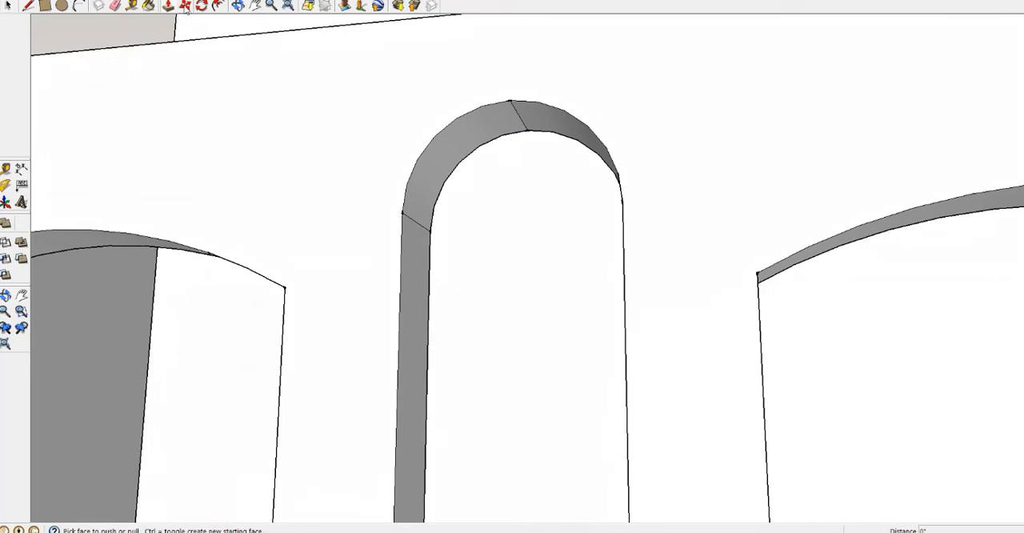
# Select the top of the central doorway arch and move it downward
pyautogui.click(185, 8)
pyautogui.press('space')
pyautogui.click(482, 140)
pyautogui.click(186, 7)
pyautogui.click(485, 114)
pyautogui.click(484, 221)
pyautogui.moveTo(485, 221); pyautogui.dragTo(409, 384, button='middle')
pyautogui.scroll(-8, 453, 184)
# Switch to the photo viewer and compare the front and side reference photos of the building's ground-floor openings
pyautogui.hotkey('alt', 'Tab')
pyautogui.hotkey('alt', 'Tab')
pyautogui.hotkey('alt', 'Tab')
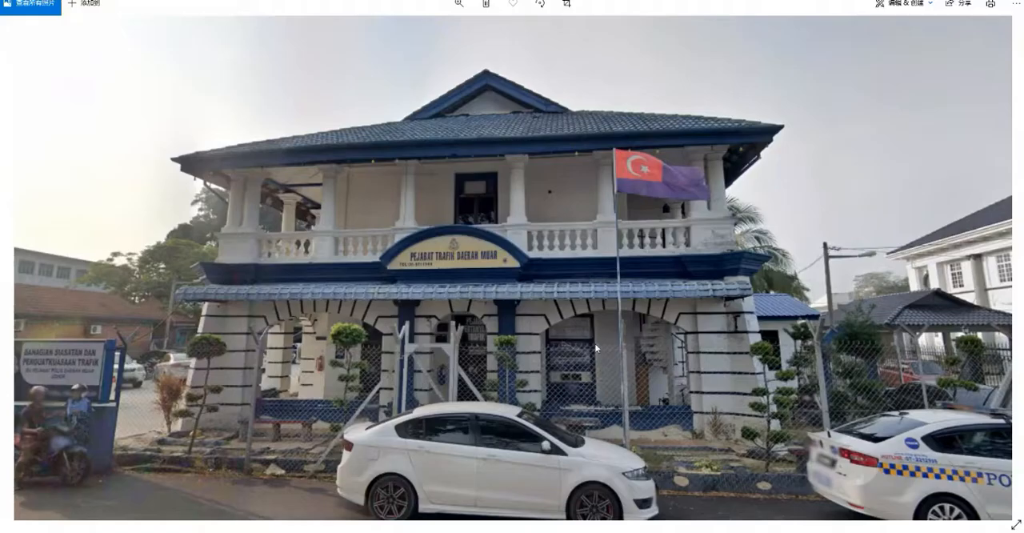
pyautogui.scroll(-5, 656, 274)
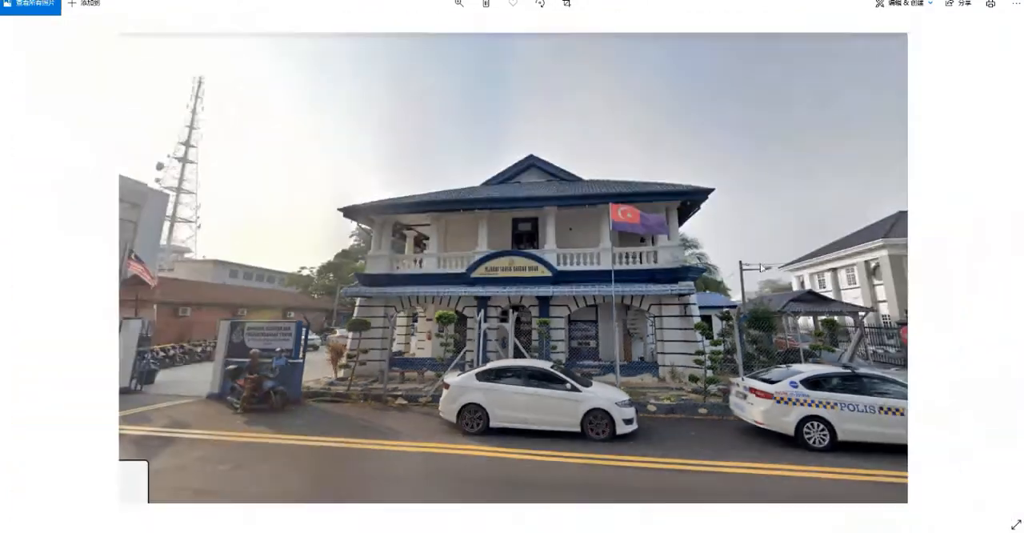
pyautogui.scroll(-1, 970, 239)
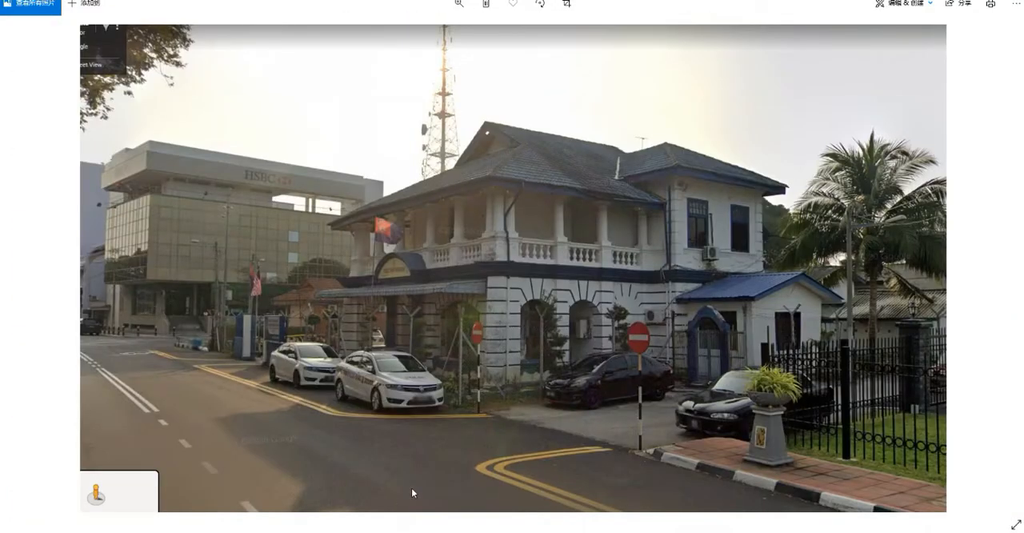
# Switch back to SketchUp and draw two horizontal guide lines along the right side wall at the front arch's top and springing heights
pyautogui.hotkey('alt', 'Tab')
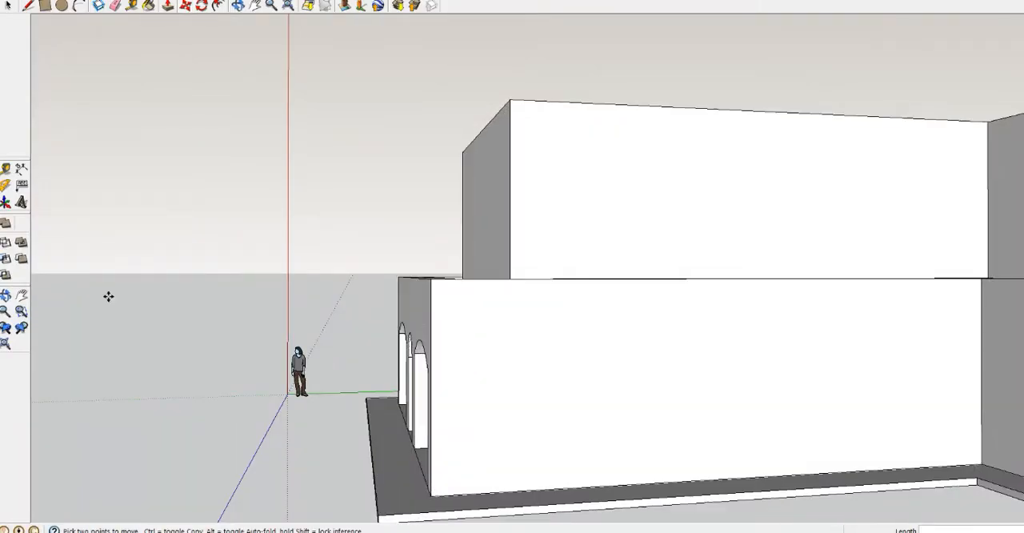
pyautogui.scroll(2, 472, 474)
pyautogui.press('l')
pyautogui.click(524, 320)
pyautogui.click(608, 331)
pyautogui.moveTo(342, 280)
pyautogui.mouseDown(button='middle')
pyautogui.moveTo(624, 299)
pyautogui.moveTo(323, 271)
pyautogui.moveTo(344, 288)
pyautogui.mouseUp(button='middle')
pyautogui.hotkey('ctrl', 'z')
pyautogui.click(354, 293)
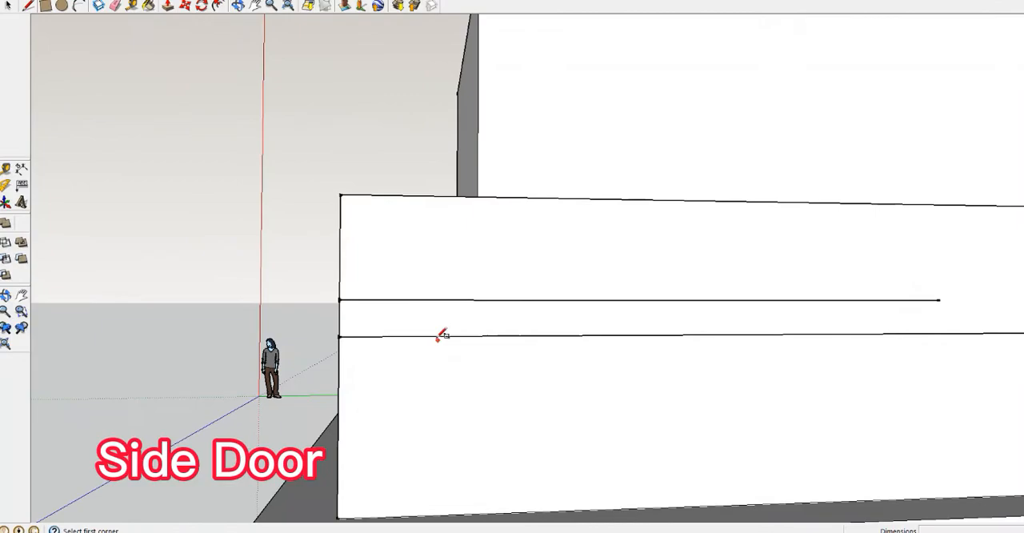
pyautogui.scroll(-3, 441, 335)
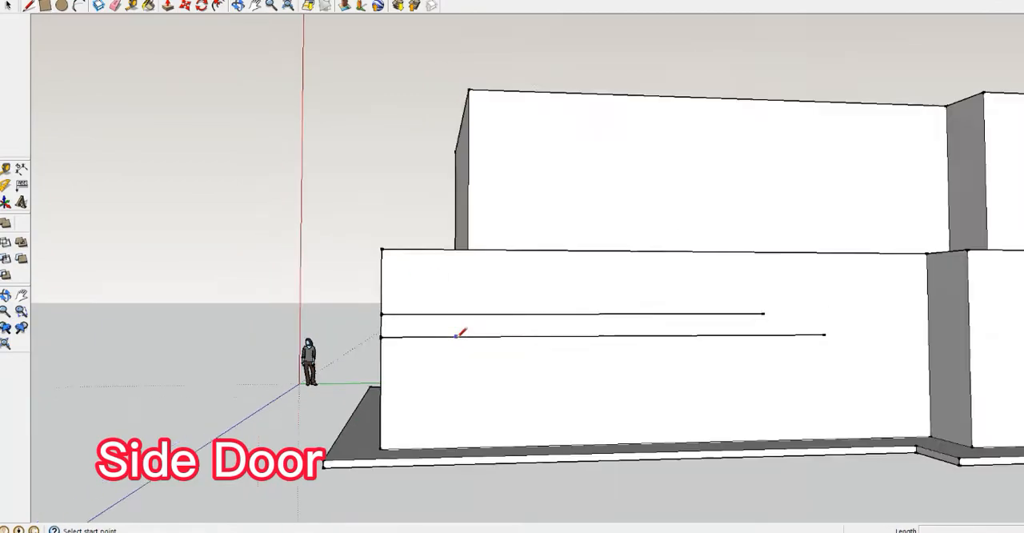
pyautogui.moveTo(457, 331)
pyautogui.mouseDown(button='middle')
pyautogui.moveTo(382, 352)
pyautogui.moveTo(456, 320)
pyautogui.mouseUp(button='middle')
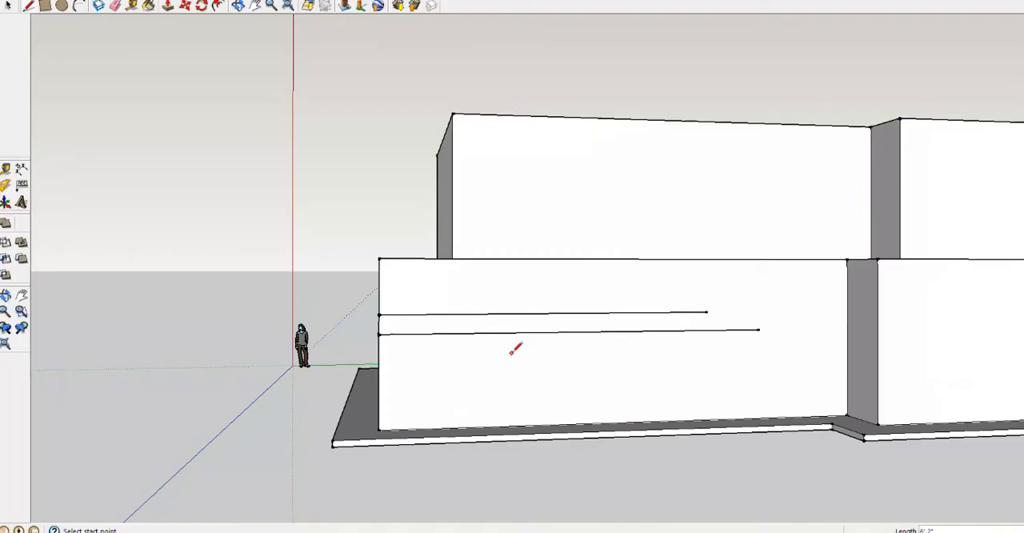
# Draw an arched door outline near the front of the right side wall, with two vertical jambs and an arc reaching the upper guide line
pyautogui.click(436, 425)
pyautogui.scroll(3, 427, 384)
pyautogui.click(555, 297)
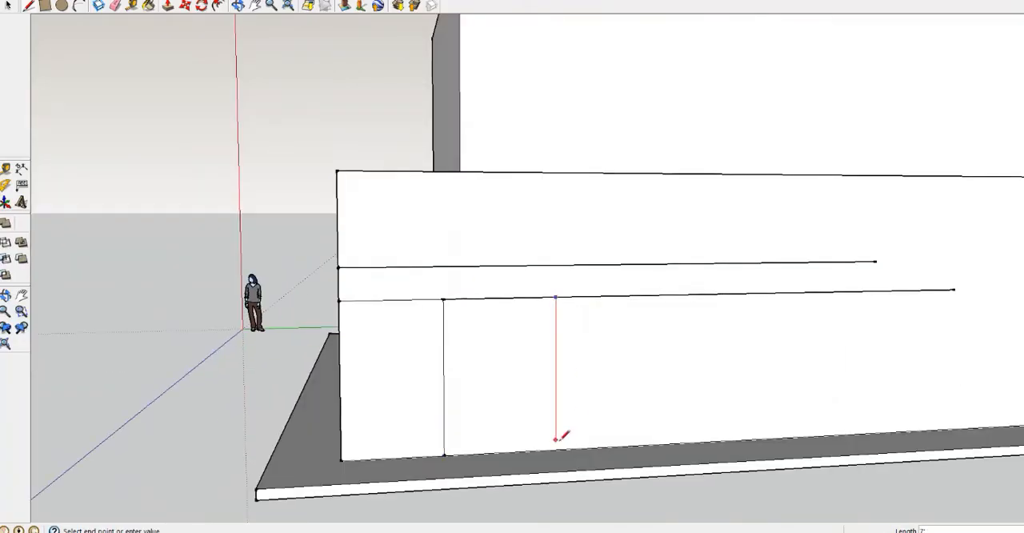
pyautogui.click(556, 449)
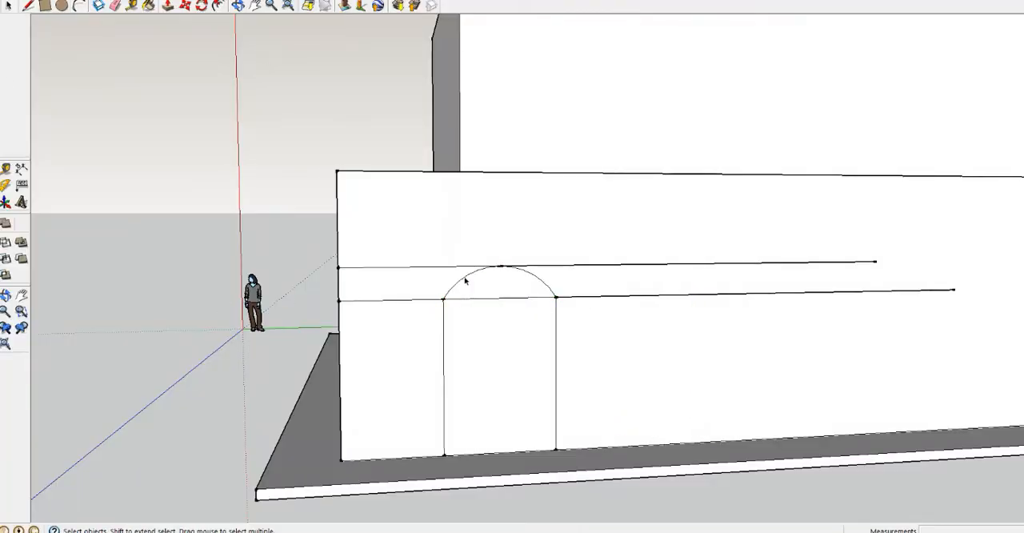
pyautogui.click(465, 280)
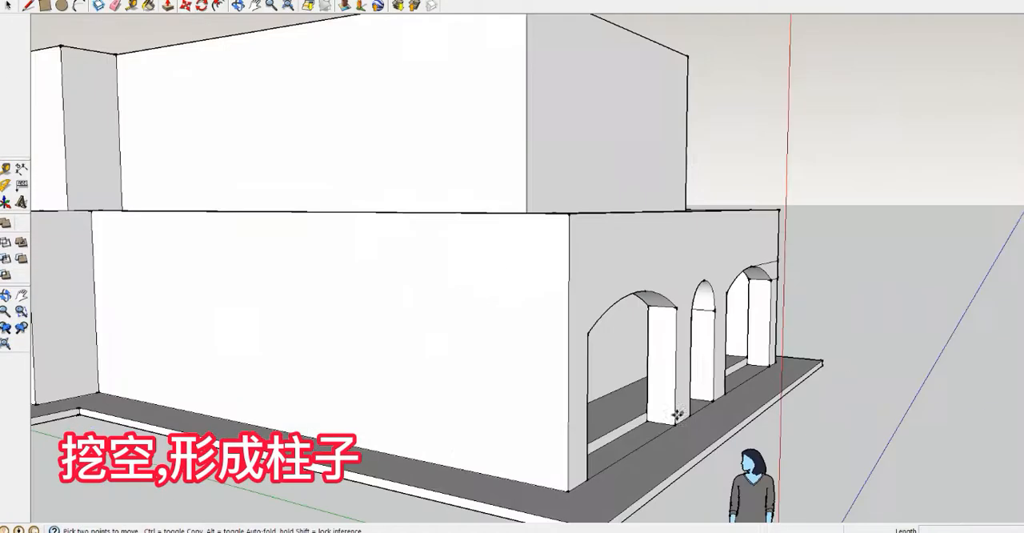
# Draw short reference lines across the base beside the left side wall to mark the positions of the side doors
pyautogui.moveTo(600, 320); pyautogui.dragTo(432, 479, button='middle')
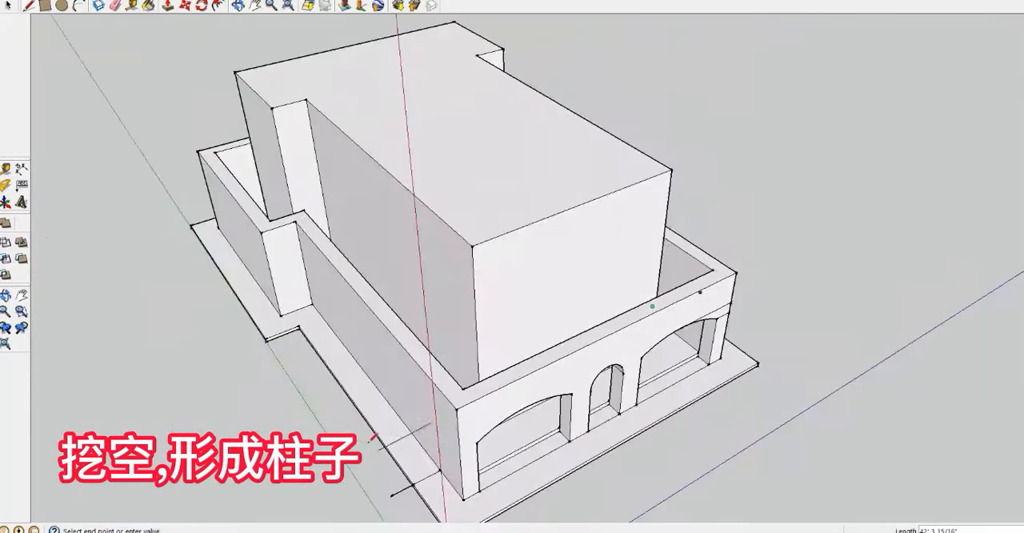
pyautogui.moveTo(400, 416); pyautogui.dragTo(256, 432, button='middle')
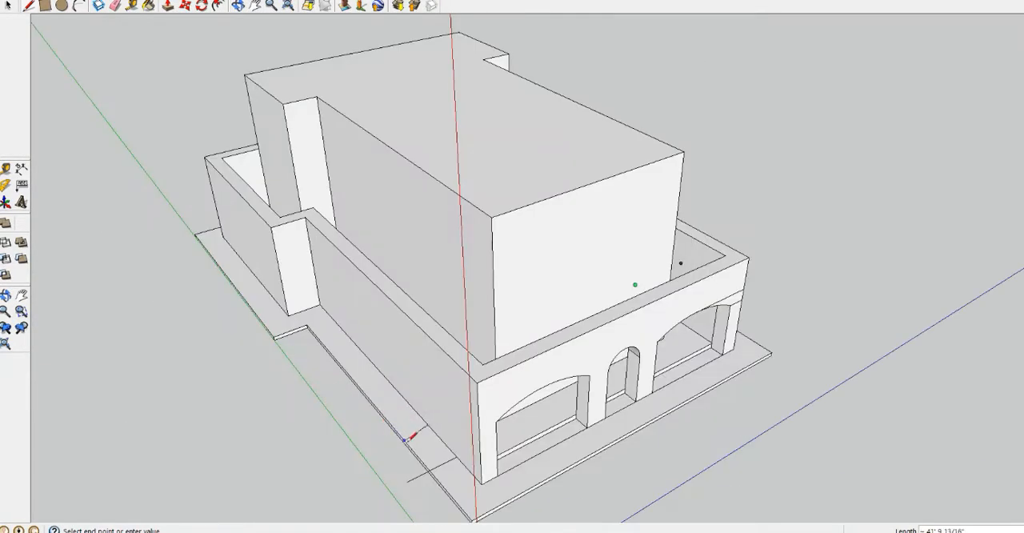
pyautogui.scroll(-5, 410, 437)
pyautogui.scroll(8, 435, 327)
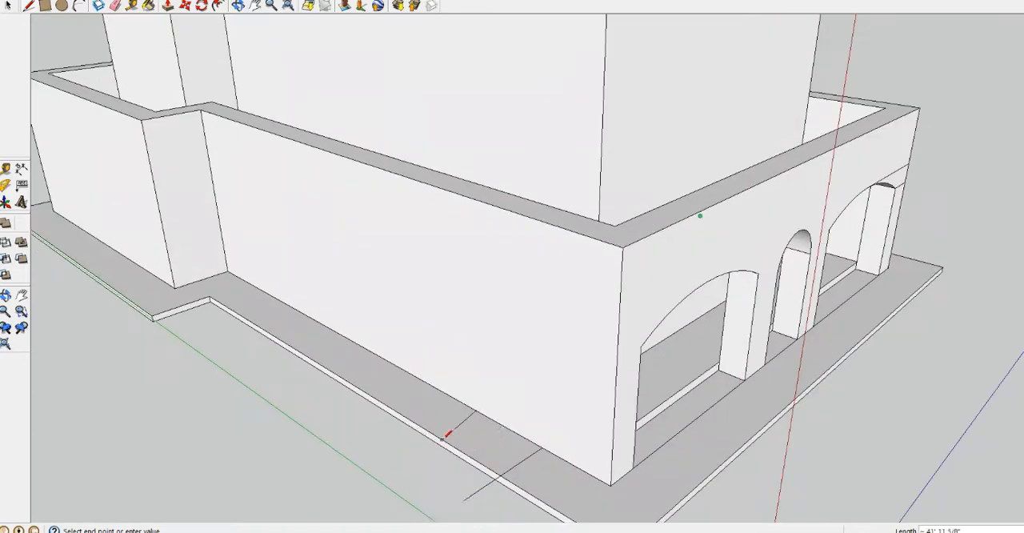
pyautogui.press('Escape')
pyautogui.scroll(-6, 388, 395)
pyautogui.scroll(1, 490, 339)
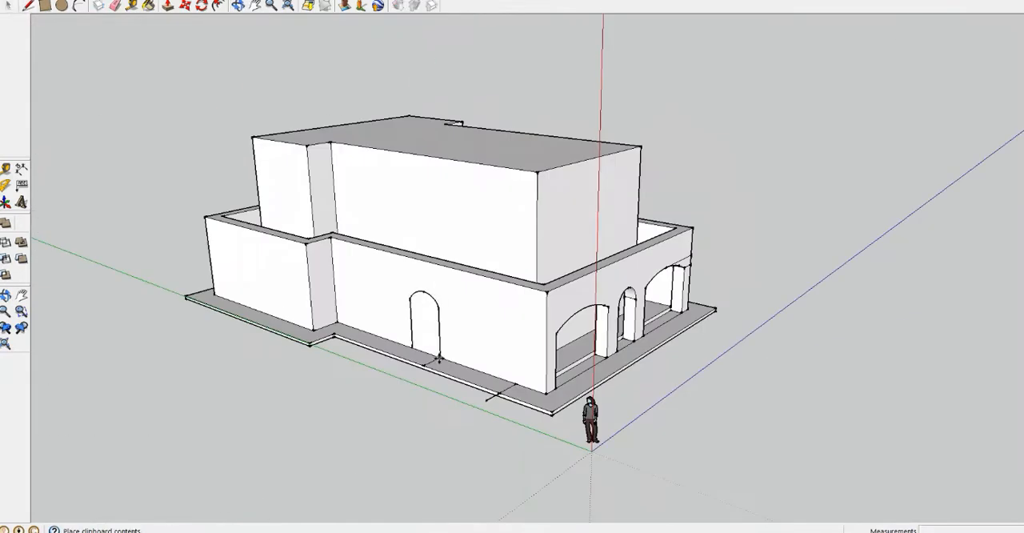
# Paste copies of the arched door outline onto the left side wall at the reference marks
pyautogui.click(516, 384)
pyautogui.moveTo(516, 385); pyautogui.dragTo(677, 373, button='middle')
pyautogui.hotkey('ctrl', 'v')
pyautogui.scroll(6, 514, 373)
pyautogui.click(365, 356)
pyautogui.scroll(-6, 366, 357)
# Push the two arched door faces through one side wall to hollow out the openings
pyautogui.moveTo(448, 344); pyautogui.dragTo(120, 280, button='middle')
pyautogui.moveTo(581, 282); pyautogui.dragTo(456, 328, button='middle')
pyautogui.click(167, 5)
pyautogui.doubleClick(424, 352)
pyautogui.doubleClick(424, 257)
pyautogui.doubleClick(616, 344)
pyautogui.doubleClick(603, 263)
# Push the two arched door faces through the opposite side wall to form matching openings and pillars
pyautogui.moveTo(603, 263); pyautogui.dragTo(480, 216, button='middle')
pyautogui.click(324, 256)
pyautogui.click(330, 269)
pyautogui.moveTo(329, 269); pyautogui.dragTo(416, 272, button='middle')
pyautogui.click(429, 295)
pyautogui.moveTo(332, 285); pyautogui.dragTo(848, 264, button='middle')
pyautogui.doubleClick(452, 254)
pyautogui.moveTo(354, 263); pyautogui.dragTo(88, 260, button='middle')
# Delete the leftover horizontal guide lines on the right side wall around the arched openings
pyautogui.press('space')
pyautogui.click(350, 225)
pyautogui.click(350, 220)
pyautogui.press('Delete')
pyautogui.hotkey('ctrl', 'z')
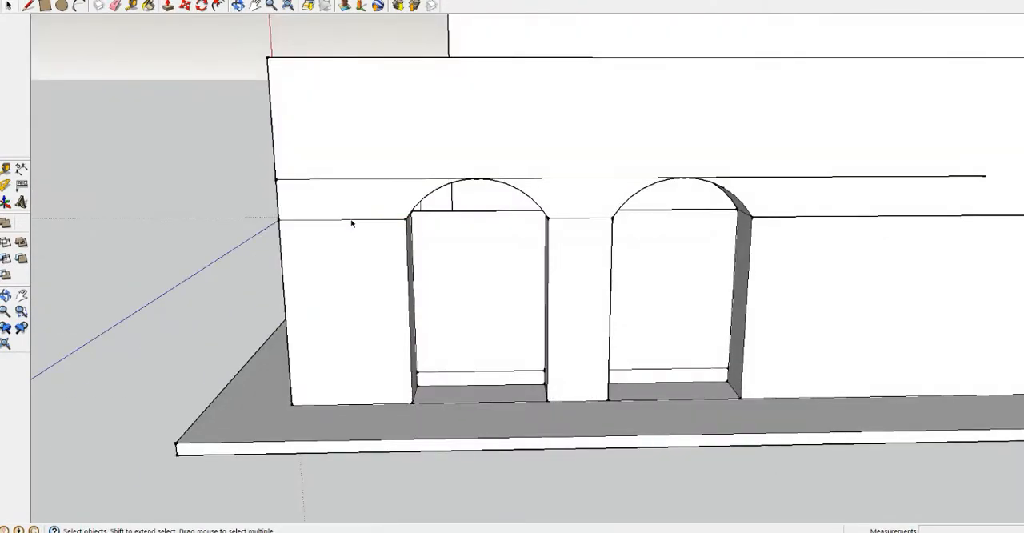
pyautogui.click(352, 220)
pyautogui.press('Delete')
pyautogui.click(378, 179)
pyautogui.press('Delete')
# Select the side jog faces of the base, outer walls and main volume and move them towards the front
pyautogui.moveTo(768, 181); pyautogui.dragTo(727, 299, button='middle')
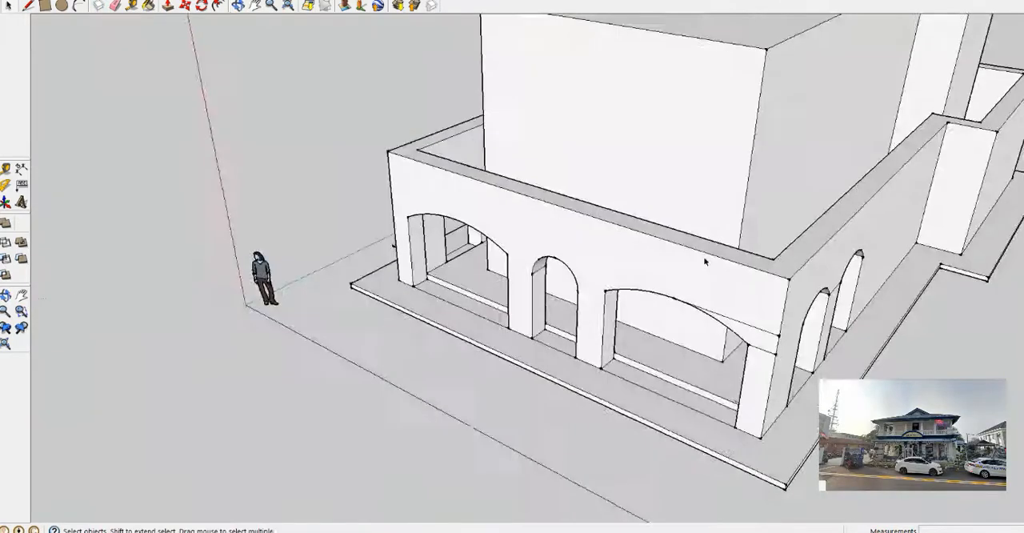
pyautogui.scroll(-7, 704, 257)
pyautogui.moveTo(704, 240); pyautogui.dragTo(552, 264, button='middle')
pyautogui.scroll(5, 719, 411)
pyautogui.moveTo(473, 100); pyautogui.dragTo(594, 335, button='middle')
pyautogui.moveTo(694, 376); pyautogui.dragTo(645, 397)
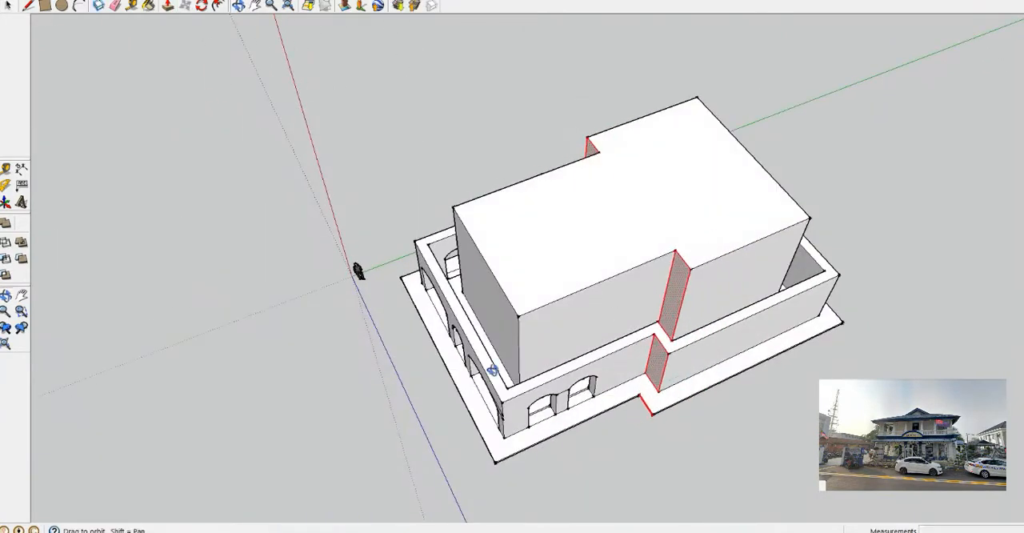
pyautogui.moveTo(491, 371); pyautogui.dragTo(592, 336, button='middle')
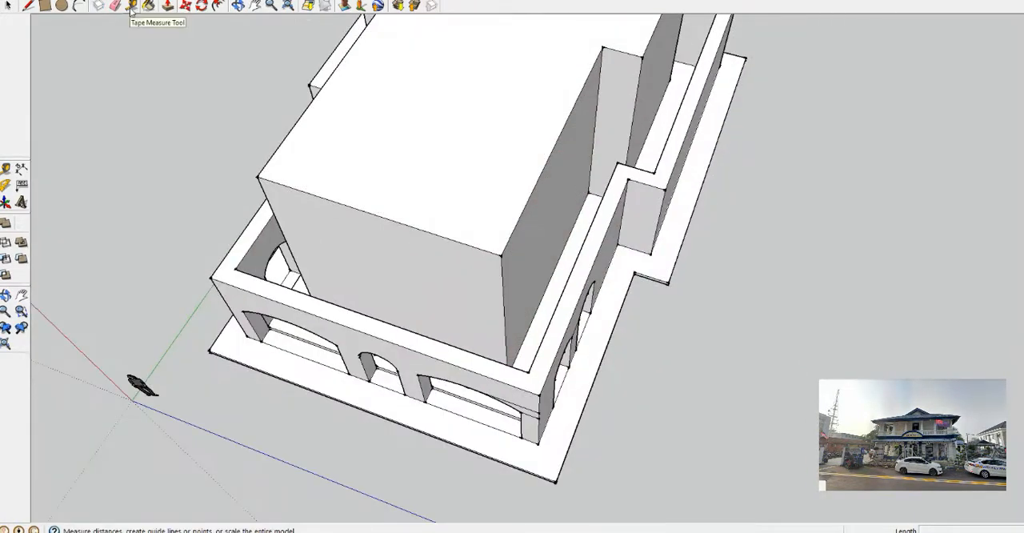
# Push the top of the main volume down to the ground floor
pyautogui.click(170, 5)
pyautogui.moveTo(479, 172); pyautogui.dragTo(509, 281)
pyautogui.scroll(5, 509, 281)
pyautogui.moveTo(510, 280); pyautogui.dragTo(566, 362, button='middle')
# Draw lines on the floor extending the main volume's footprint to the side walls, and delete the old inset outline
pyautogui.click(29, 6)
pyautogui.click(626, 322)
pyautogui.click(155, 261)
pyautogui.scroll(-5, 320, 240)
pyautogui.moveTo(320, 240); pyautogui.dragTo(378, 200, button='middle')
pyautogui.moveTo(424, 312); pyautogui.dragTo(518, 335, button='middle')
pyautogui.scroll(3, 518, 335)
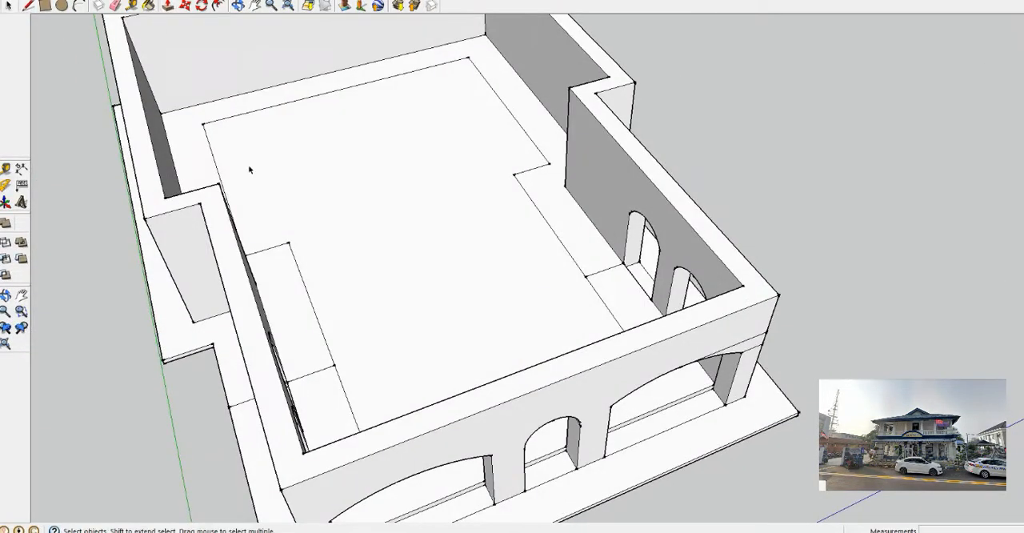
pyautogui.click(505, 104)
pyautogui.press('Delete')
pyautogui.moveTo(544, 216); pyautogui.dragTo(428, 209, button='middle')
# Push/Pull the redrawn floor area upward to rebuild the two-storey main volume
pyautogui.click(168, 6)
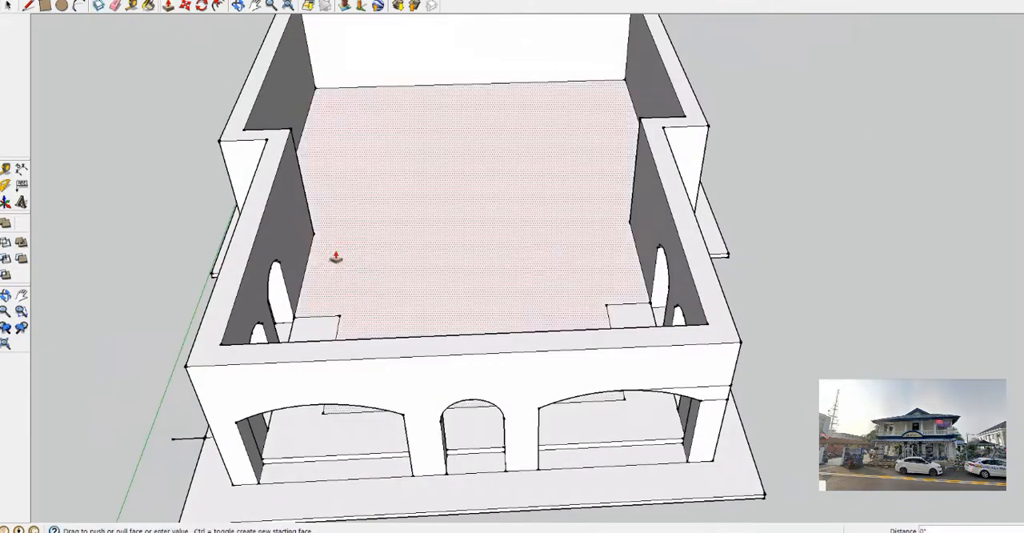
pyautogui.moveTo(336, 258); pyautogui.dragTo(370, 41)
pyautogui.moveTo(336, 160); pyautogui.dragTo(370, 136, button='middle')
pyautogui.moveTo(640, 384); pyautogui.dragTo(524, 310, button='middle')
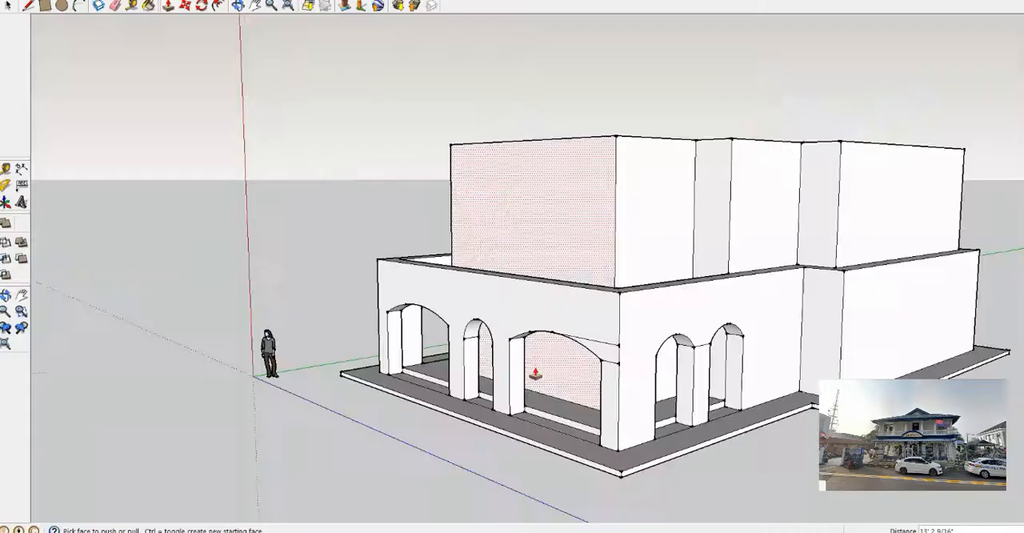
# Draw vertical lines from the arch springing points up to the top edge of the right side wall
pyautogui.press('F6')
pyautogui.scroll(3, 429, 318)
pyautogui.press('l')
pyautogui.click(438, 328)
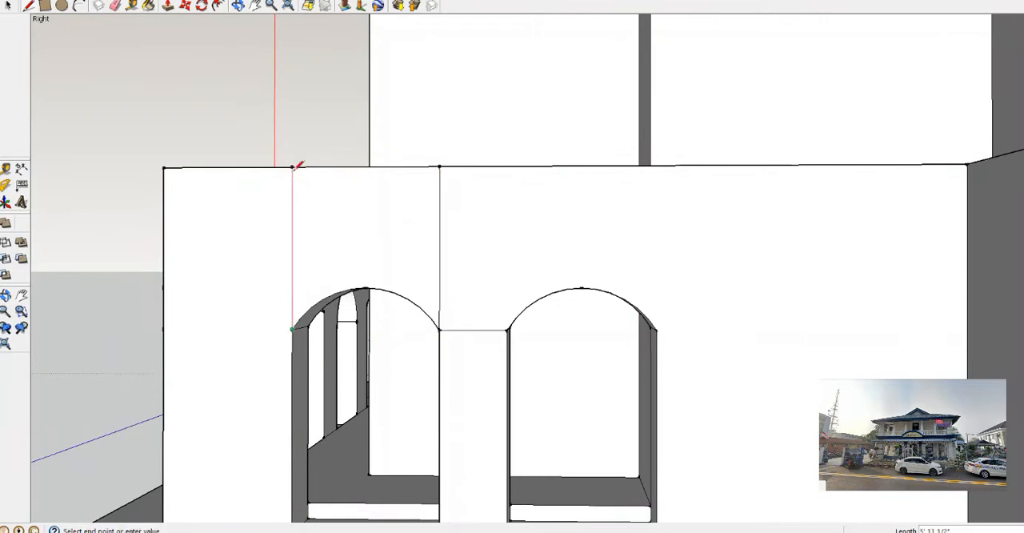
# Recess the wall panels above both arches on the right side wall by about 7 5/8 inches
pyautogui.click(168, 6)
pyautogui.moveTo(344, 240); pyautogui.dragTo(416, 272, button='middle')
pyautogui.click(408, 290)
pyautogui.doubleClick(655, 264)
pyautogui.moveTo(576, 264); pyautogui.dragTo(459, 251, button='middle')
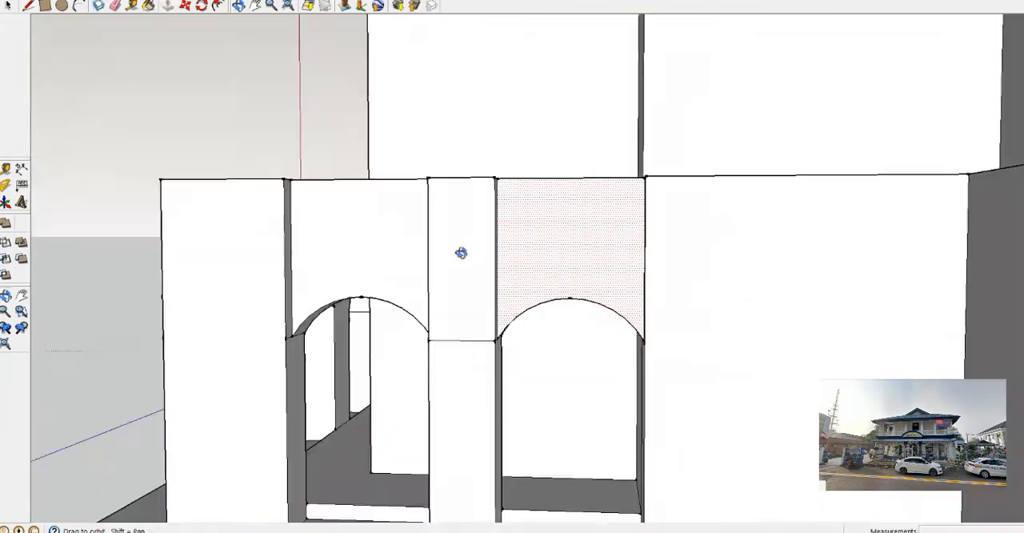
# Remove the leftover horizontal line across the pier between the right side arches and compare the wall with the side reference photo
pyautogui.scroll(5, 523, 344)
pyautogui.click(27, 7)
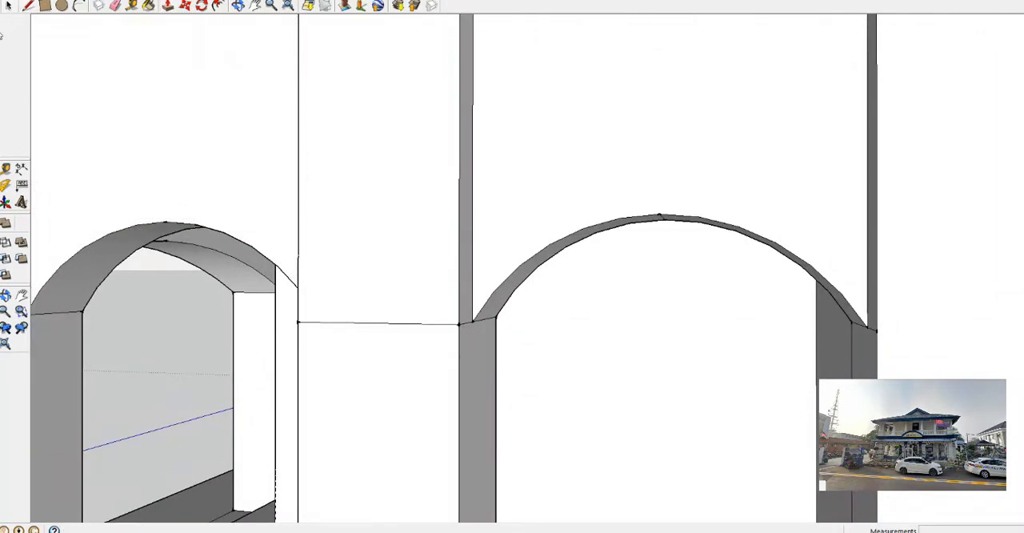
pyautogui.scroll(-3, 327, 324)
pyautogui.moveTo(327, 324); pyautogui.dragTo(533, 331, button='middle')
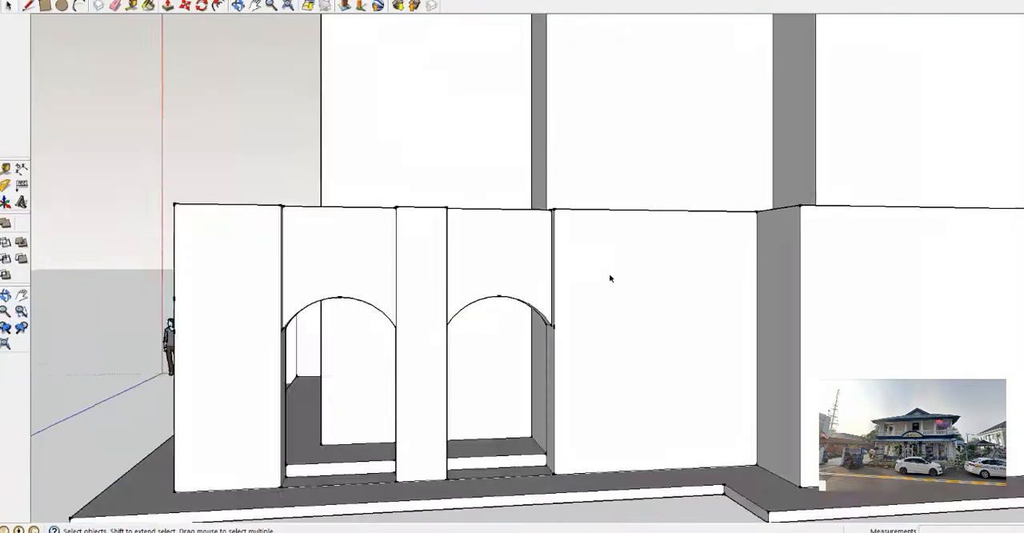
pyautogui.moveTo(610, 278); pyautogui.dragTo(463, 223, button='middle')
pyautogui.click(576, 224)
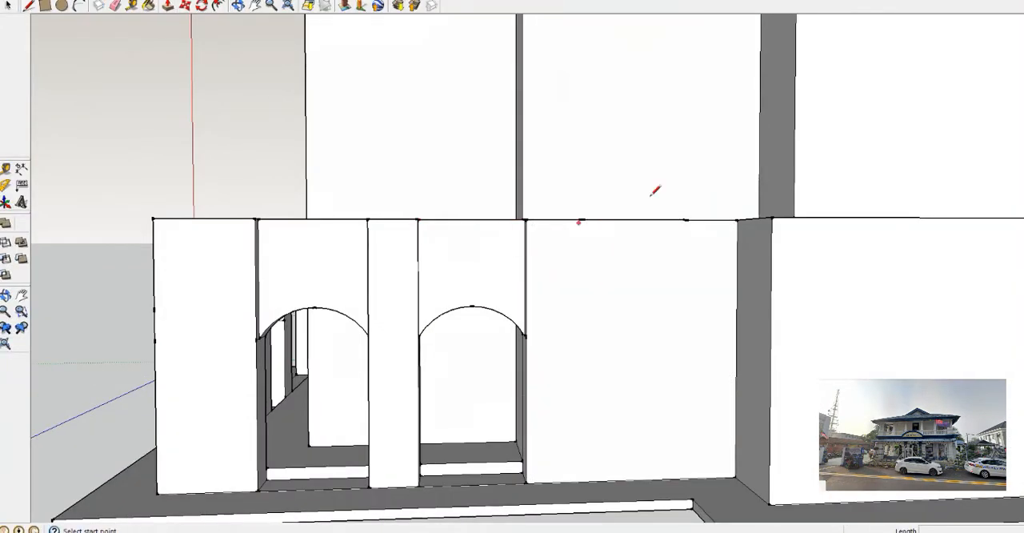
# Draw vertical lines from the arch springing points up to the top edge of the left side wall
pyautogui.press('p')
pyautogui.moveTo(487, 291); pyautogui.dragTo(459, 355, button='middle')
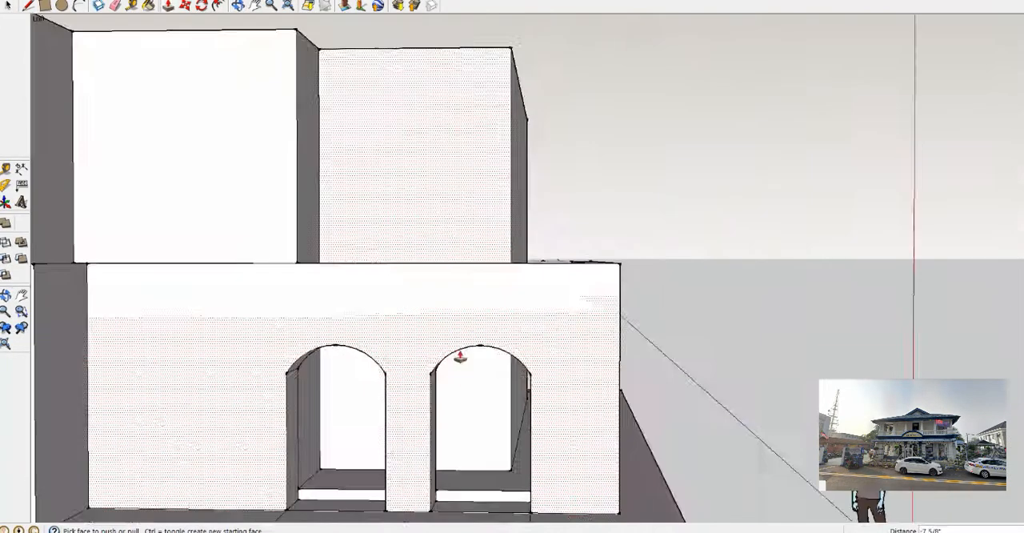
pyautogui.scroll(3, 459, 355)
pyautogui.press('l')
pyautogui.click(344, 385)
# Recess the wall panels above both arches on the left side wall by about 7 3/8 inches
pyautogui.press('p')
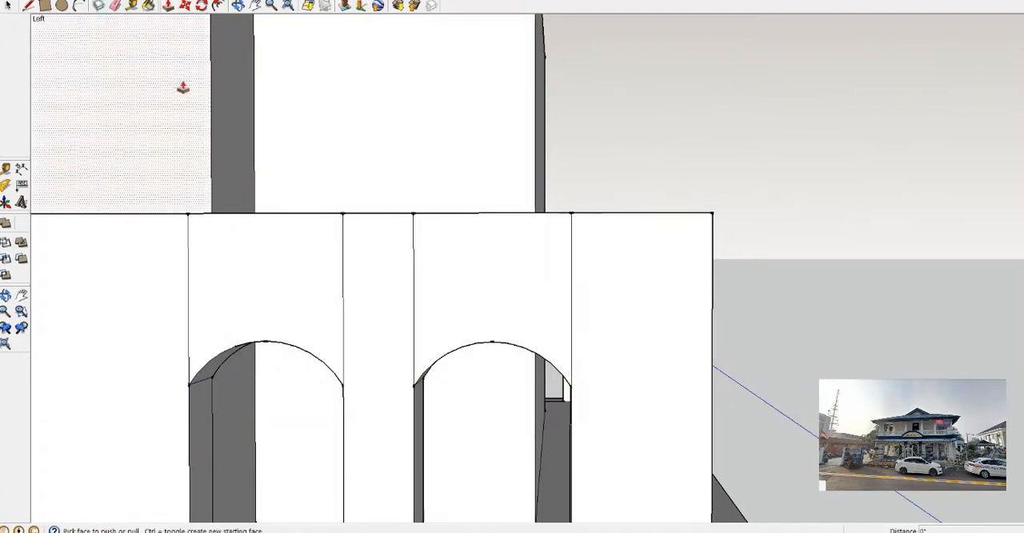
pyautogui.moveTo(216, 248)
pyautogui.mouseDown()
pyautogui.moveTo(270, 276)
pyautogui.moveTo(391, 386)
pyautogui.mouseUp()
pyautogui.moveTo(391, 385); pyautogui.dragTo(480, 376, button='middle')
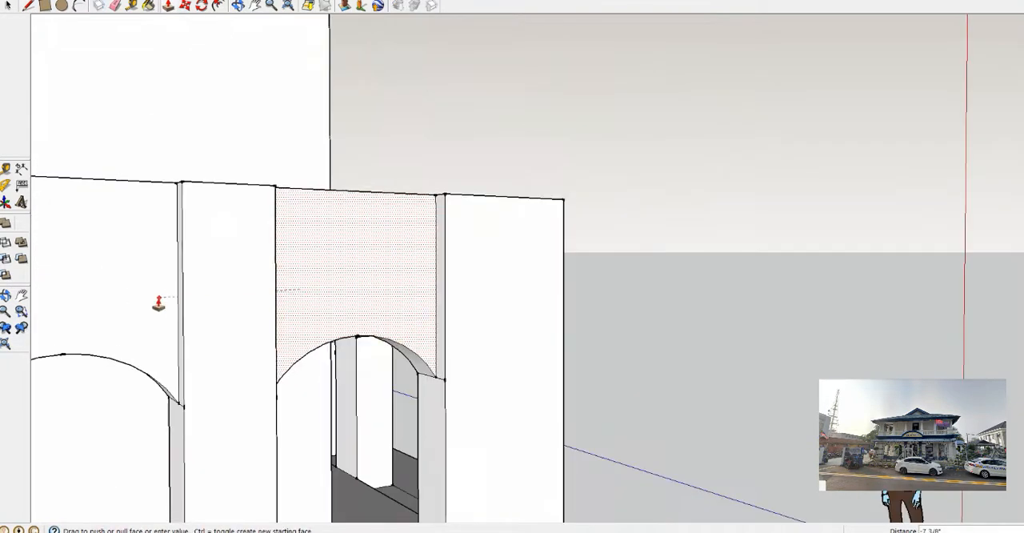
pyautogui.click(158, 302)
# Delete the leftover short edges at the springing points of the recessed left side arches
pyautogui.scroll(-3, 158, 301)
pyautogui.press('space')
pyautogui.moveTo(140, 269); pyautogui.dragTo(400, 315, button='middle')
pyautogui.scroll(3, 400, 315)
pyautogui.moveTo(532, 315); pyautogui.dragTo(87, 315, button='middle')
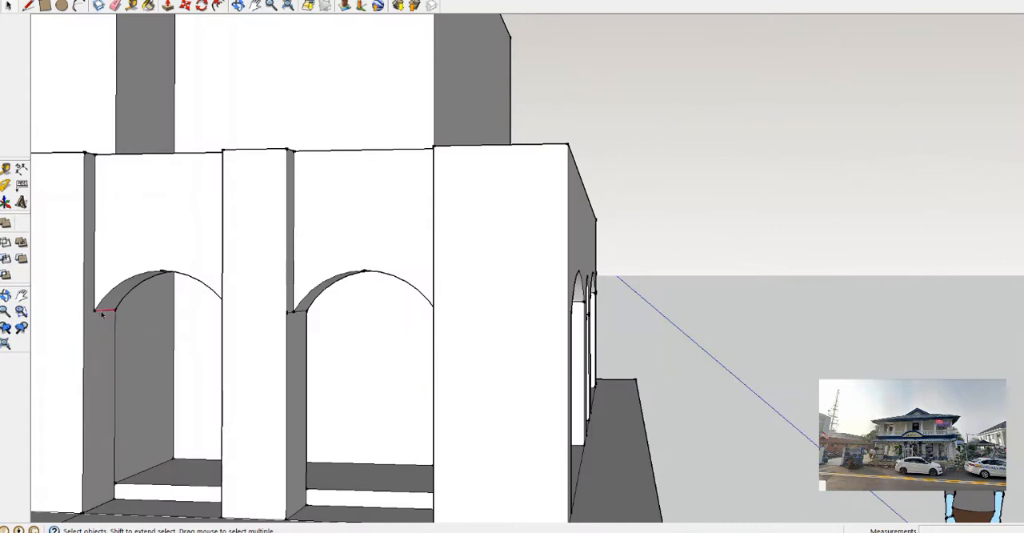
pyautogui.press('Delete')
pyautogui.scroll(-5, 101, 314)
pyautogui.moveTo(192, 344); pyautogui.dragTo(265, 157, button='middle')
pyautogui.scroll(4, 264, 157)
pyautogui.click(368, 192)
pyautogui.click(558, 361)
# Switch to the photo viewer, examine the wall around the front arches in the front reference photo, and return to the model
pyautogui.moveTo(389, 186)
pyautogui.mouseDown(button='middle')
pyautogui.moveTo(552, 344)
pyautogui.moveTo(236, 342)
pyautogui.moveTo(735, 365)
pyautogui.mouseUp(button='middle')
pyautogui.hotkey('alt', 'Tab')
pyautogui.press('Right')
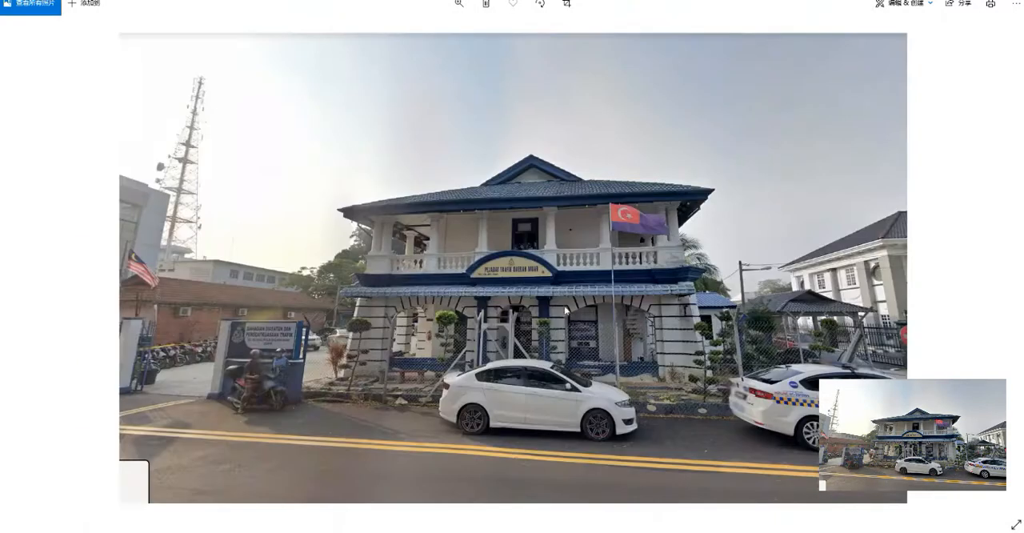
pyautogui.hotkey('alt', 'Tab')
pyautogui.moveTo(264, 360)
pyautogui.mouseDown(button='middle')
pyautogui.moveTo(354, 427)
pyautogui.moveTo(286, 265)
pyautogui.mouseUp(button='middle')
pyautogui.scroll(5, 281, 259)
pyautogui.scroll(3, 285, 264)
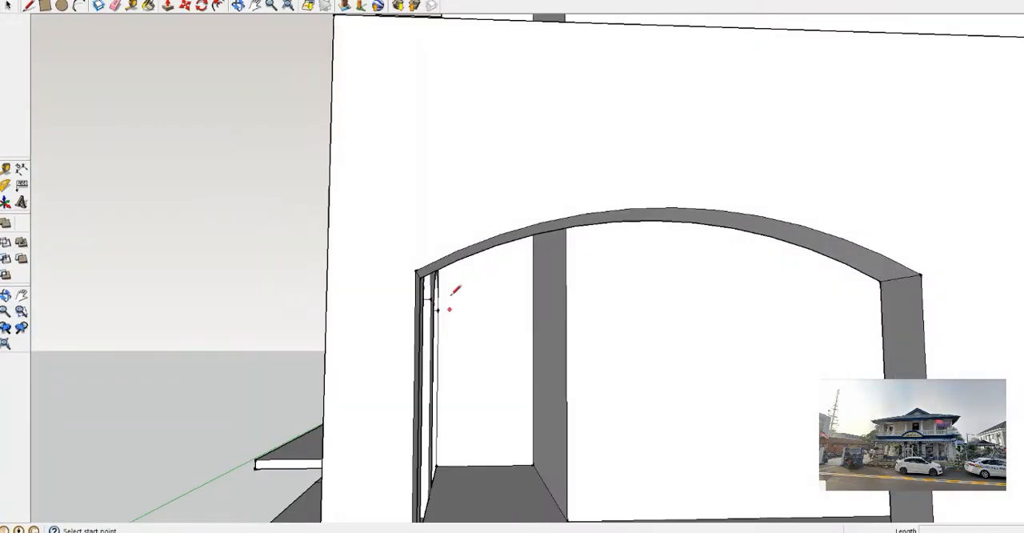
# Recess the wall panels above the two wide front arches so the corner and centre piers project
pyautogui.scroll(-4, 727, 201)
pyautogui.click(714, 221)
pyautogui.scroll(-3, 846, 128)
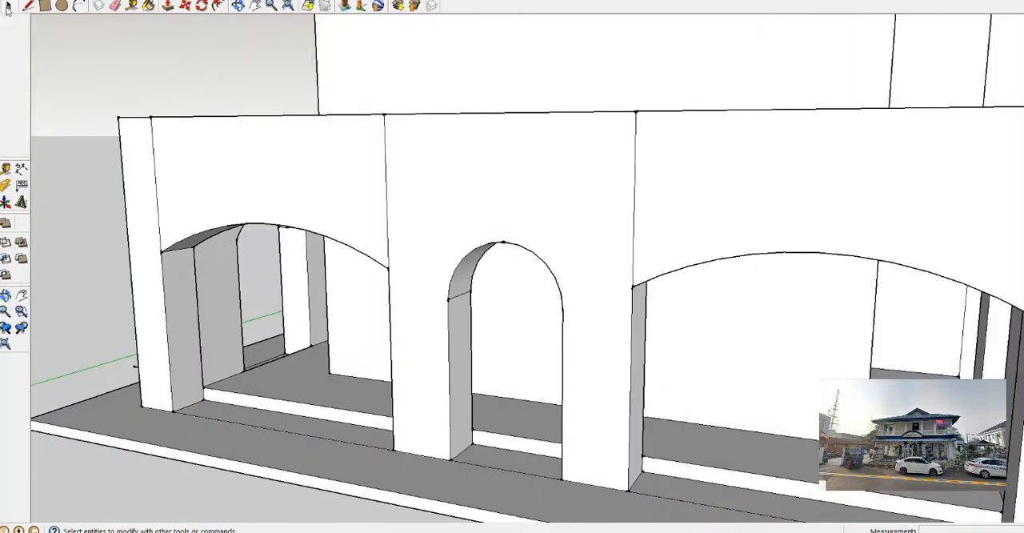
pyautogui.press('p')
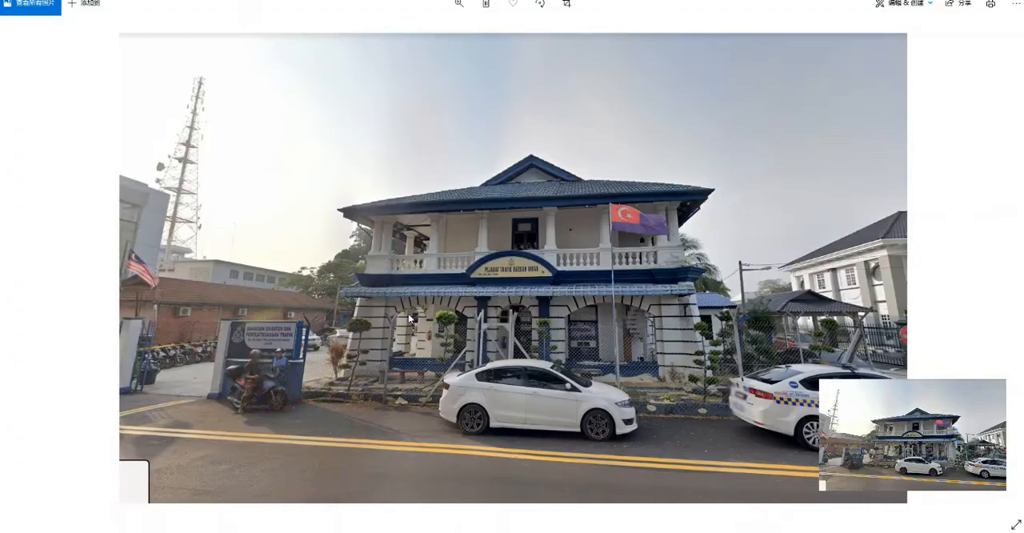
# Examine the front reference photo's ground-floor arches, cornice and first-floor balcony, and compare them with the model's front
pyautogui.scroll(5, 409, 317)
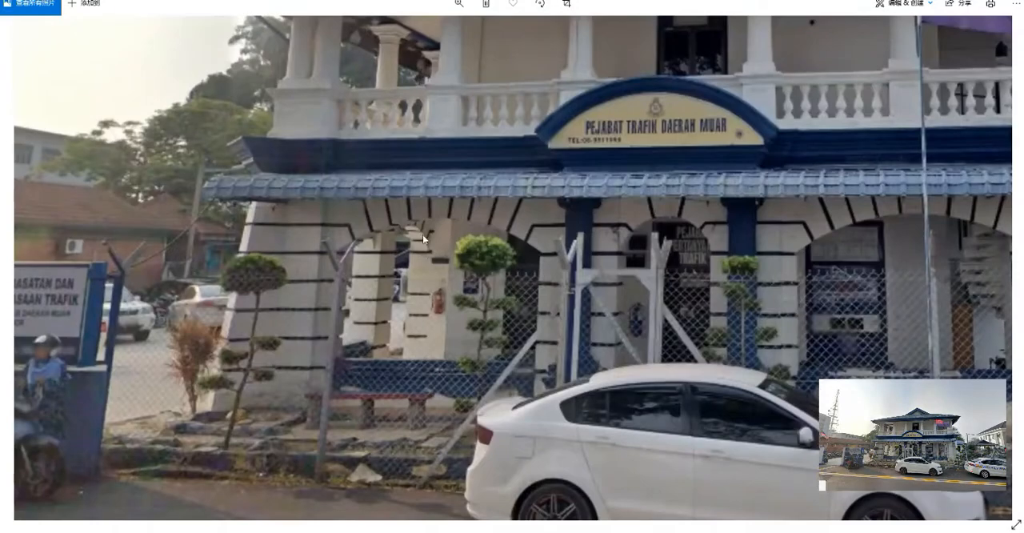
pyautogui.scroll(-3, 418, 254)
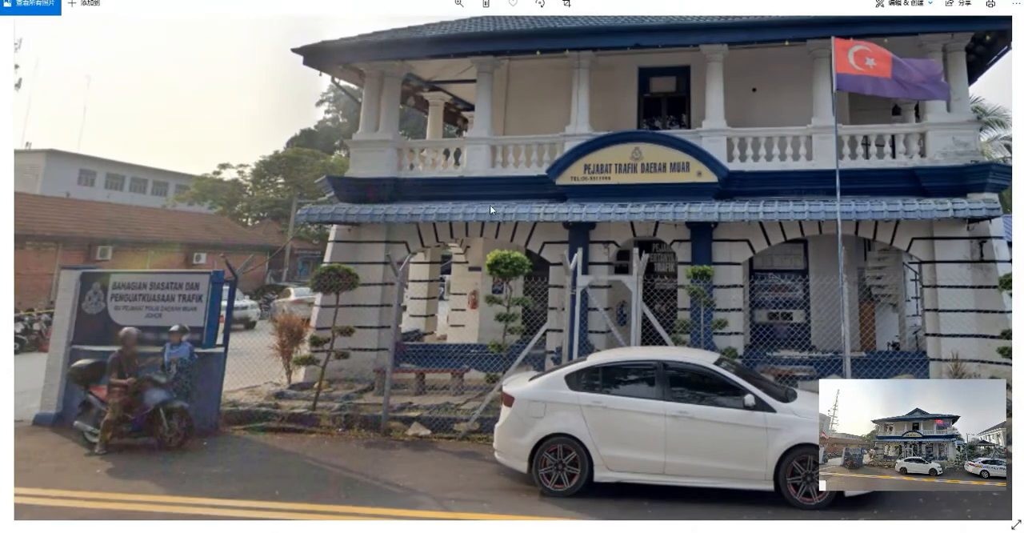
pyautogui.scroll(-2, 646, 220)
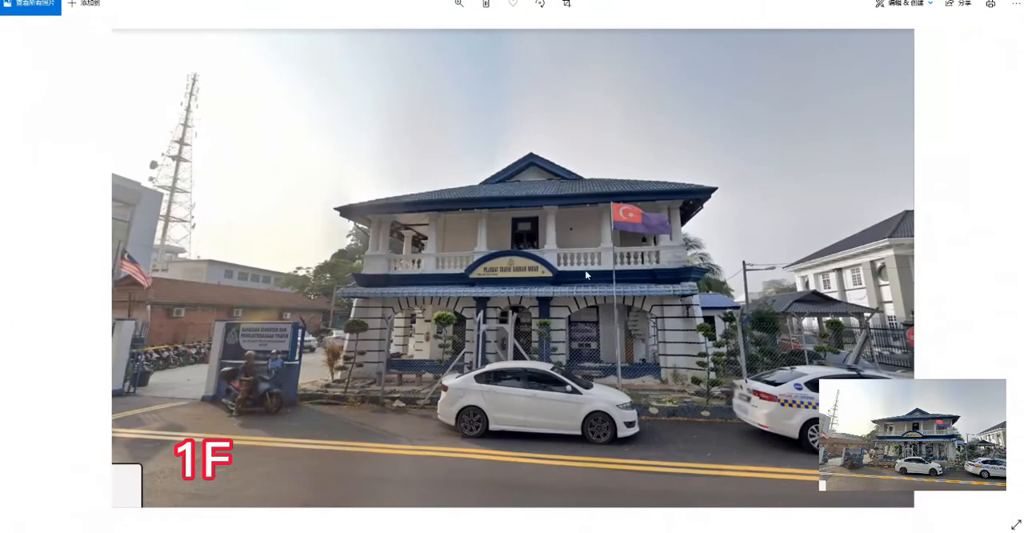
pyautogui.moveTo(504, 194); pyautogui.dragTo(600, 200, button='middle')
pyautogui.scroll(2, 505, 194)
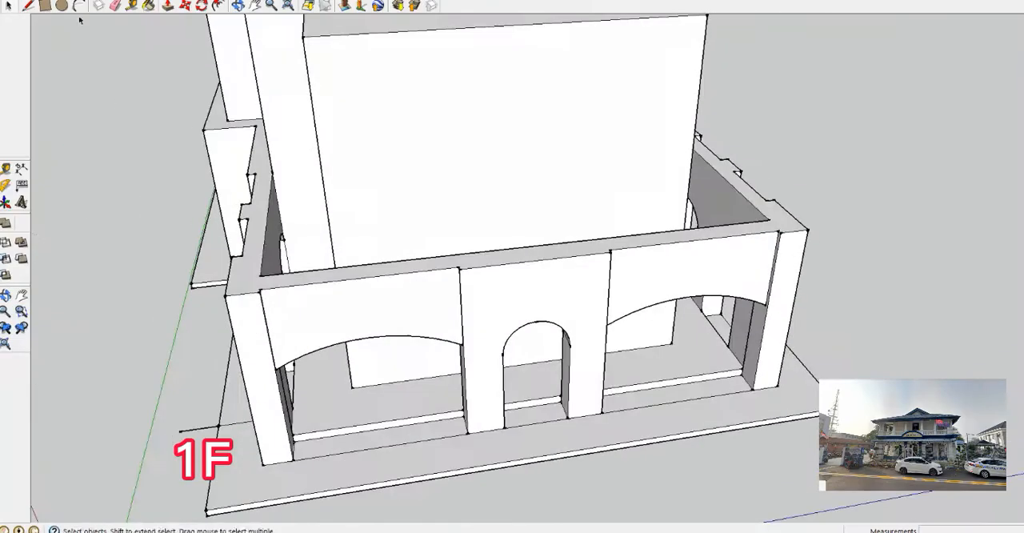
# Draw lines around the upper block at wall-top level to close the surrounding gap with a balcony floor face
pyautogui.moveTo(330, 230); pyautogui.dragTo(314, 192, button='middle')
pyautogui.click(681, 178)
pyautogui.moveTo(682, 177); pyautogui.dragTo(557, 223, button='middle')
pyautogui.click(524, 232)
pyautogui.scroll(3, 713, 229)
pyautogui.click(690, 215)
pyautogui.scroll(-5, 690, 215)
pyautogui.moveTo(411, 190)
pyautogui.mouseDown(button='middle')
pyautogui.moveTo(605, 198)
pyautogui.moveTo(448, 209)
pyautogui.mouseUp(button='middle')
pyautogui.click(567, 247)
pyautogui.click(661, 208)
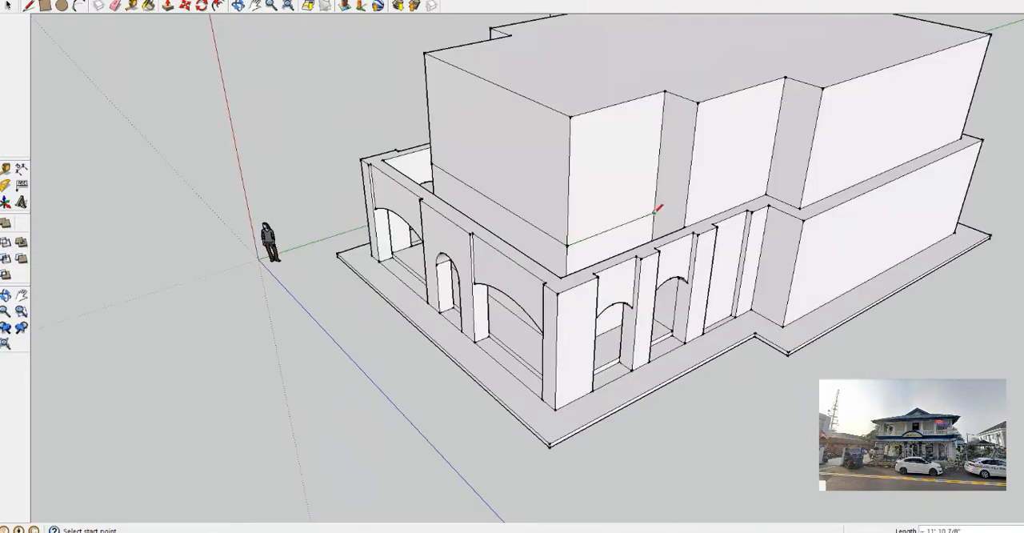
pyautogui.moveTo(336, 204); pyautogui.dragTo(607, 194, button='middle')
pyautogui.moveTo(453, 194); pyautogui.dragTo(360, 56, button='middle')
pyautogui.click(8, 5)
pyautogui.click(167, 5)
pyautogui.moveTo(347, 144); pyautogui.dragTo(384, 320, button='middle')
pyautogui.moveTo(278, 257); pyautogui.dragTo(308, 336, button='middle')
pyautogui.hotkey('ctrl', 'z')
pyautogui.click(8, 5)
pyautogui.click(326, 248)
pyautogui.press('Delete')
pyautogui.moveTo(320, 200)
pyautogui.mouseDown(button='middle')
pyautogui.moveTo(303, 224)
pyautogui.moveTo(238, 187)
pyautogui.mouseUp(button='middle')
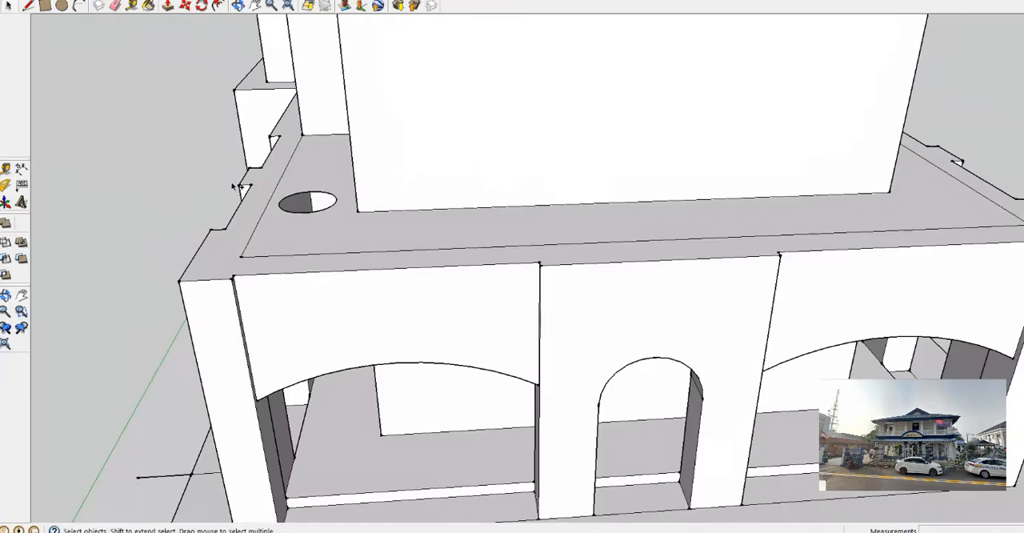
pyautogui.hotkey('ctrl', 'z')
pyautogui.hotkey('ctrl', 'z')
# Try to push the balcony floor face between the ground-floor walls and the upper block
pyautogui.click(167, 5)
pyautogui.moveTo(319, 167); pyautogui.dragTo(332, 488, button='middle')
pyautogui.scroll(4, 264, 204)
pyautogui.click(263, 205)
pyautogui.click(251, 238)
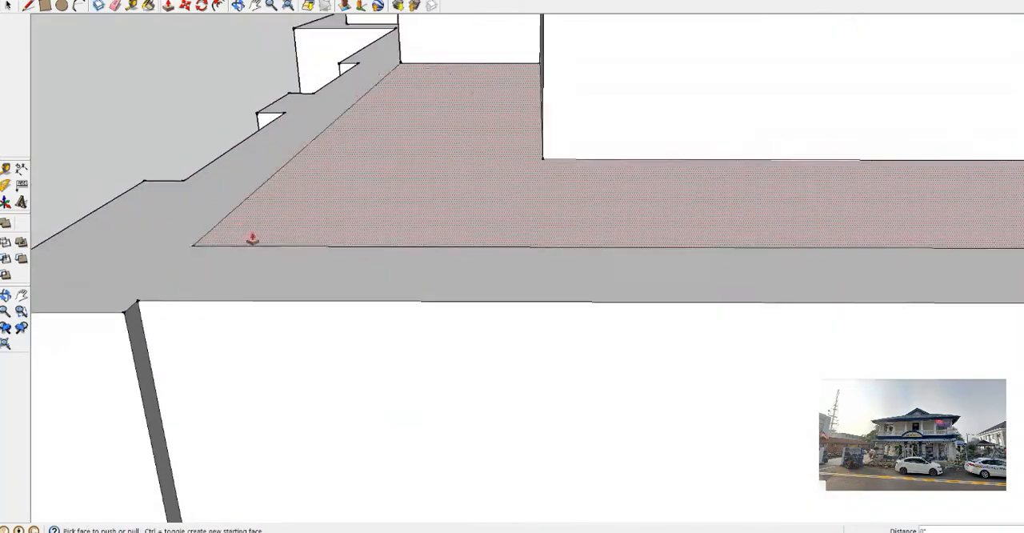
pyautogui.click(251, 238)
pyautogui.moveTo(260, 256); pyautogui.dragTo(296, 336, button='middle')
# Draw the line along the side balcony floor's inner wall edge up to the front corner and select it
pyautogui.click(28, 5)
pyautogui.click(364, 43)
pyautogui.moveTo(292, 149); pyautogui.dragTo(512, 200, button='middle')
pyautogui.click(576, 373)
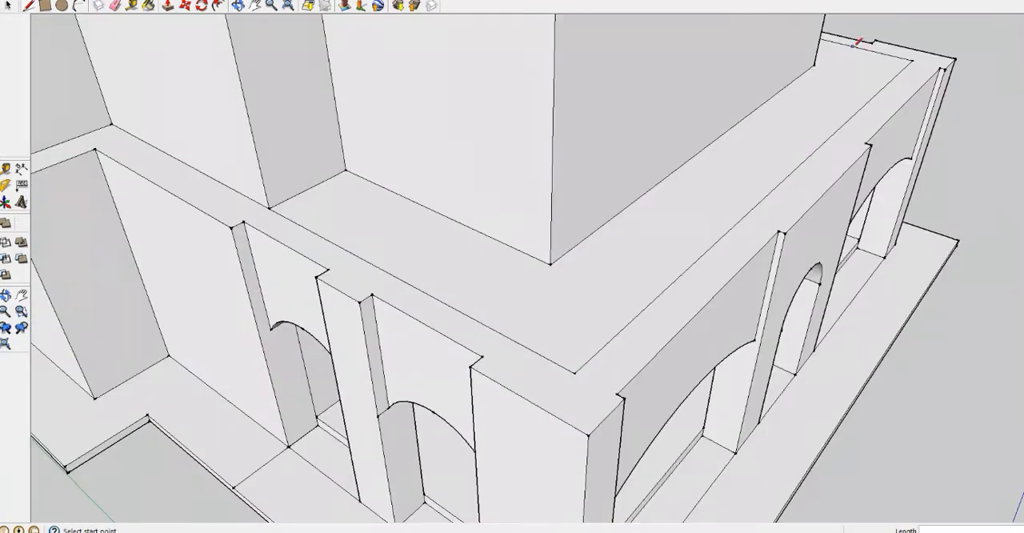
pyautogui.click(8, 5)
pyautogui.moveTo(399, 320); pyautogui.dragTo(288, 312, button='middle')
pyautogui.click(454, 265)
pyautogui.moveTo(681, 309); pyautogui.dragTo(856, 200, button='middle')
pyautogui.scroll(2, 523, 185)
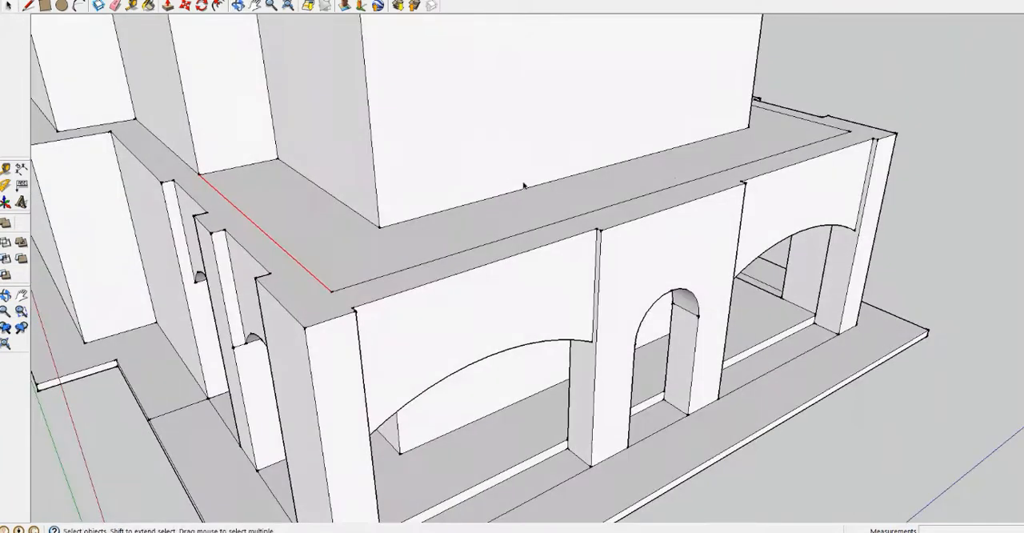
pyautogui.moveTo(523, 185); pyautogui.dragTo(344, 256, button='middle')
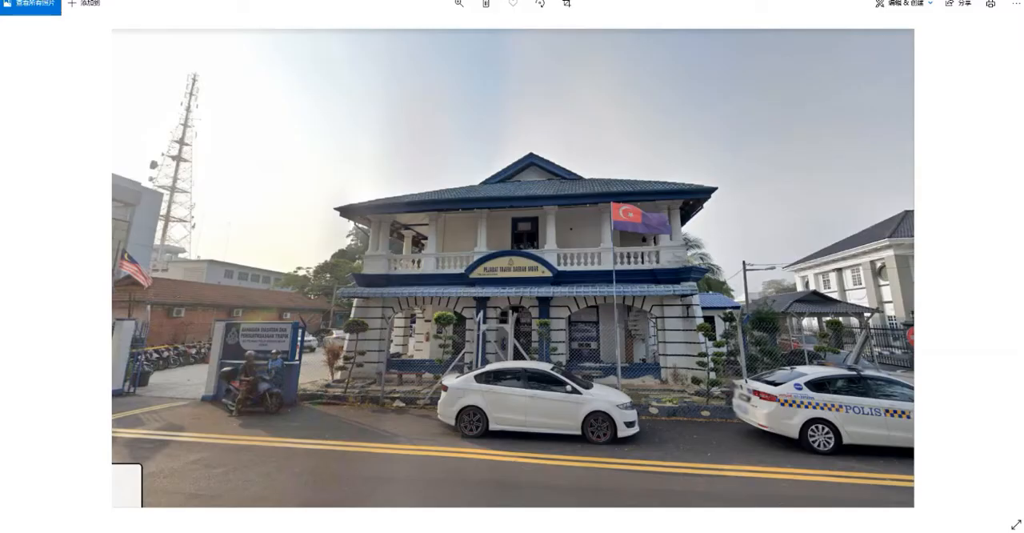
# Switch to the calculator, compute (33 × 12 + 11) ÷ 5 for the column spacing, and halve the result
pyautogui.press('super')
pyautogui.write('calc')
pyautogui.press('Return')
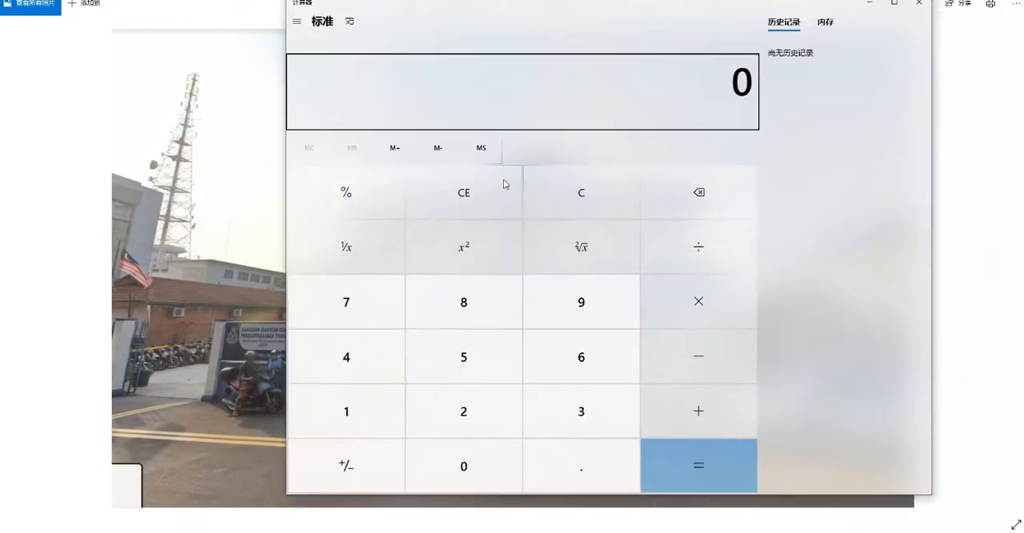
pyautogui.write('33*12=+11=')
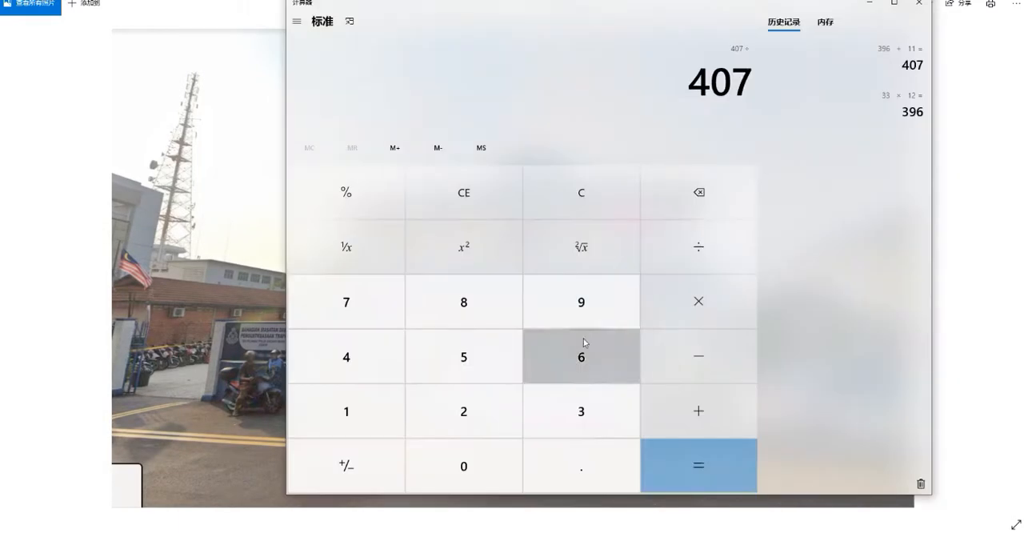
pyautogui.write('/5=')
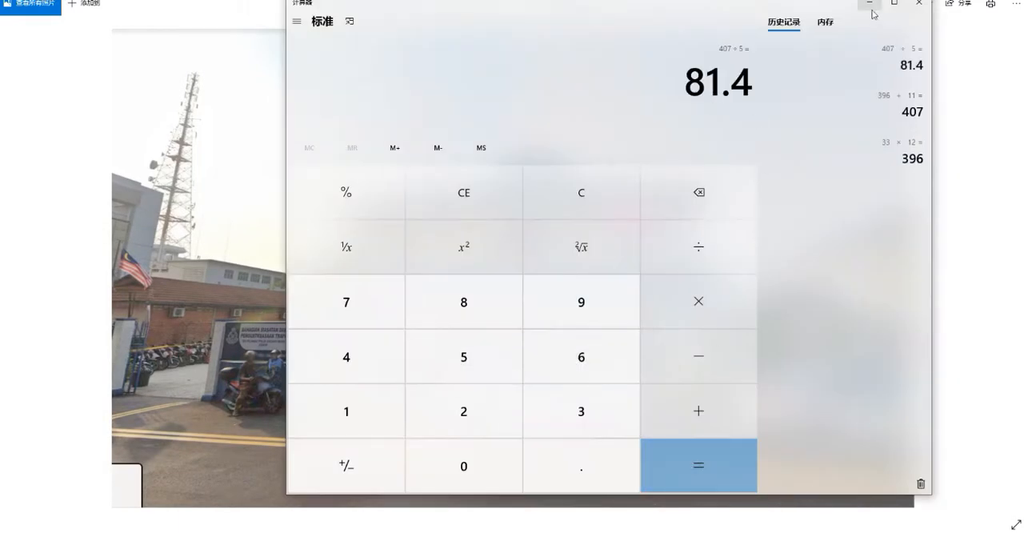
pyautogui.click(870, 5)
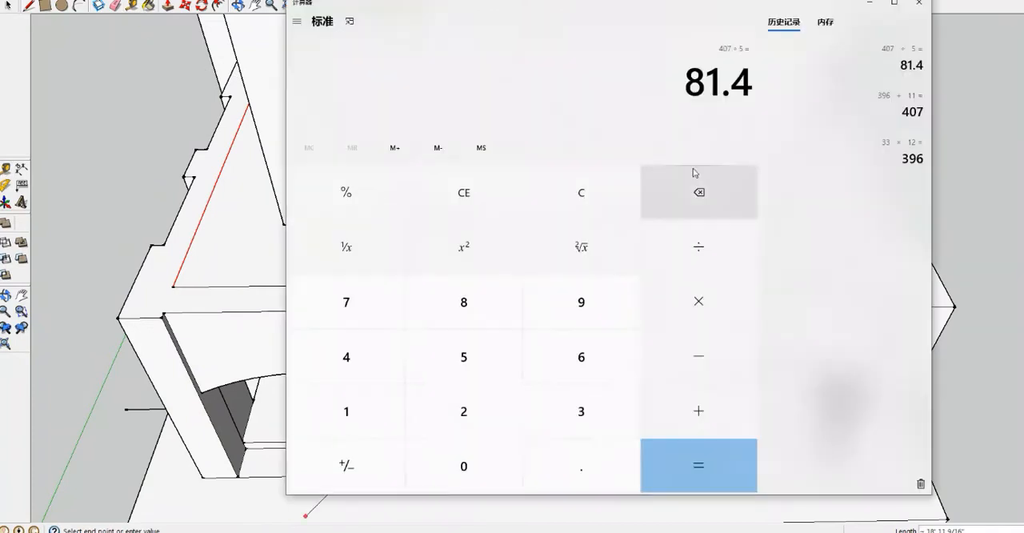
pyautogui.write('/2=')
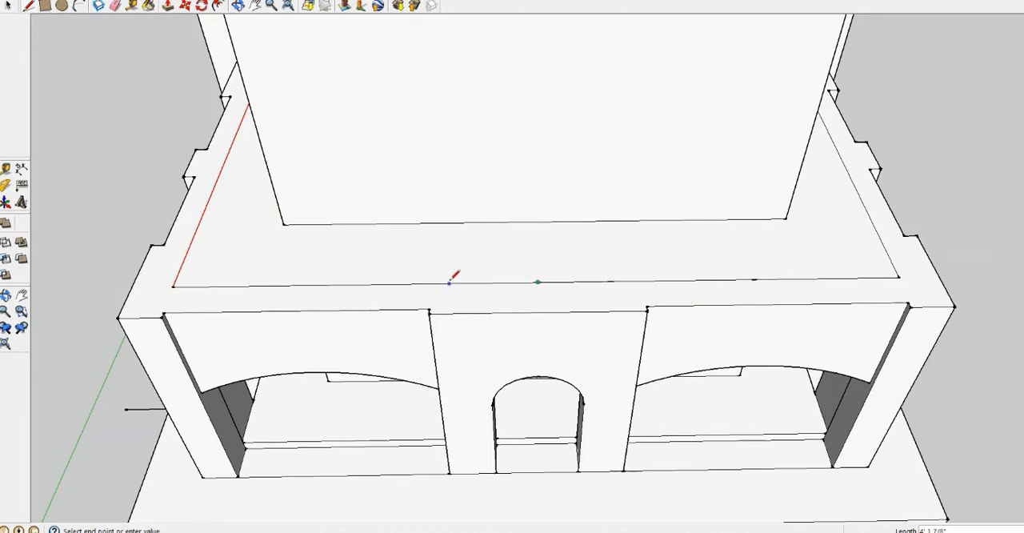
# Divide the front inner floor edge into five 81.4-inch bays, starting with half a bay on each side of its midpoint
pyautogui.hotkey('ctrl', 'v')
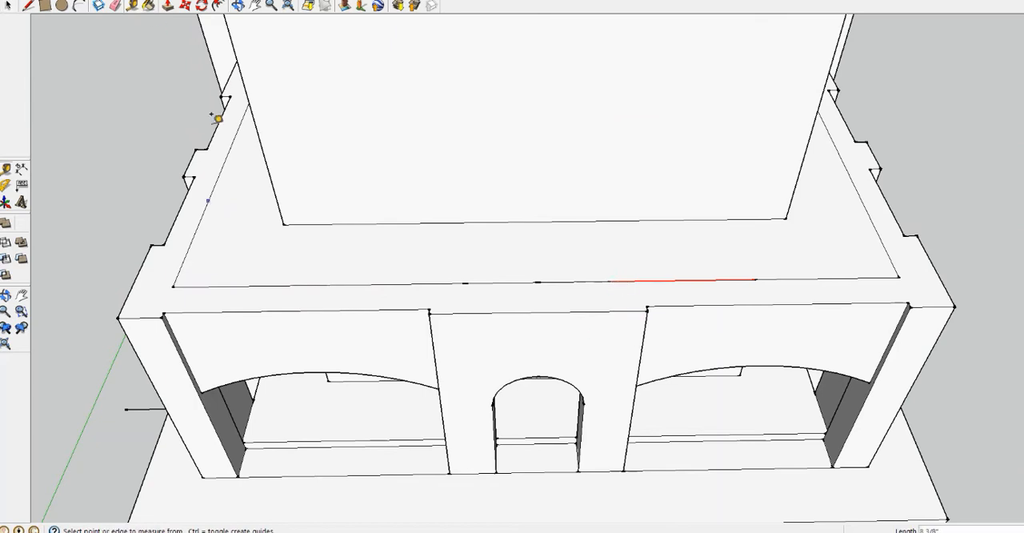
pyautogui.hotkey('alt', 'Tab')
pyautogui.hotkey('alt', 'Tab')
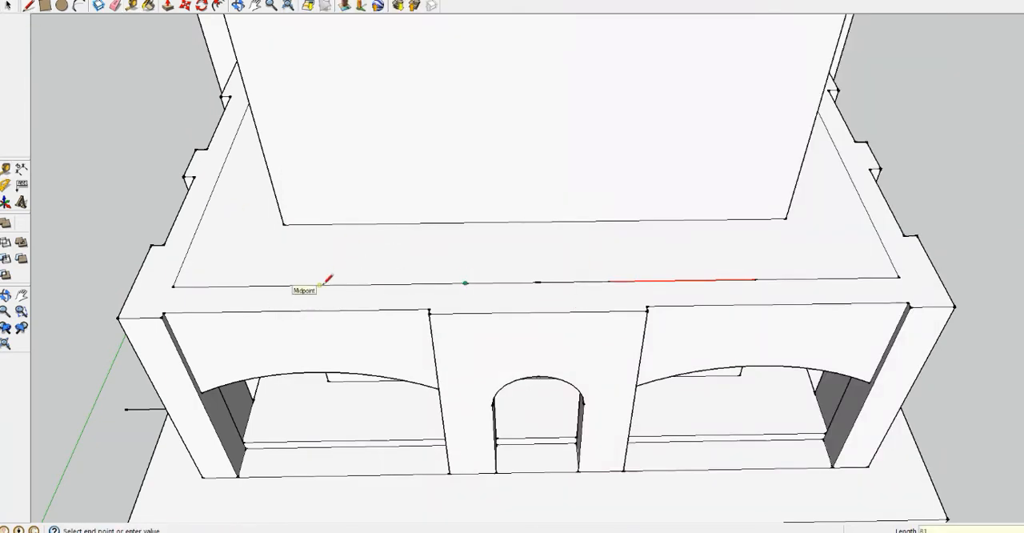
pyautogui.scroll(-2, 717, 260)
pyautogui.moveTo(717, 261); pyautogui.dragTo(642, 361, button='middle')
# Mark the same column spacing along the right side's inner floor edge, checking the balcony in the corner reference photo
pyautogui.hotkey('alt', 'Tab')
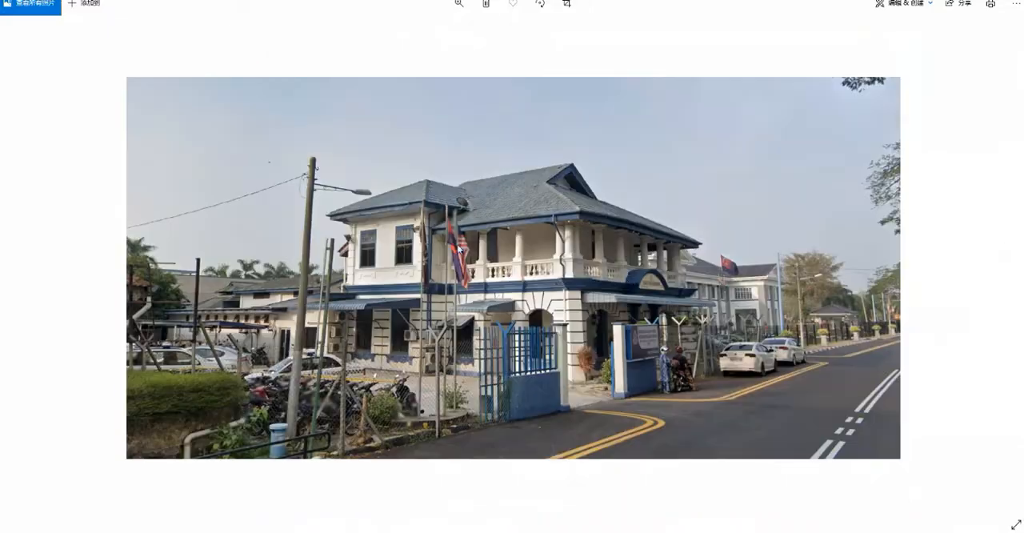
pyautogui.hotkey('alt', 'Tab')
pyautogui.scroll(2, 496, 376)
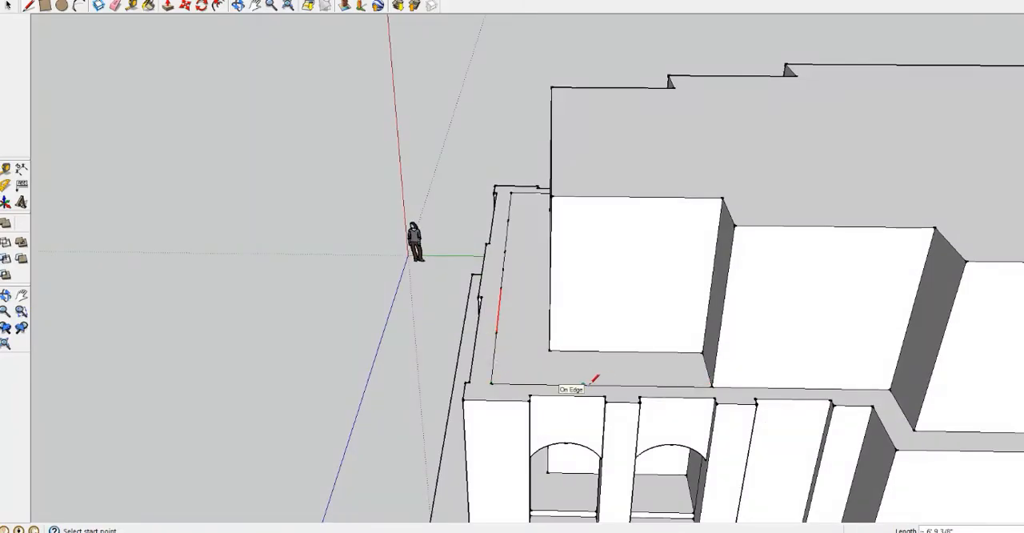
pyautogui.hotkey('alt', 'Tab')
pyautogui.hotkey('alt', 'Tab')
# Remove the upper storey's projecting middle bay on the right side so the wall runs flush with the front block
pyautogui.moveTo(575, 328); pyautogui.dragTo(720, 240, button='middle')
pyautogui.press('p')
pyautogui.moveTo(800, 176); pyautogui.dragTo(800, 272, button='middle')
pyautogui.moveTo(794, 274); pyautogui.dragTo(898, 232)
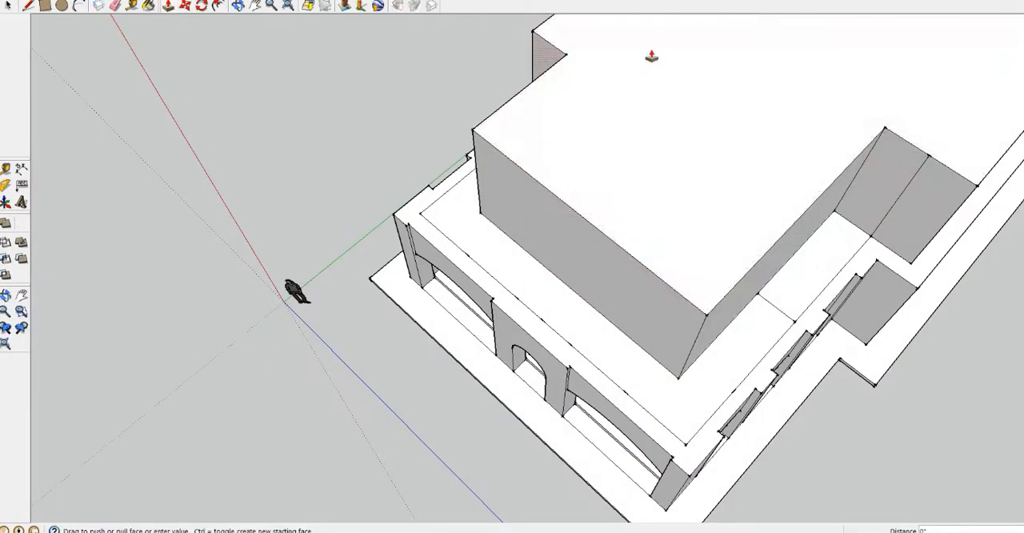
pyautogui.moveTo(652, 56); pyautogui.dragTo(379, 189, button='middle')
# Try to push back the matching upper-storey bay on the left side
pyautogui.scroll(3, 368, 232)
pyautogui.press('space')
pyautogui.click(393, 128)
pyautogui.scroll(-8, 413, 108)
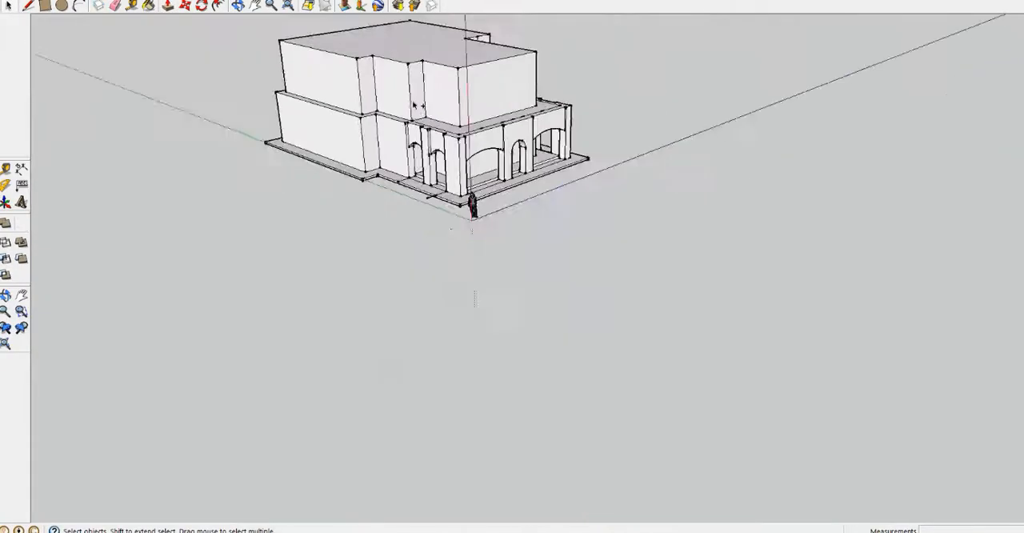
pyautogui.scroll(8, 414, 105)
pyautogui.rightClick(440, 129)
pyautogui.moveTo(512, 198)
pyautogui.click(583, 199)
pyautogui.scroll(-1, 434, 172)
pyautogui.press('p')
pyautogui.moveTo(435, 172); pyautogui.dragTo(384, 304, button='middle')
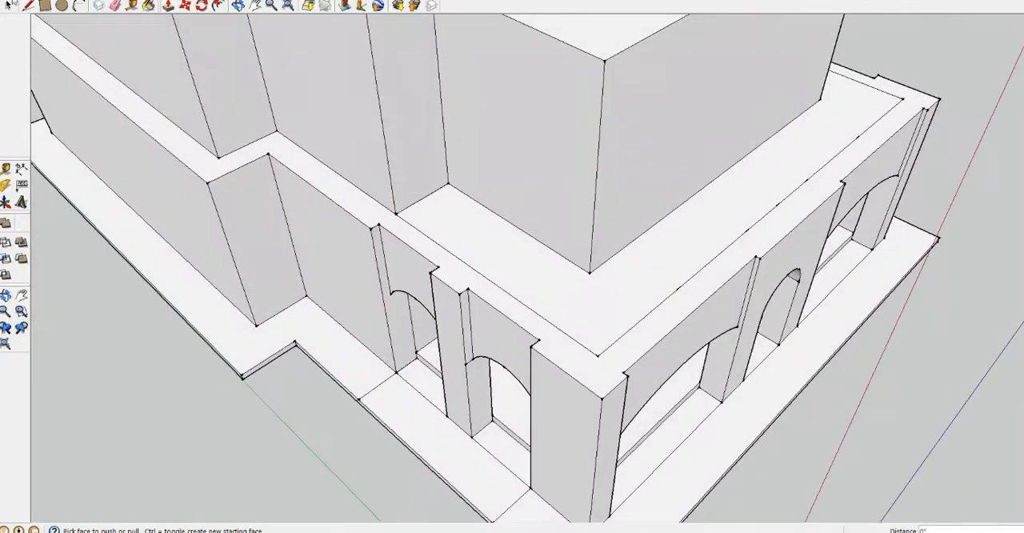
pyautogui.click(12, 4)
pyautogui.click(388, 160)
pyautogui.press('Delete')
pyautogui.scroll(-5, 389, 160)
pyautogui.moveTo(389, 160); pyautogui.dragTo(416, 197, button='middle')
pyautogui.hotkey('ctrl', 'z')
# Split off the left bay's top with a line from its rear corner and push it down to the balcony floor
pyautogui.press('l')
pyautogui.click(256, 137)
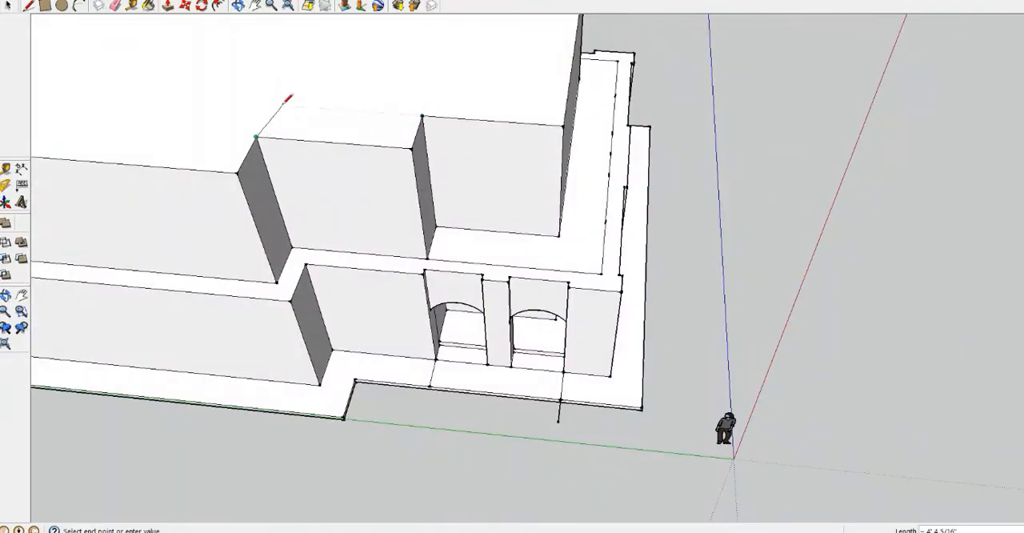
pyautogui.click(167, 6)
pyautogui.click(346, 130)
pyautogui.click(480, 244)
pyautogui.moveTo(511, 232); pyautogui.dragTo(32, 67, button='middle')
pyautogui.scroll(6, 352, 160)
pyautogui.click(238, 89)
pyautogui.scroll(-7, 327, 157)
# Delete the leftover line across the right side's balcony floor where the bay stood
pyautogui.click(9, 6)
pyautogui.moveTo(320, 224); pyautogui.dragTo(528, 203, button='middle')
pyautogui.scroll(3, 528, 204)
pyautogui.click(632, 140)
pyautogui.press('Delete')
# Review the division points along the side balcony edge and compare the balcony with the corner reference photo
pyautogui.click(656, 175)
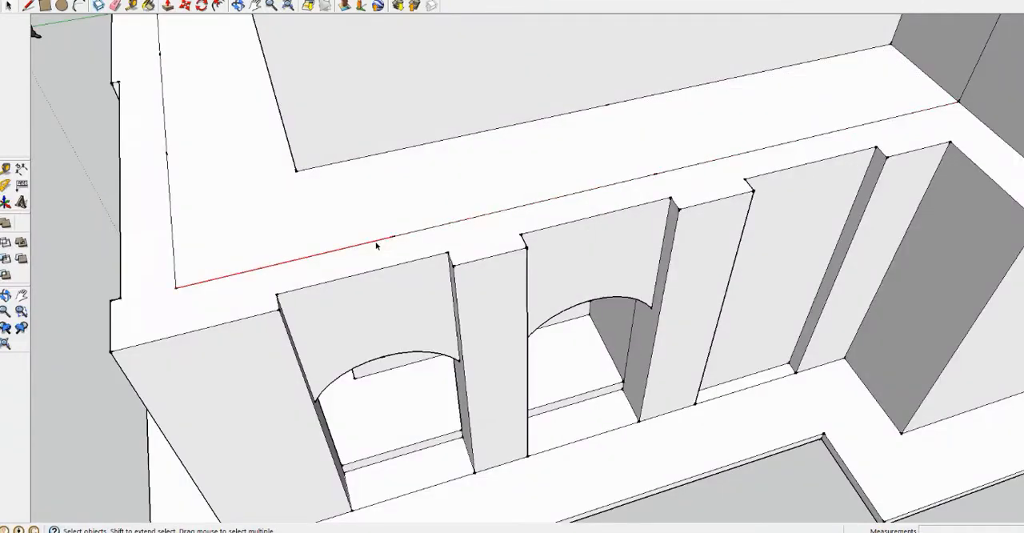
pyautogui.scroll(-3, 602, 144)
pyautogui.scroll(-8, 694, 100)
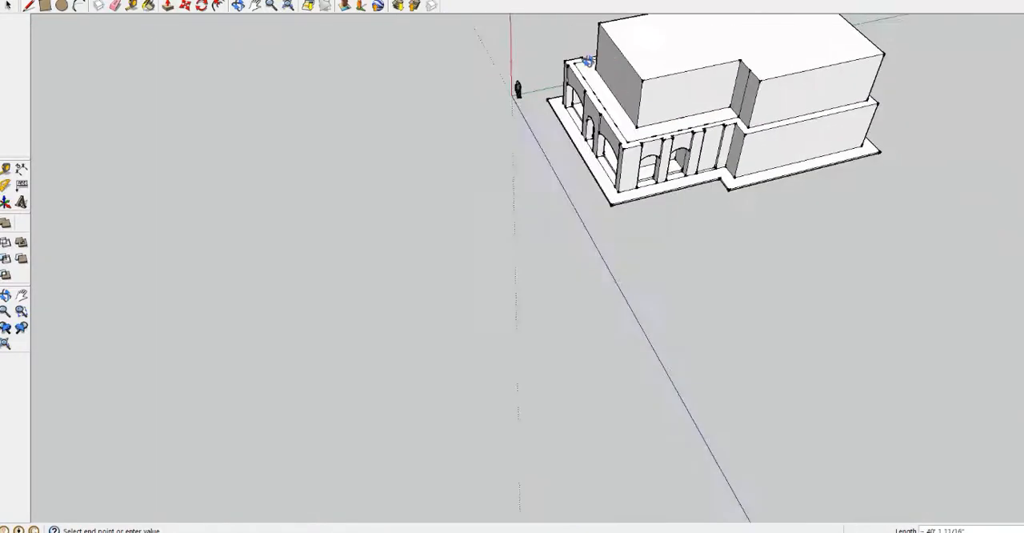
pyautogui.moveTo(587, 62); pyautogui.dragTo(760, 88, button='middle')
pyautogui.scroll(8, 693, 119)
pyautogui.click(689, 121)
pyautogui.scroll(-7, 689, 121)
pyautogui.moveTo(719, 152); pyautogui.dragTo(528, 144, button='middle')
pyautogui.scroll(3, 784, 222)
pyautogui.moveTo(432, 320); pyautogui.dragTo(608, 325, button='middle')
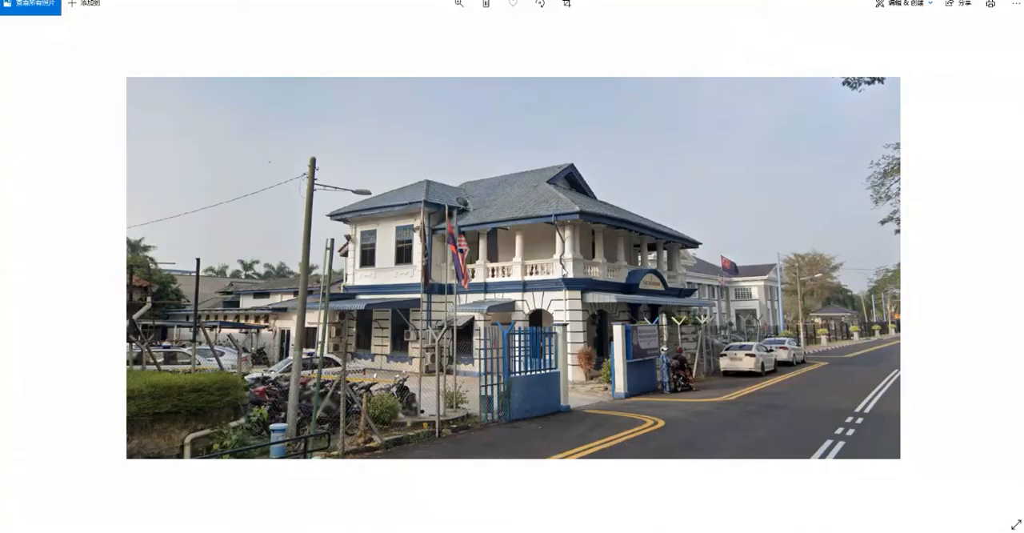
pyautogui.hotkey('alt', 'Tab')
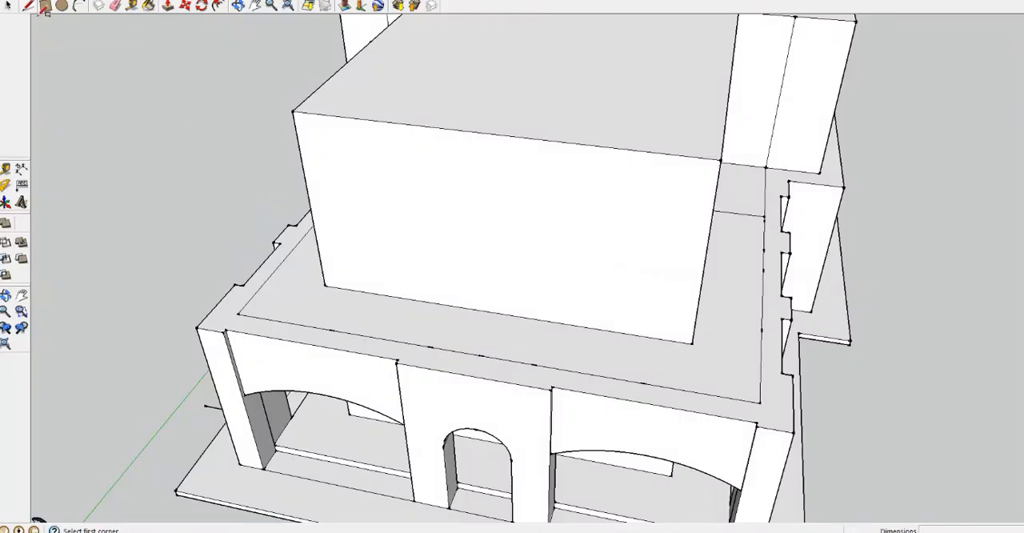
# Draw a column-base square about 2' 8 11/16" across its diagonal on the front balcony floor, with diagonals marking its centre
pyautogui.click(369, 308)
pyautogui.click(386, 326)
pyautogui.moveTo(386, 327); pyautogui.dragTo(431, 360, button='middle')
pyautogui.scroll(6, 431, 360)
pyautogui.press('l')
pyautogui.click(314, 359)
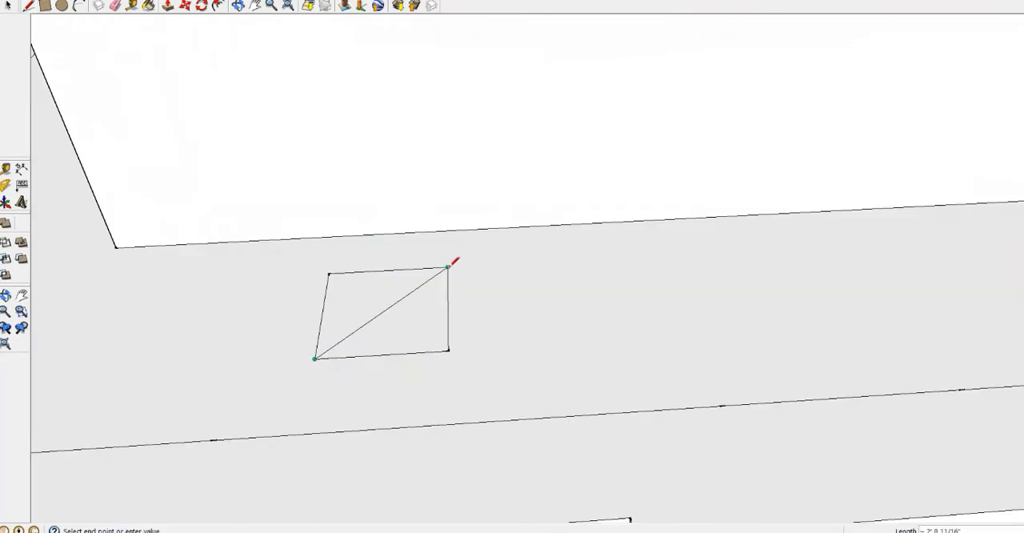
# Move the column-base square so its centre sits on the first division point of the front inner floor edge
pyautogui.click(183, 7)
pyautogui.scroll(-4, 352, 354)
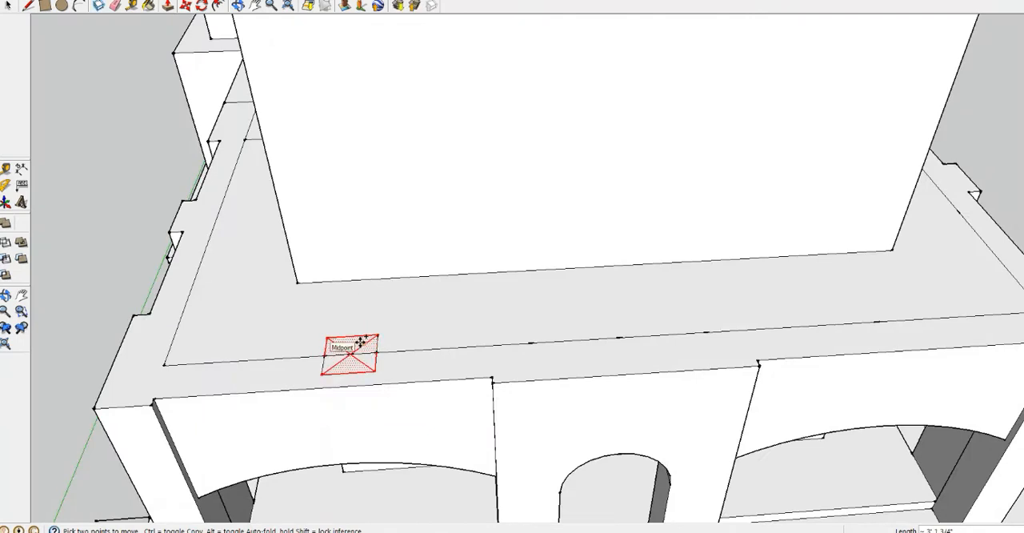
pyautogui.scroll(4, 362, 342)
pyautogui.click(6, 8)
# Paste copies of the column-base square: a spare on the balcony floor and one centred on the front edge's second division point
pyautogui.moveTo(190, 296); pyautogui.dragTo(321, 397)
pyautogui.hotkey('ctrl', 'c')
pyautogui.hotkey('ctrl', 'v')
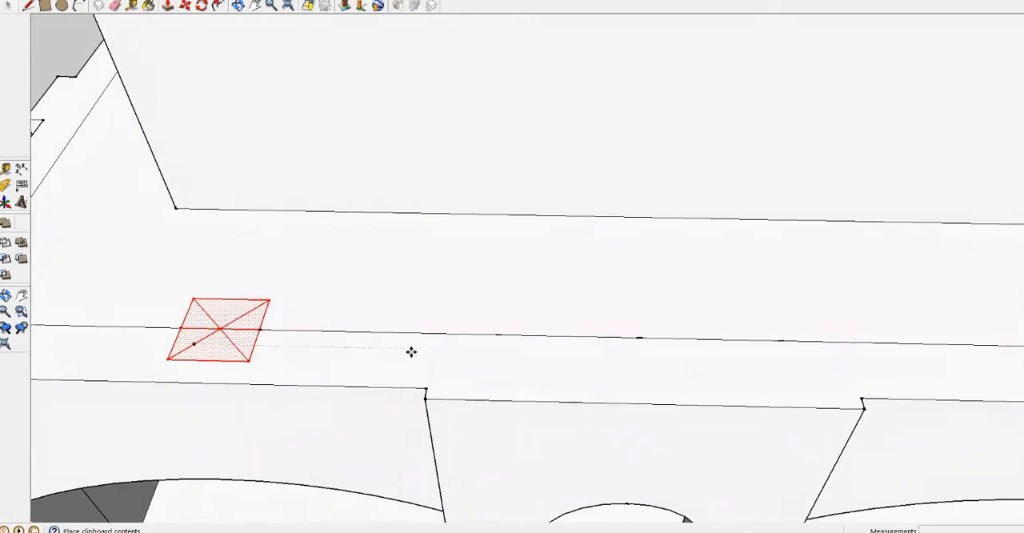
pyautogui.click(296, 297)
pyautogui.moveTo(280, 281); pyautogui.dragTo(410, 379)
pyautogui.hotkey('ctrl', 'v')
pyautogui.click(449, 388)
pyautogui.hotkey('ctrl', 'v')
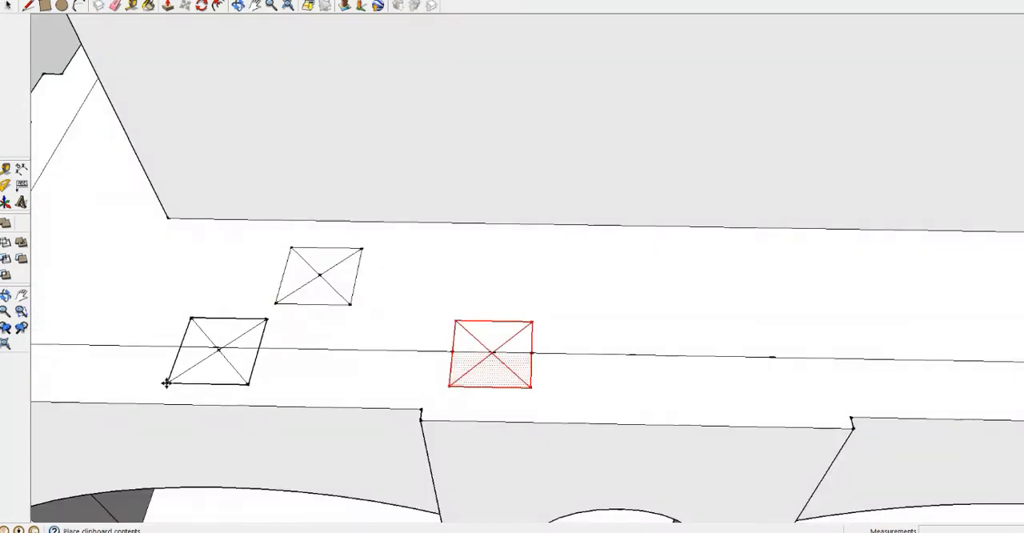
pyautogui.click(166, 383)
# Draw an alignment line along the outer sides of the column-base squares across the front
pyautogui.scroll(-2, 288, 359)
pyautogui.scroll(3, 424, 346)
pyautogui.press('l')
pyautogui.click(166, 398)
pyautogui.scroll(-6, 594, 366)
pyautogui.click(844, 375)
pyautogui.scroll(5, 444, 363)
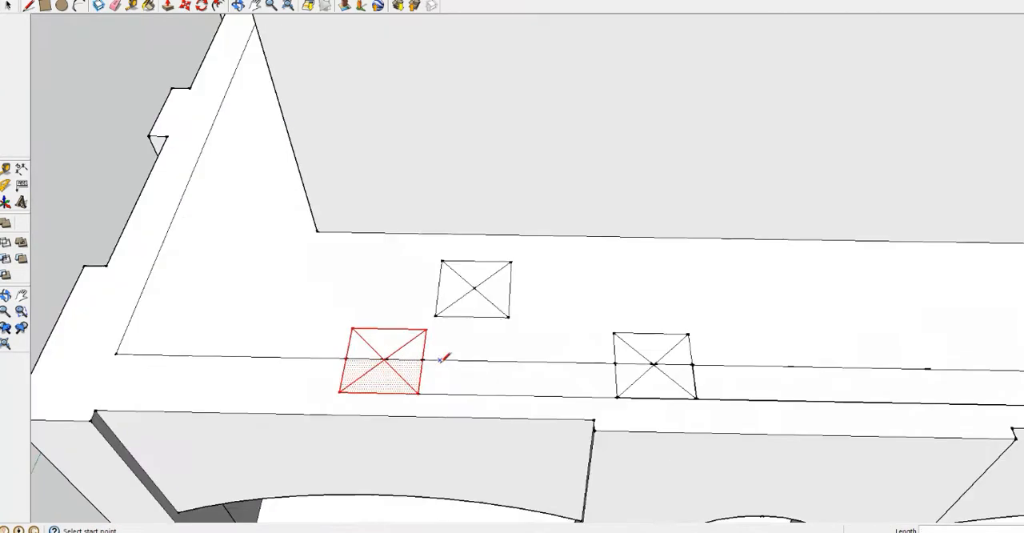
# Paste column-base squares on the front edge's third and fourth division points, seated on the alignment line
pyautogui.press('space')
pyautogui.click(562, 394)
pyautogui.hotkey('ctrl', 'v')
pyautogui.scroll(-3, 768, 387)
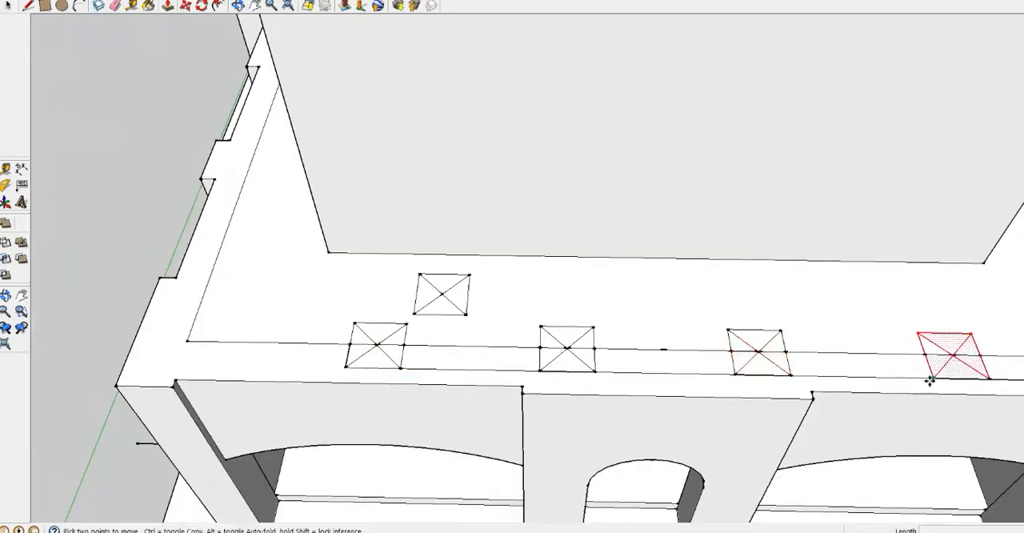
# Paste column-base squares at both front corners of the balcony, seated on the alignment line
pyautogui.scroll(-3, 929, 381)
pyautogui.hotkey('ctrl', 'v')
pyautogui.click(904, 384)
pyautogui.scroll(5, 366, 386)
pyautogui.hotkey('ctrl', 'v')
pyautogui.click(365, 387)
pyautogui.scroll(-3, 365, 387)
pyautogui.scroll(8, 699, 383)
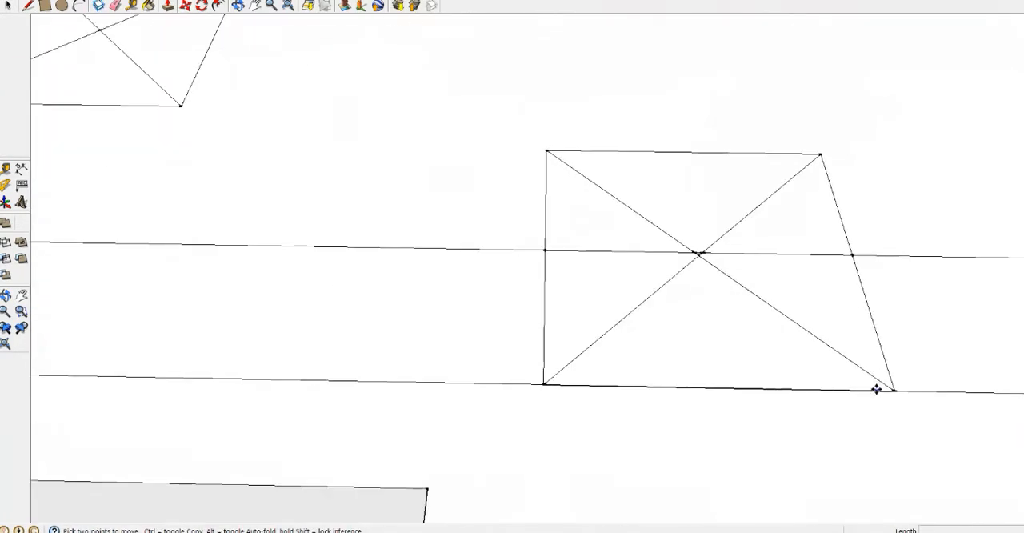
pyautogui.moveTo(908, 415); pyautogui.dragTo(909, 417)
pyautogui.press('Delete')
pyautogui.hotkey('ctrl', 'z')
# Erase the diagonals and inner edge lines inside the first two column-base squares between the front corners
pyautogui.click(546, 206)
pyautogui.scroll(-2, 546, 209)
pyautogui.scroll(-5, 560, 344)
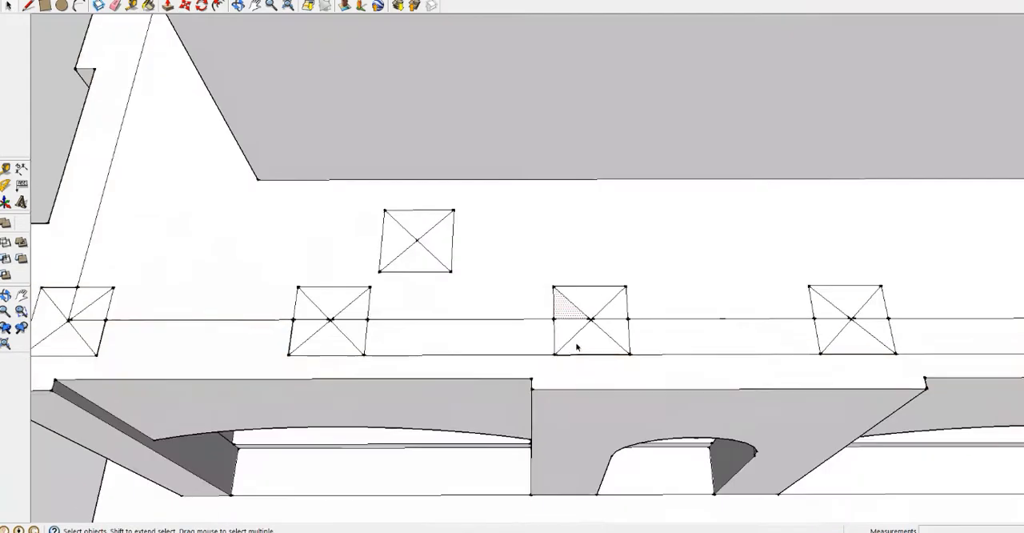
pyautogui.click(579, 346)
pyautogui.moveTo(580, 345); pyautogui.dragTo(679, 392, button='middle')
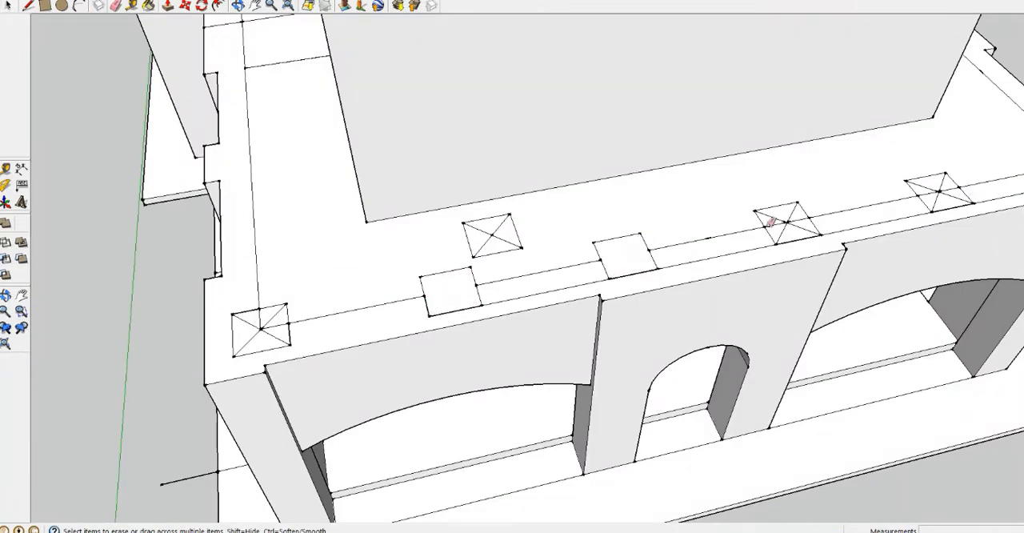
# Erase the diagonals and inner edge lines inside the remaining column-base squares along the front edge
pyautogui.scroll(6, 804, 225)
pyautogui.moveTo(804, 224); pyautogui.dragTo(743, 212)
pyautogui.click(740, 217)
pyautogui.scroll(-4, 739, 216)
pyautogui.moveTo(932, 172); pyautogui.dragTo(960, 165)
pyautogui.moveTo(960, 165); pyautogui.dragTo(815, 192, button='middle')
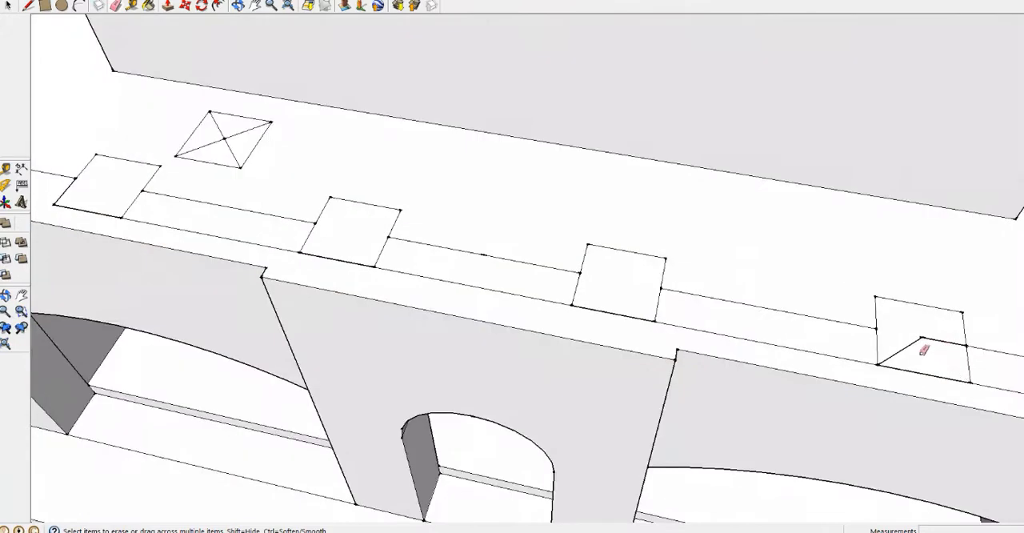
pyautogui.scroll(-5, 923, 349)
pyautogui.scroll(6, 722, 293)
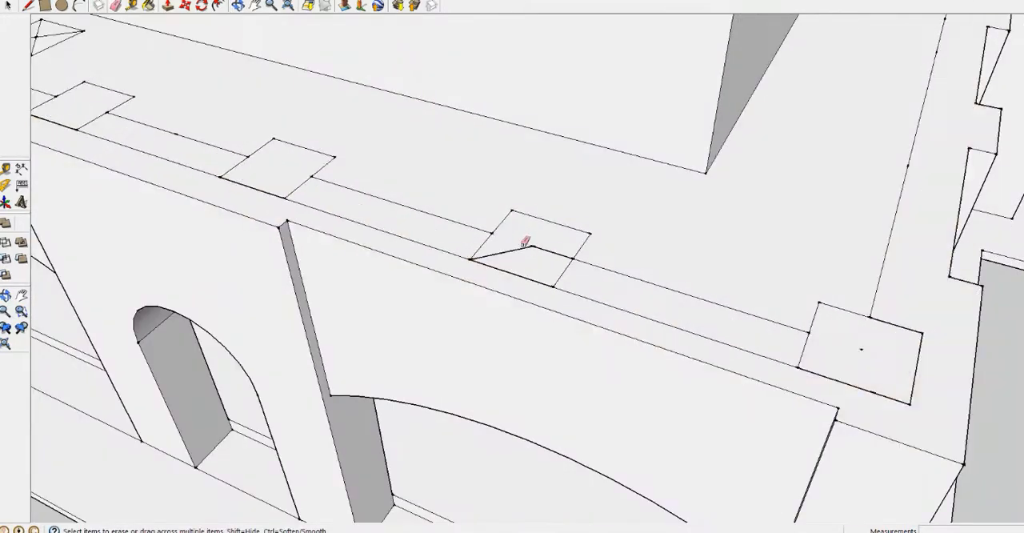
pyautogui.scroll(5, 524, 241)
pyautogui.moveTo(524, 241); pyautogui.dragTo(448, 264, button='middle')
# Delete the leftover geometry inside the column-base square next to the front corner
pyautogui.click(8, 6)
pyautogui.click(524, 256)
pyautogui.press('Delete')
pyautogui.scroll(-6, 528, 258)
pyautogui.scroll(4, 663, 384)
pyautogui.click(672, 379)
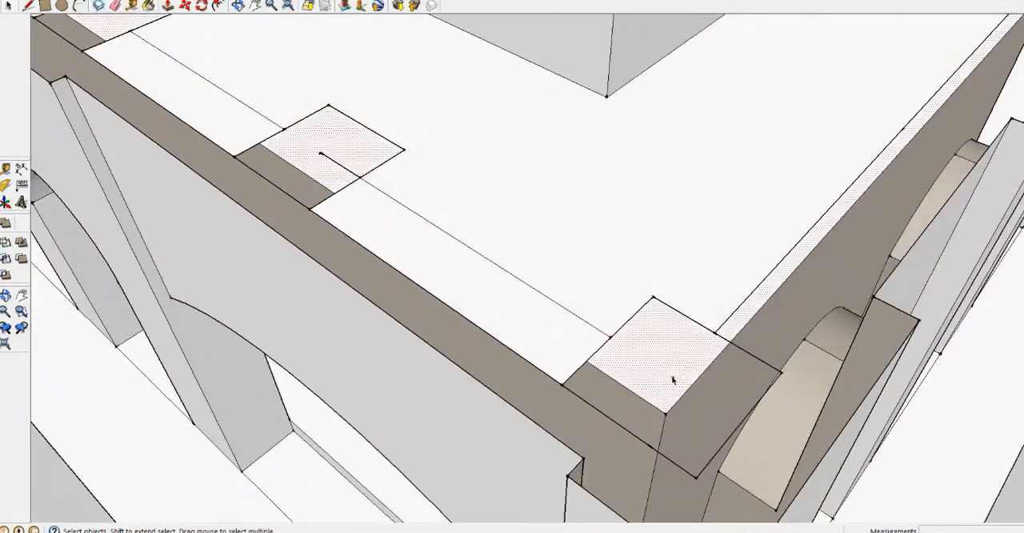
# Draw a line across the open square next to the front corner to rebuild its face, and erase the leftover inner line
pyautogui.scroll(-3, 673, 381)
pyautogui.press('l')
pyautogui.scroll(6, 360, 192)
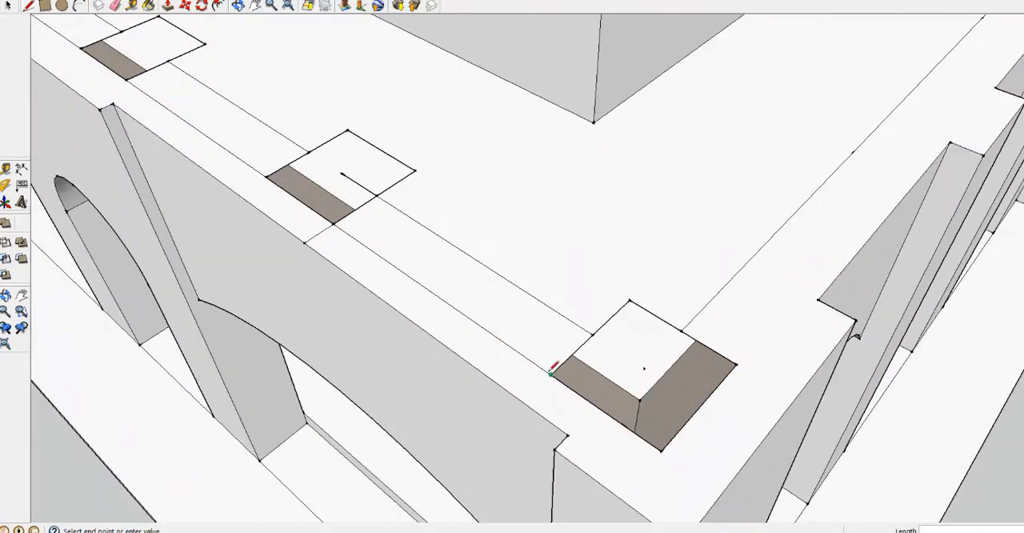
pyautogui.click(382, 192)
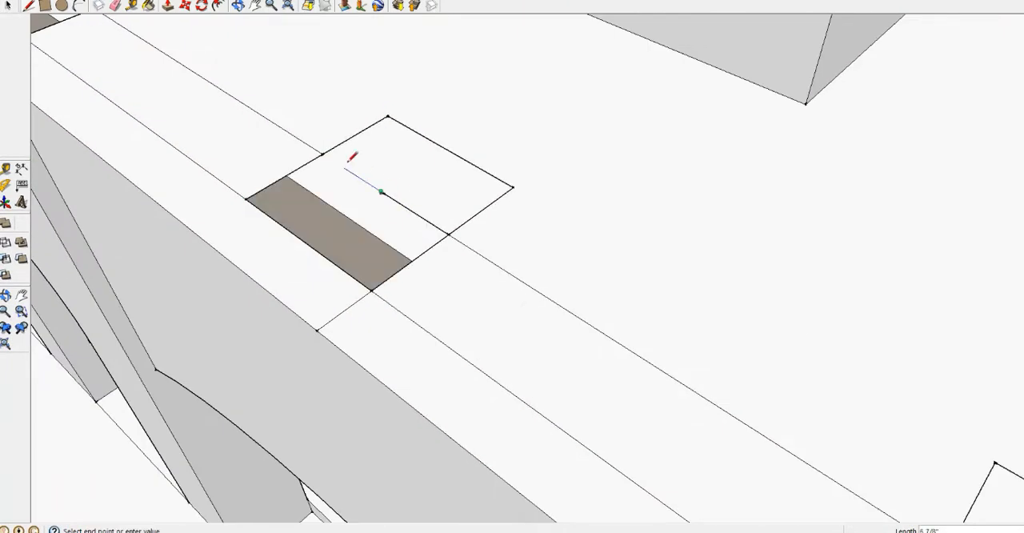
pyautogui.click(323, 154)
pyautogui.scroll(5, 383, 189)
pyautogui.press('e')
pyautogui.click(380, 204)
pyautogui.scroll(-3, 386, 206)
# Draw a diagonal across each column-base square between the front corners to close its face
pyautogui.press('space')
pyautogui.click(26, 8)
pyautogui.click(200, 219)
pyautogui.click(570, 202)
pyautogui.scroll(-5, 385, 240)
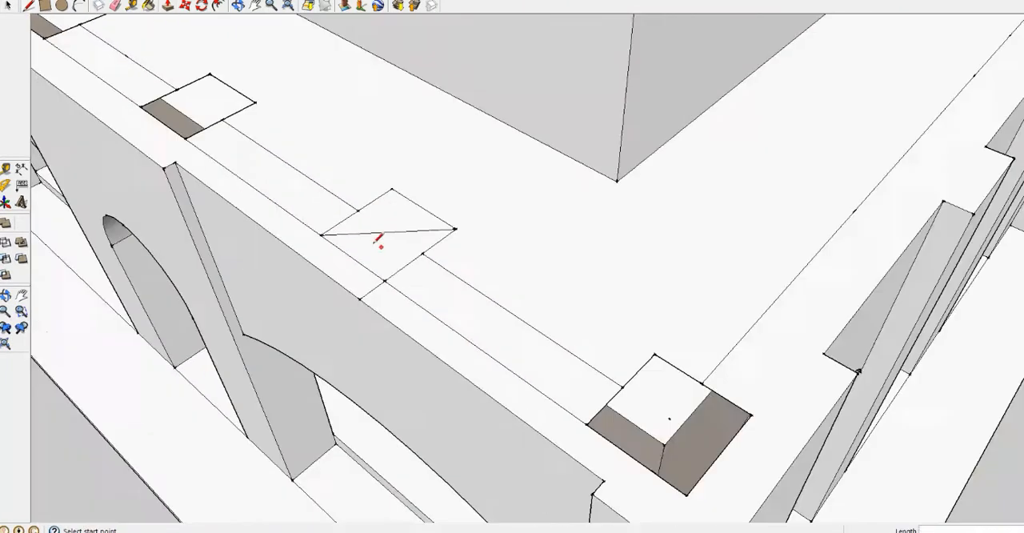
pyautogui.scroll(5, 112, 80)
pyautogui.click(213, 156)
pyautogui.click(491, 145)
pyautogui.click(276, 352)
pyautogui.click(362, 276)
pyautogui.moveTo(362, 276); pyautogui.dragTo(400, 280, button='middle')
# Select the faces of the column-base squares along the front edge of the balcony
pyautogui.scroll(-3, 384, 276)
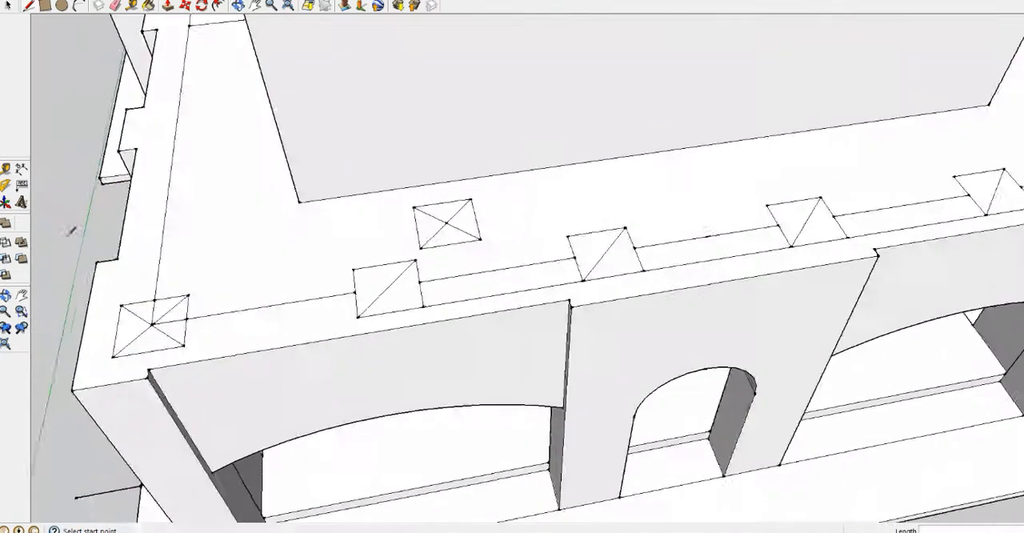
pyautogui.scroll(3, 69, 231)
pyautogui.scroll(-3, 244, 356)
pyautogui.press('space')
pyautogui.click(8, 6)
pyautogui.moveTo(232, 404); pyautogui.dragTo(200, 383)
pyautogui.moveTo(200, 382); pyautogui.dragTo(132, 419, button='middle')
pyautogui.keyDown('shift'); pyautogui.click(391, 336); pyautogui.keyUp('shift')
pyautogui.keyDown('shift'); pyautogui.click(589, 357); pyautogui.keyUp('shift')
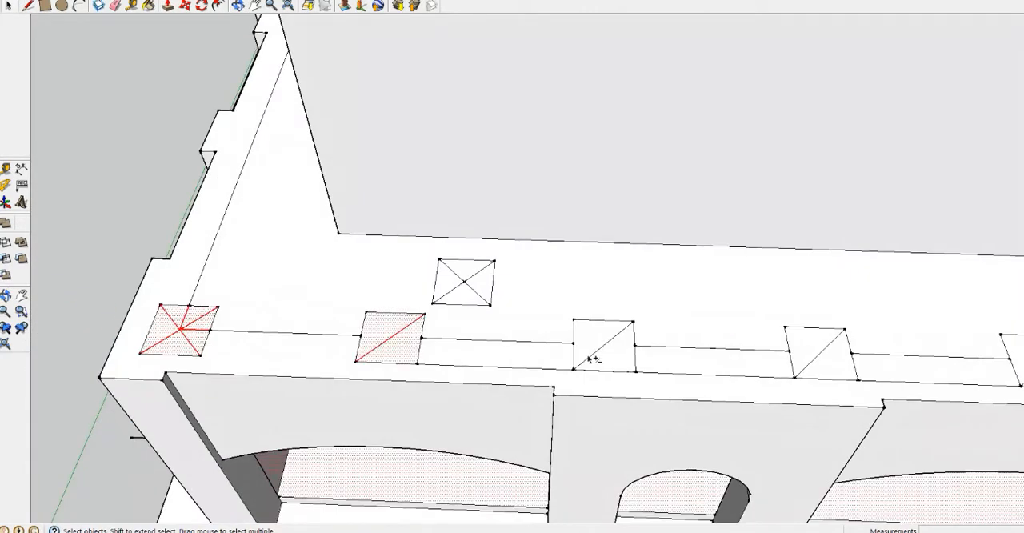
pyautogui.click(404, 348)
pyautogui.keyDown('shift'); pyautogui.click(377, 334); pyautogui.keyUp('shift')
pyautogui.scroll(-2, 160, 332)
pyautogui.keyDown('shift'); pyautogui.click(518, 332); pyautogui.keyUp('shift')
pyautogui.keyDown('shift'); pyautogui.click(542, 352); pyautogui.keyUp('shift')
pyautogui.keyDown('shift'); pyautogui.click(701, 340); pyautogui.keyUp('shift')
pyautogui.keyDown('shift'); pyautogui.click(724, 358); pyautogui.keyUp('shift')
pyautogui.keyDown('shift'); pyautogui.click(883, 346); pyautogui.keyUp('shift')
pyautogui.keyDown('shift'); pyautogui.click(906, 366); pyautogui.keyUp('shift')
pyautogui.scroll(-3, 546, 287)
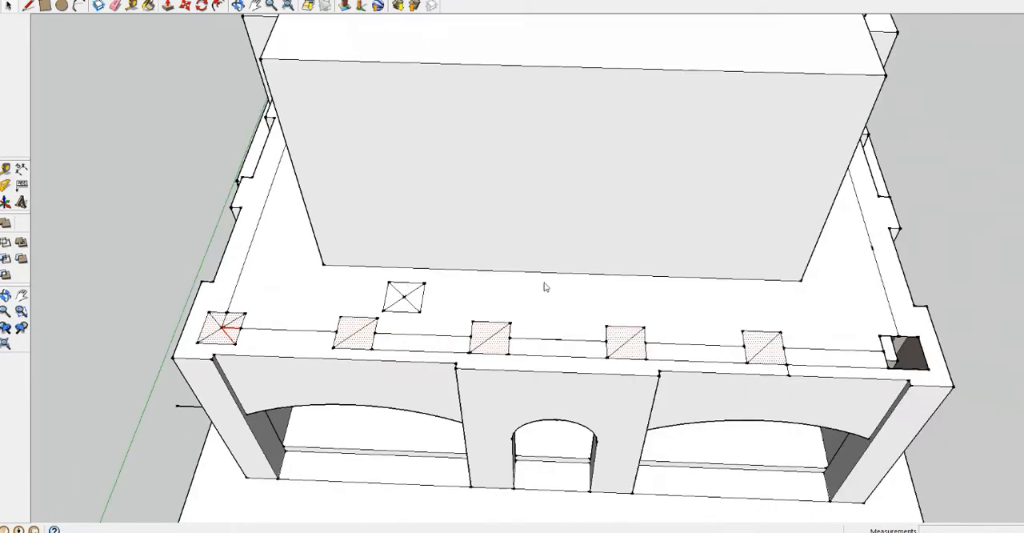
# Extrude the six column-base squares along the front upward by 2' 4 7/8", checking the reference photo of the building
pyautogui.click(168, 5)
pyautogui.click(359, 277)
pyautogui.moveTo(344, 336)
pyautogui.mouseDown(button='middle')
pyautogui.moveTo(352, 280)
pyautogui.moveTo(492, 190)
pyautogui.mouseUp(button='middle')
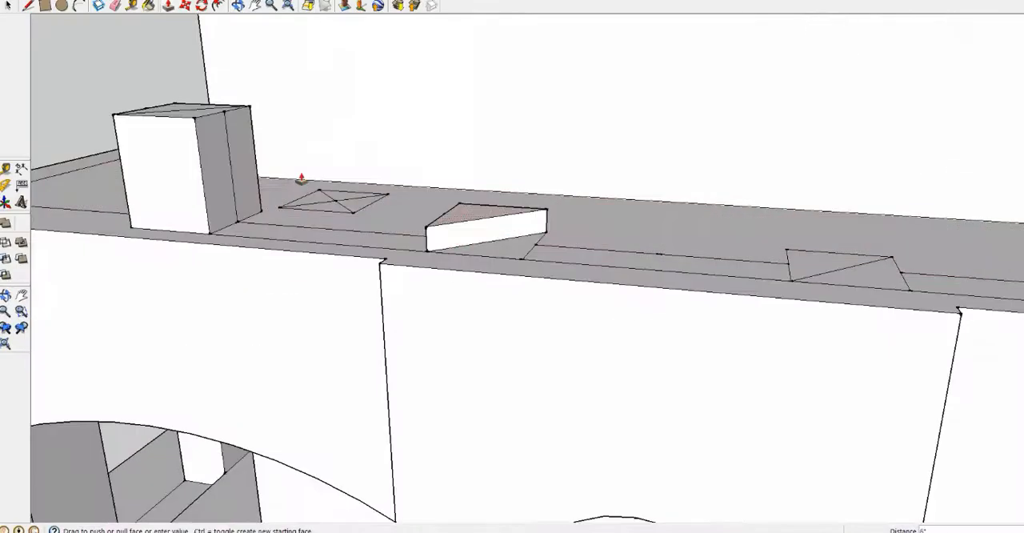
pyautogui.click(297, 176)
pyautogui.doubleClick(713, 366)
pyautogui.doubleClick(936, 365)
pyautogui.scroll(-3, 816, 382)
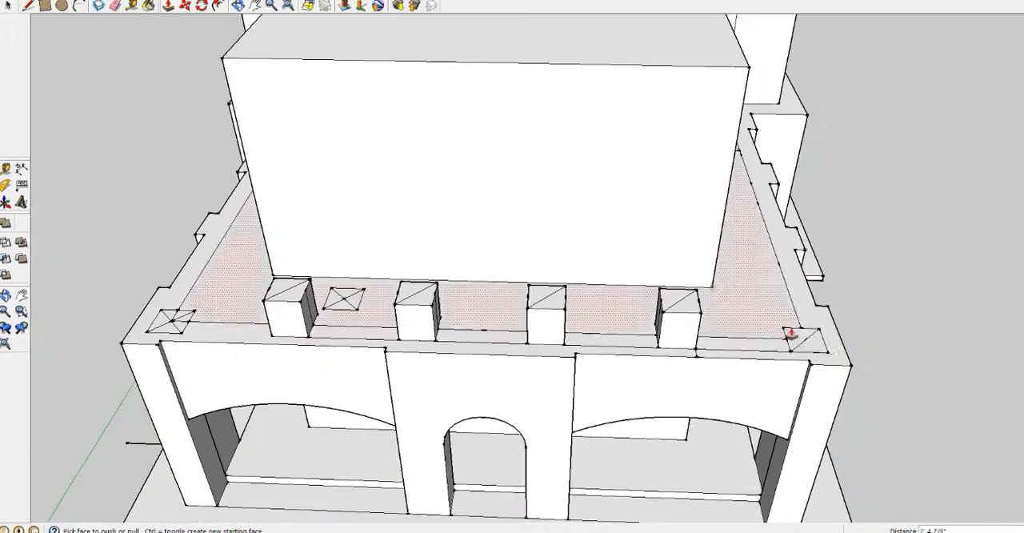
pyautogui.doubleClick(798, 337)
pyautogui.scroll(3, 167, 324)
pyautogui.keyDown('shift'); pyautogui.moveTo(167, 324); pyautogui.dragTo(328, 336, button='middle'); pyautogui.keyUp('shift')
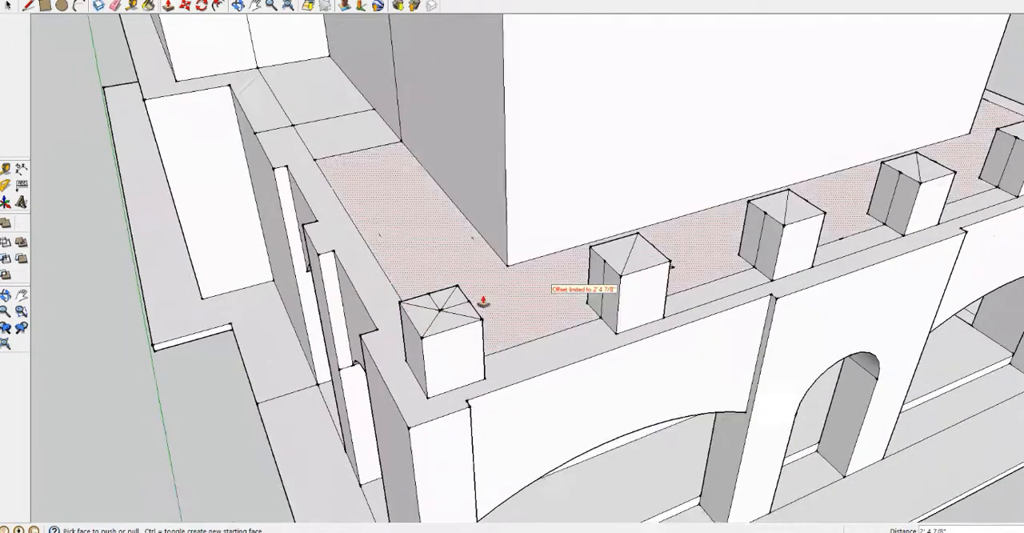
# Try placing a copy of the tapered trial column on the base at the front corner
pyautogui.scroll(5, 485, 370)
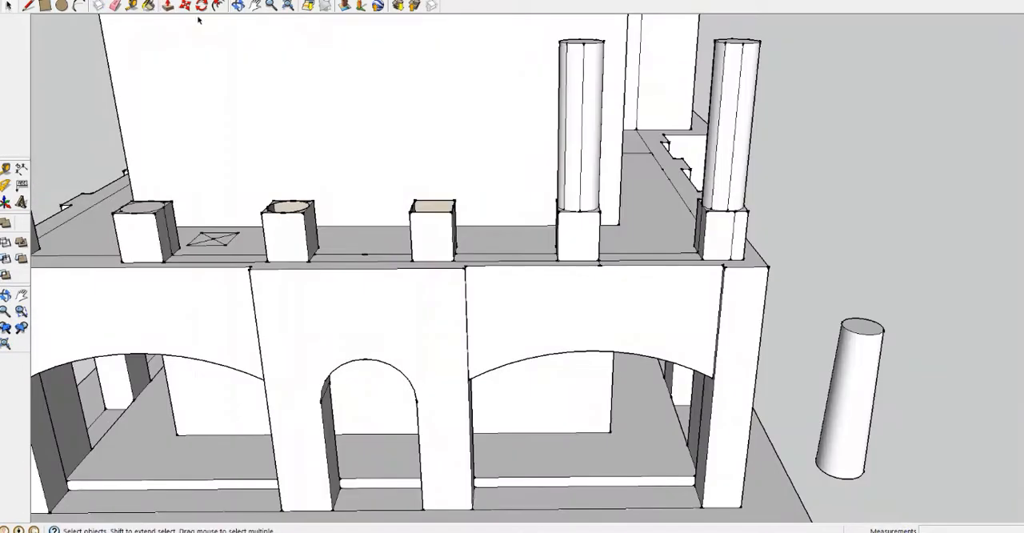
pyautogui.moveTo(804, 304); pyautogui.dragTo(889, 449)
pyautogui.hotkey('ctrl', 'c')
pyautogui.moveTo(889, 449); pyautogui.dragTo(768, 336, button='middle')
pyautogui.hotkey('ctrl', 'v')
pyautogui.scroll(5, 249, 368)
pyautogui.click(248, 369)
pyautogui.moveTo(248, 369); pyautogui.dragTo(602, 272, button='middle')
pyautogui.scroll(-2, 288, 138)
pyautogui.scroll(-3, 232, 141)
pyautogui.scroll(3, 339, 207)
pyautogui.click(308, 189)
pyautogui.click(328, 360)
# Adjust the trial column on the ground by moving its top rim
pyautogui.scroll(-4, 295, 181)
pyautogui.scroll(3, 601, 272)
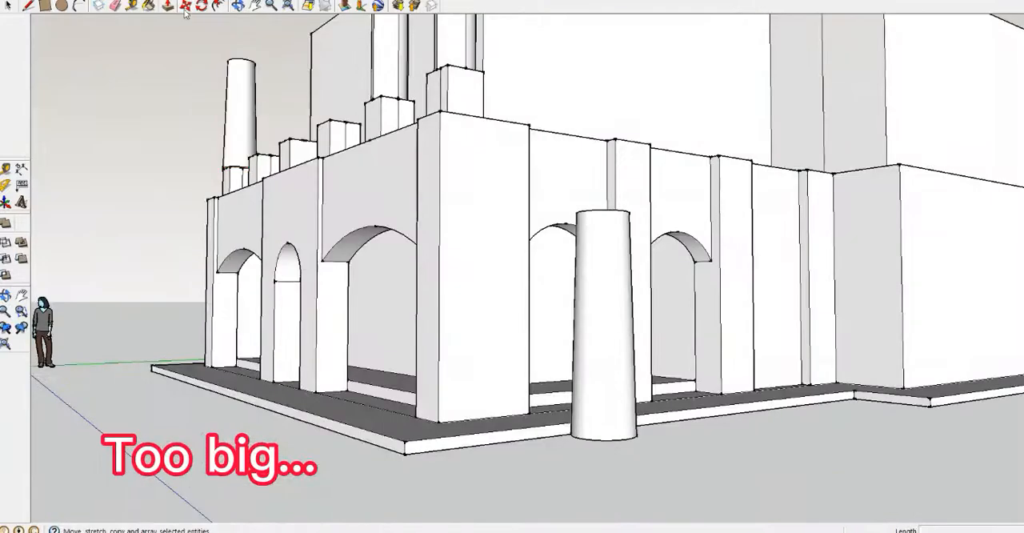
pyautogui.moveTo(802, 414)
pyautogui.mouseDown(button='middle')
pyautogui.moveTo(856, 160)
pyautogui.moveTo(788, 408)
pyautogui.mouseUp(button='middle')
pyautogui.click(841, 291)
pyautogui.click(780, 334)
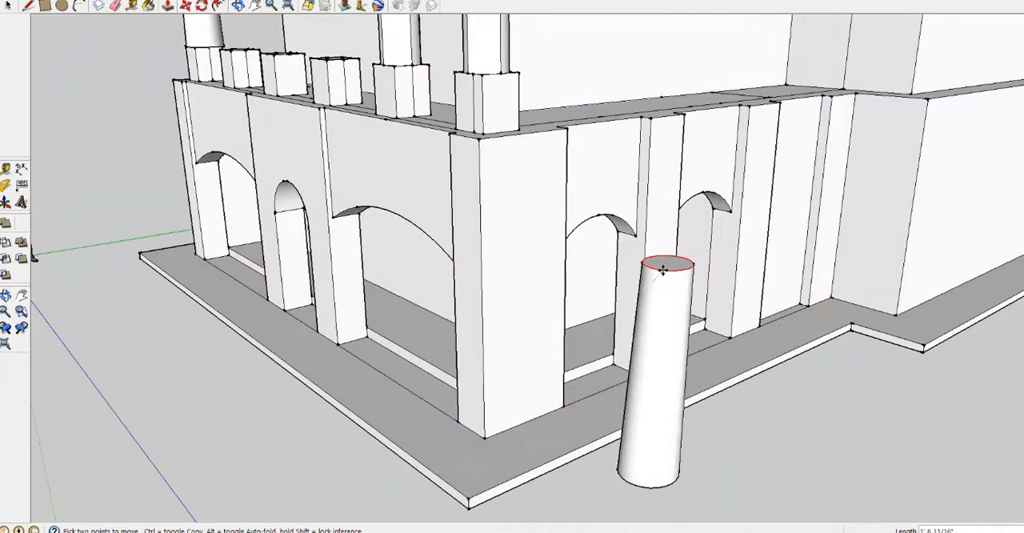
pyautogui.click(655, 294)
# Delete the oversized column from the base at the front corner
pyautogui.moveTo(656, 411); pyautogui.dragTo(142, 214, button='middle')
pyautogui.click(8, 5)
pyautogui.click(70, 94)
pyautogui.press('Delete')
pyautogui.scroll(-3, 71, 100)
pyautogui.scroll(2, 143, 214)
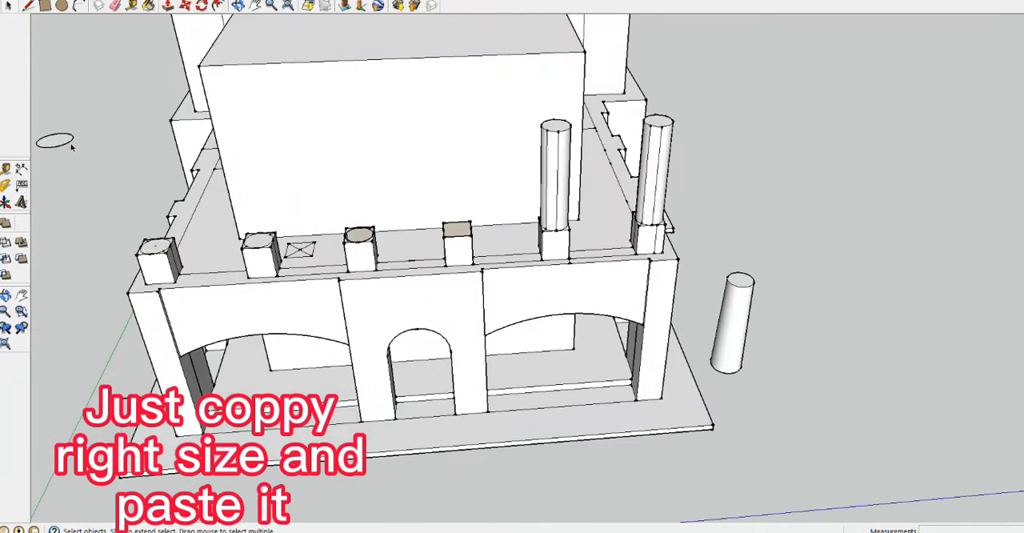
# Copy the correctly sized column circle and paste it on the ground beside the trial column
pyautogui.scroll(5, 131, 272)
pyautogui.doubleClick(214, 177)
pyautogui.hotkey('ctrl', 'c')
pyautogui.scroll(-3, 212, 174)
pyautogui.moveTo(576, 264); pyautogui.dragTo(336, 216, button='middle')
pyautogui.hotkey('ctrl', 'v')
pyautogui.click(647, 299)
pyautogui.scroll(6, 670, 294)
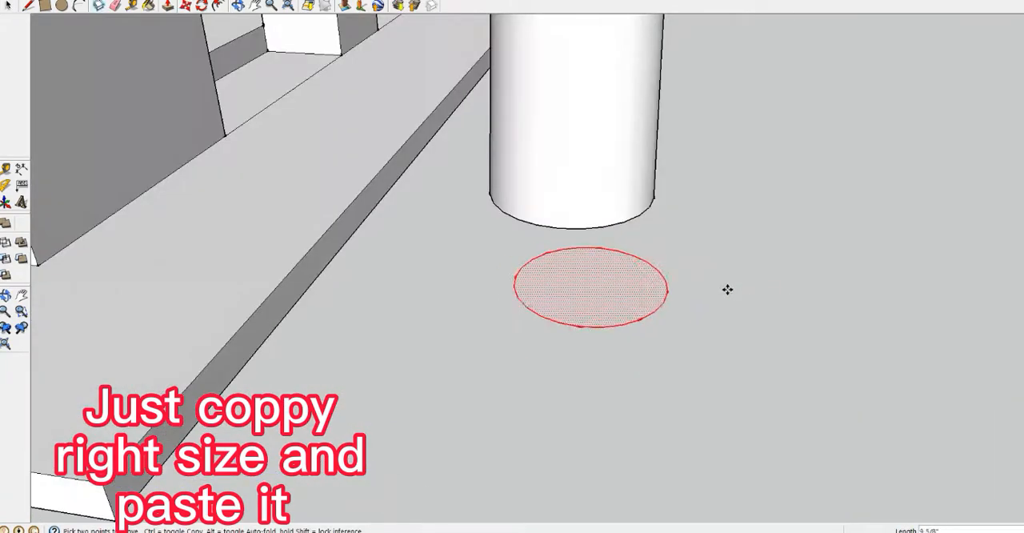
pyautogui.moveTo(727, 289); pyautogui.dragTo(534, 336, button='middle')
# Extrude the pasted circle upward into a cylinder beside the trial column
pyautogui.scroll(-3, 533, 336)
pyautogui.press('c')
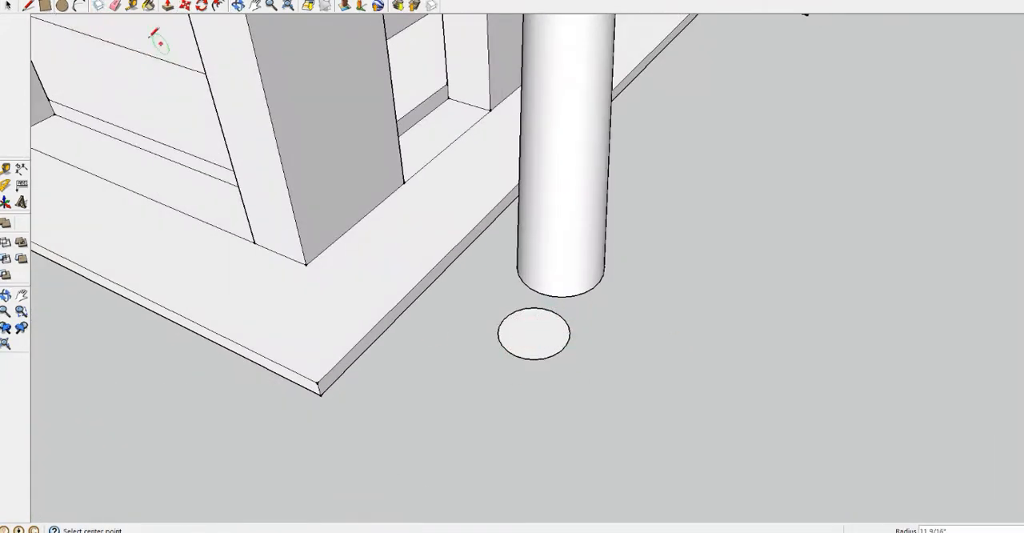
pyautogui.moveTo(630, 354); pyautogui.dragTo(626, 55)
pyautogui.scroll(-2, 627, 160)
pyautogui.scroll(-6, 616, 141)
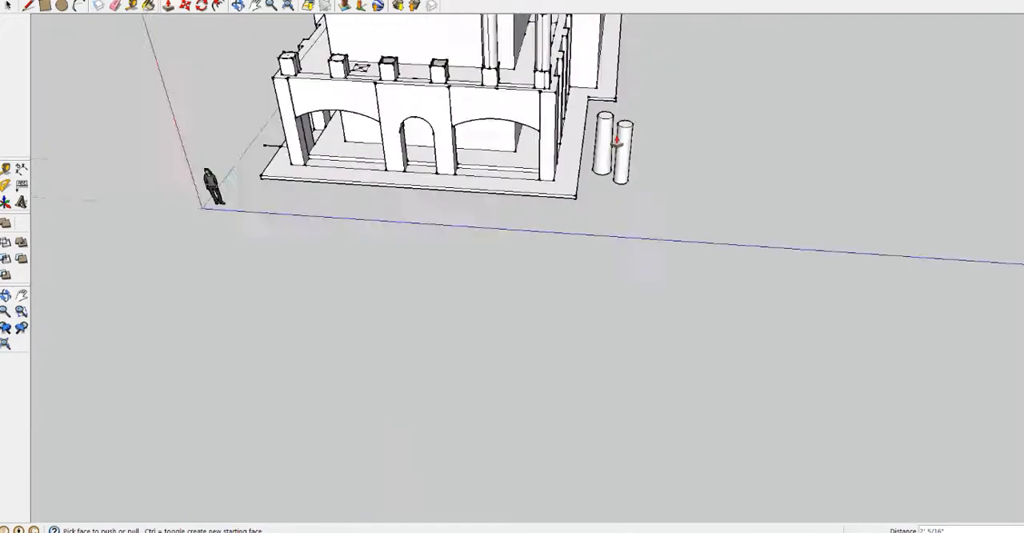
pyautogui.scroll(7, 617, 141)
pyautogui.moveTo(617, 141); pyautogui.dragTo(627, 427, button='middle')
# Taper the new cylinder toward its top and adjust its height by moving the top rim
pyautogui.press('m')
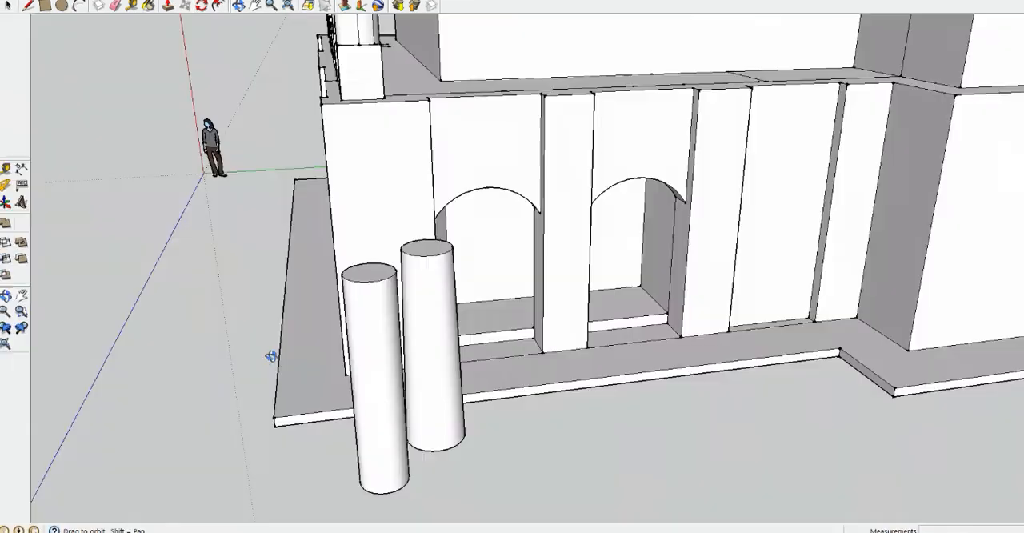
pyautogui.moveTo(272, 355); pyautogui.dragTo(931, 194, button='middle')
pyautogui.scroll(4, 406, 210)
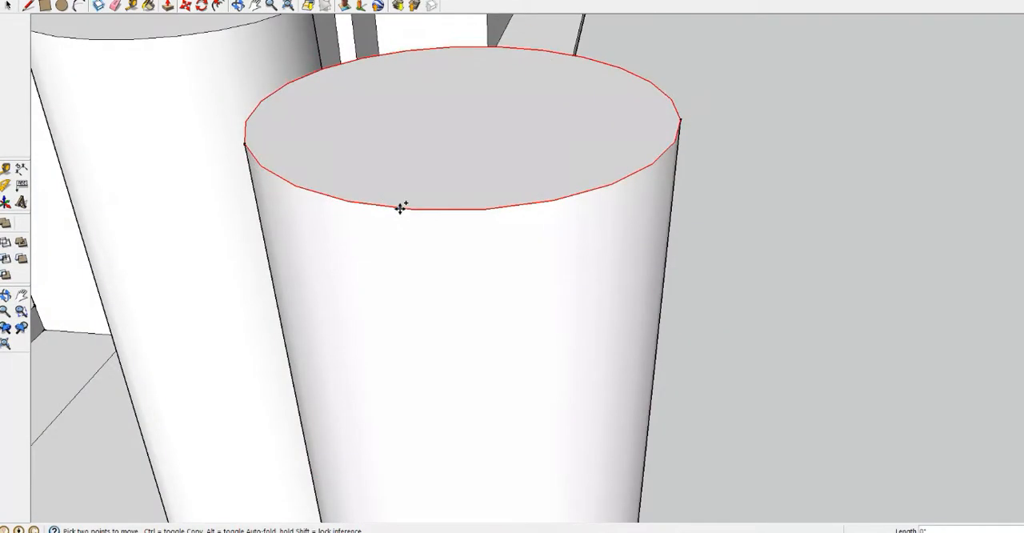
pyautogui.scroll(-8, 421, 217)
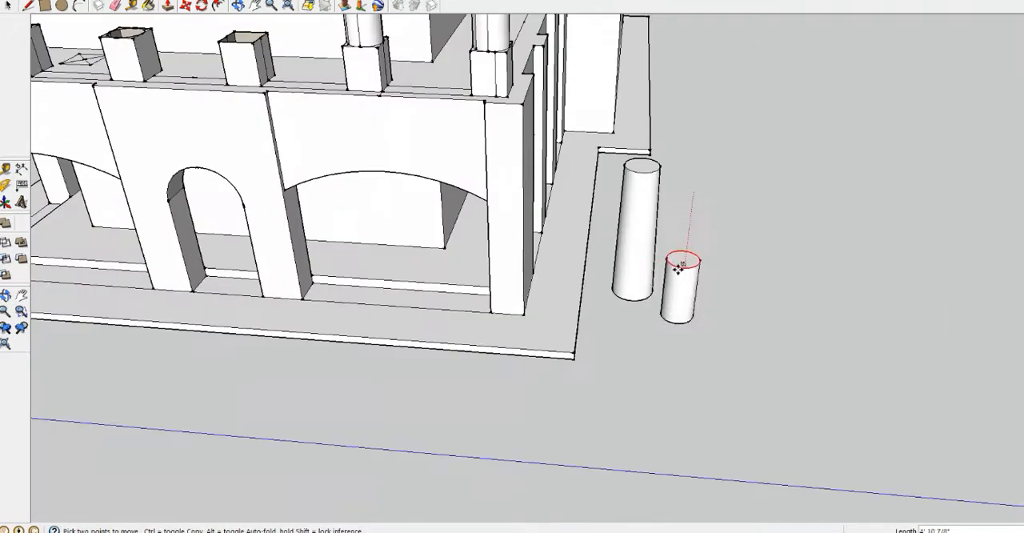
pyautogui.scroll(5, 697, 185)
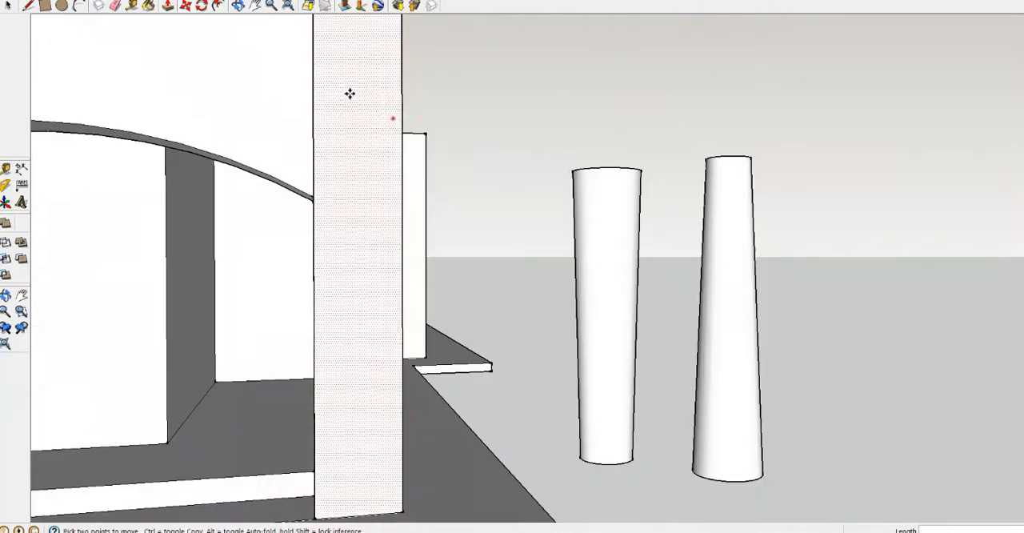
# Turn the tapered column into a component with its axes set at the bottom circle
pyautogui.press('space')
pyautogui.click(727, 319)
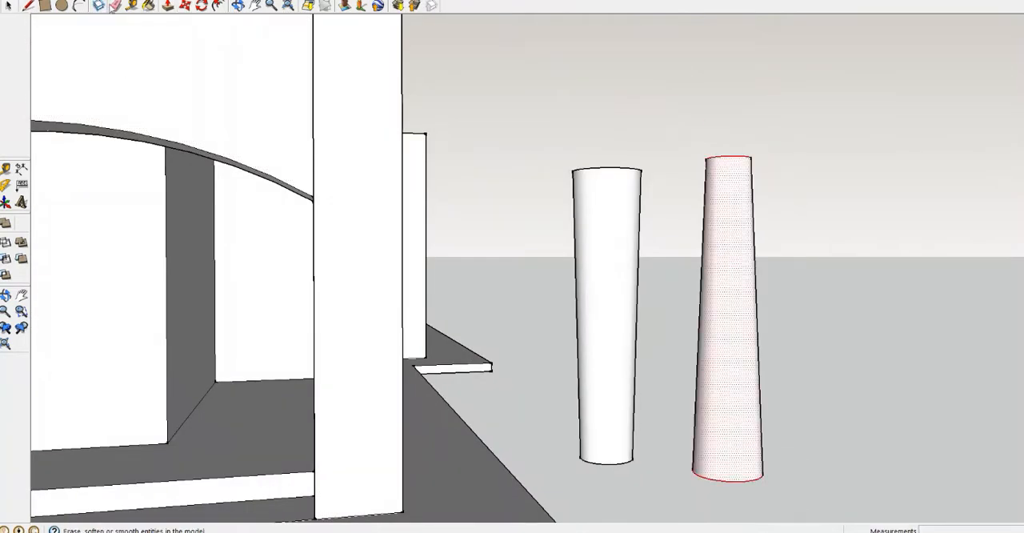
pyautogui.press('g')
pyautogui.click(546, 263)
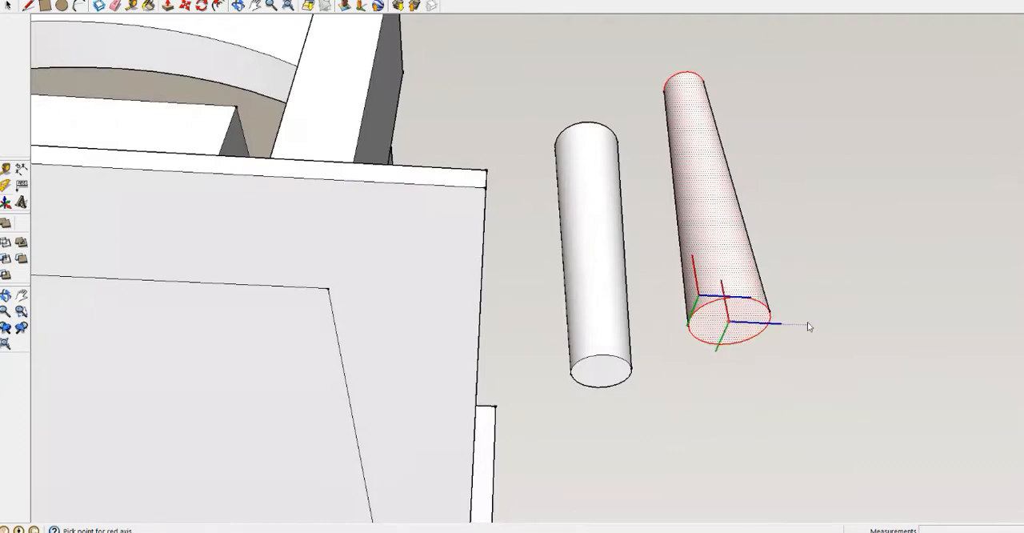
pyautogui.moveTo(807, 326); pyautogui.dragTo(667, 370, button='middle')
pyautogui.scroll(-5, 667, 371)
pyautogui.click(667, 371)
pyautogui.click(569, 325)
# Paste the tapered column component onto the four front bases that have no column
pyautogui.scroll(4, 513, 391)
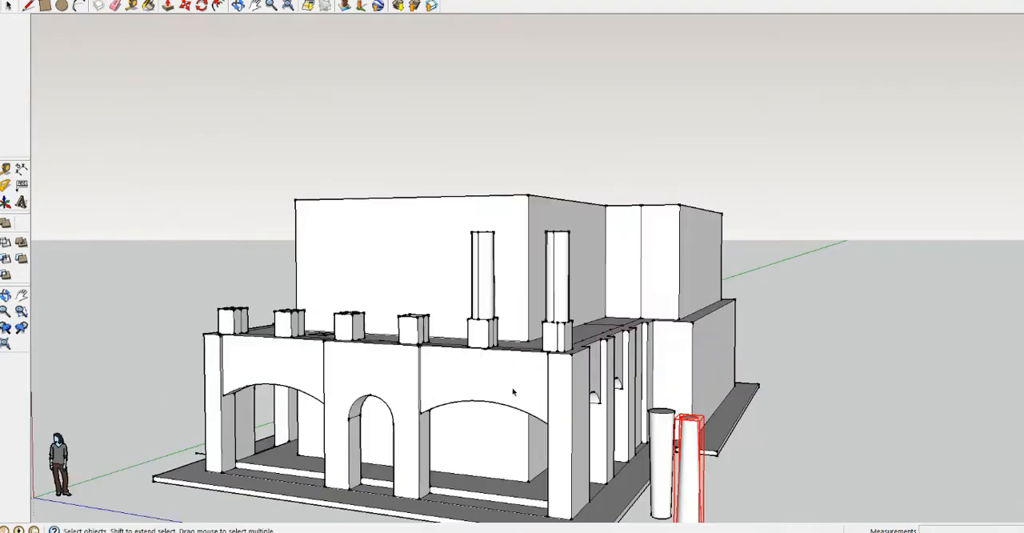
pyautogui.click(218, 310)
pyautogui.moveTo(228, 300); pyautogui.dragTo(285, 326, button='middle')
pyautogui.scroll(4, 285, 327)
pyautogui.hotkey('ctrl', 'v')
pyautogui.click(208, 355)
pyautogui.hotkey('ctrl', 'v')
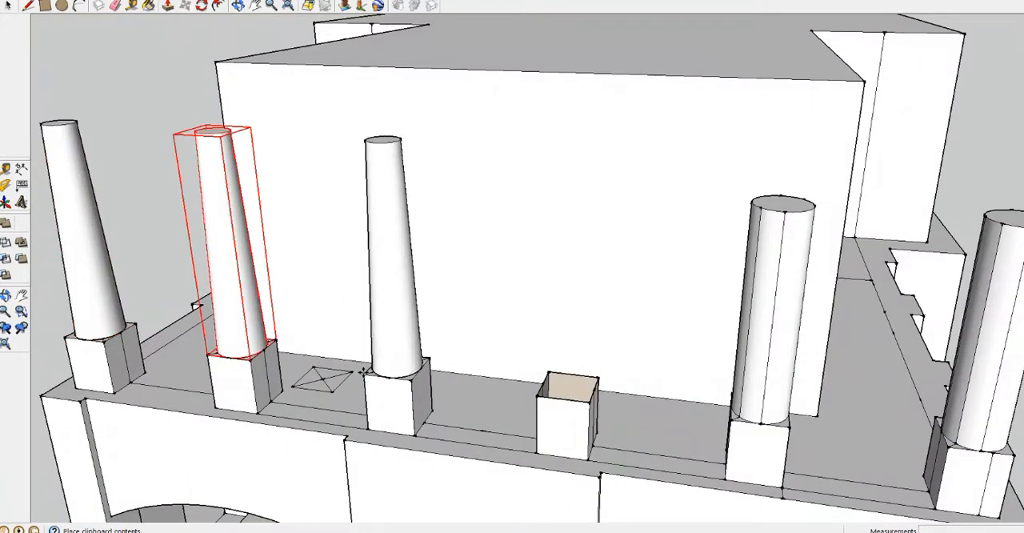
pyautogui.click(537, 396)
pyautogui.moveTo(536, 395); pyautogui.dragTo(794, 393, button='middle')
# Delete the straight cylinders standing on the last two front bases
pyautogui.scroll(1, 824, 295)
pyautogui.press('space')
pyautogui.click(824, 295)
pyautogui.press('Delete')
pyautogui.moveTo(825, 295); pyautogui.dragTo(912, 312, button='middle')
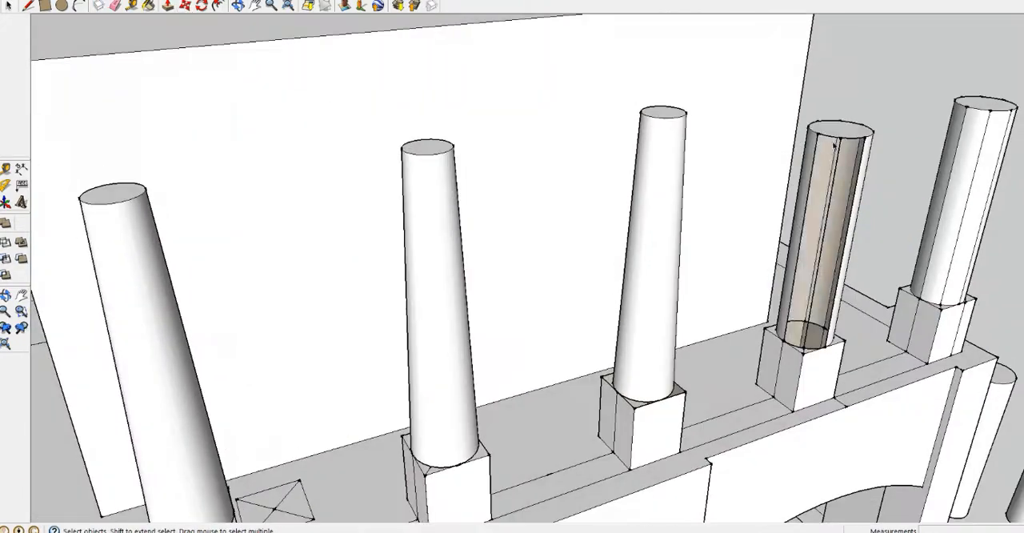
pyautogui.click(833, 145)
pyautogui.press('Delete')
# Paste the tapered column component onto the two cleared front bases
pyautogui.moveTo(870, 141); pyautogui.dragTo(725, 233, button='middle')
pyautogui.hotkey('ctrl', 'v')
pyautogui.click(733, 385)
pyautogui.hotkey('ctrl', 'v')
pyautogui.click(884, 387)
# Copy a tapered column together with its base and paste it on the balcony's side edge above the pier
pyautogui.moveTo(884, 387); pyautogui.dragTo(213, 224, button='middle')
pyautogui.scroll(7, 213, 232)
pyautogui.press('space')
pyautogui.moveTo(269, 281); pyautogui.dragTo(144, 267, button='middle')
pyautogui.scroll(-7, 144, 266)
pyautogui.scroll(5, 68, 196)
pyautogui.click(295, 192)
pyautogui.moveTo(204, 280); pyautogui.dragTo(196, 244, button='middle')
pyautogui.scroll(5, 277, 329)
pyautogui.moveTo(277, 329); pyautogui.dragTo(735, 375, button='middle')
pyautogui.hotkey('ctrl', 'v')
pyautogui.click(392, 399)
pyautogui.moveTo(393, 399); pyautogui.dragTo(587, 415, button='middle')
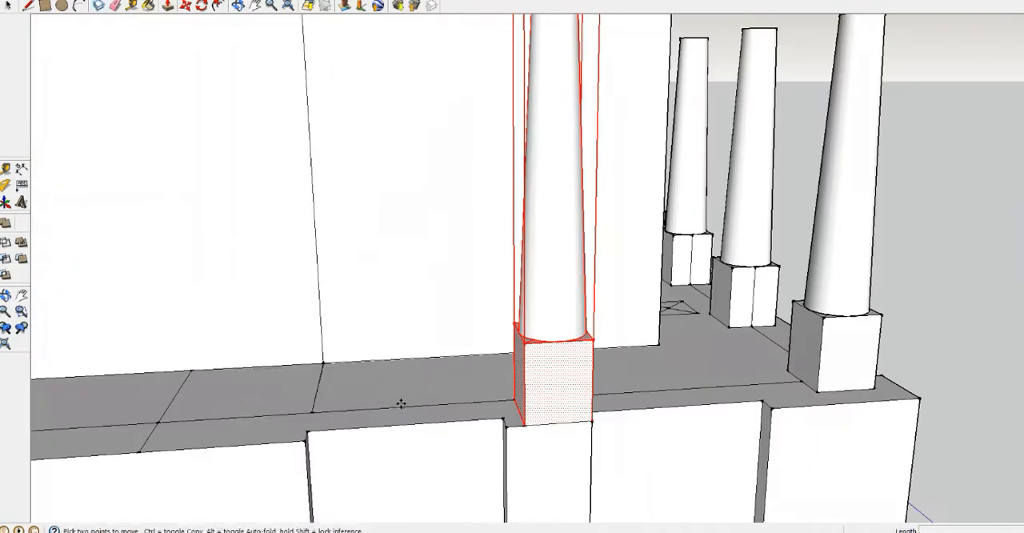
# Paste the tapered column with its base onto the remaining piers along the balcony's side edges
pyautogui.hotkey('ctrl', 'v')
pyautogui.click(306, 429)
pyautogui.scroll(-8, 306, 424)
pyautogui.moveTo(552, 352); pyautogui.dragTo(160, 376, button='middle')
pyautogui.click(596, 327)
pyautogui.moveTo(596, 328); pyautogui.dragTo(560, 308, button='middle')
pyautogui.hotkey('ctrl', 'v')
pyautogui.scroll(5, 676, 322)
pyautogui.click(676, 322)
pyautogui.scroll(-8, 419, 398)
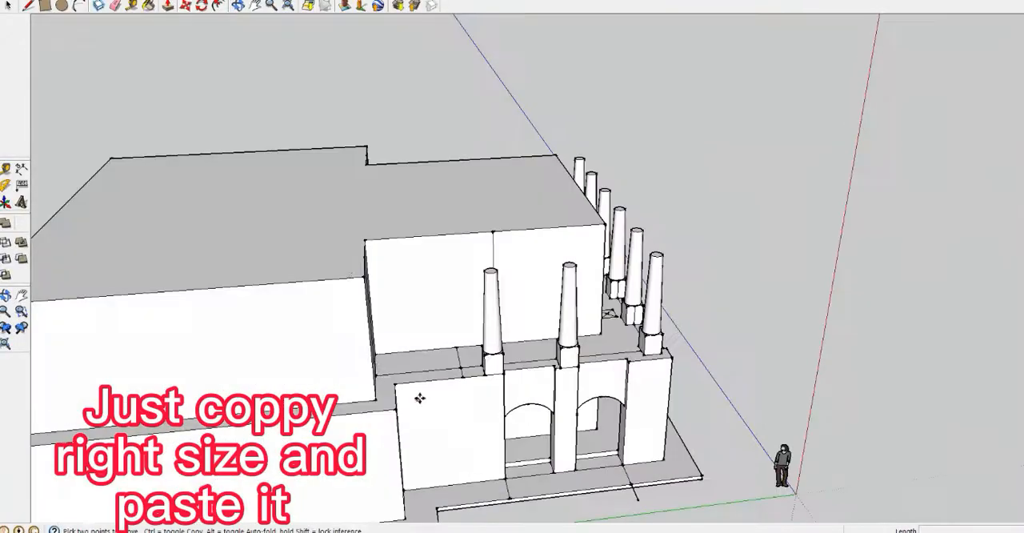
# Paste another column with its base on the balcony's front edge directly beside the corner column
pyautogui.click(415, 384)
pyautogui.moveTo(414, 384); pyautogui.dragTo(325, 327, button='middle')
pyautogui.hotkey('ctrl', 'v')
pyautogui.scroll(5, 582, 375)
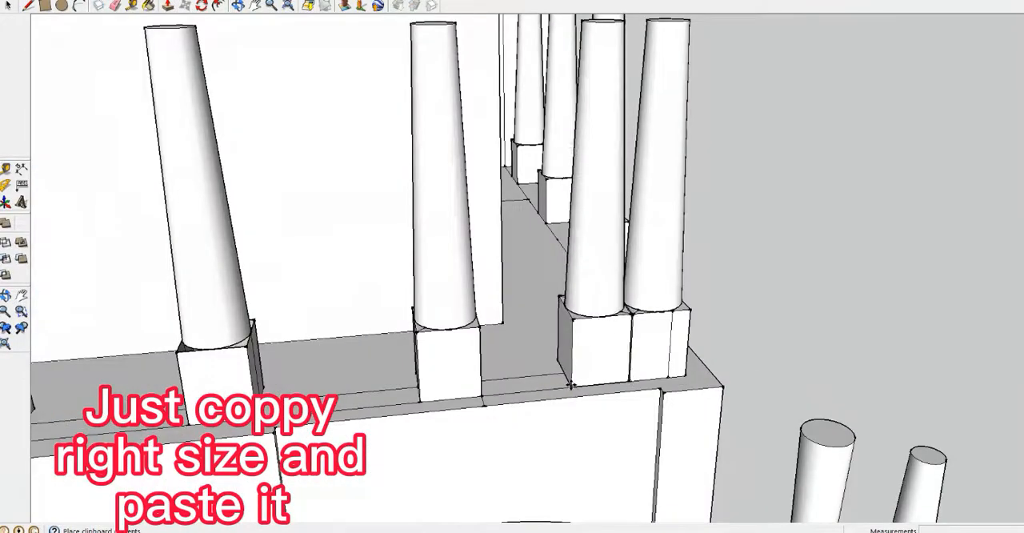
pyautogui.scroll(5, 574, 313)
pyautogui.scroll(-4, 573, 309)
pyautogui.click(574, 308)
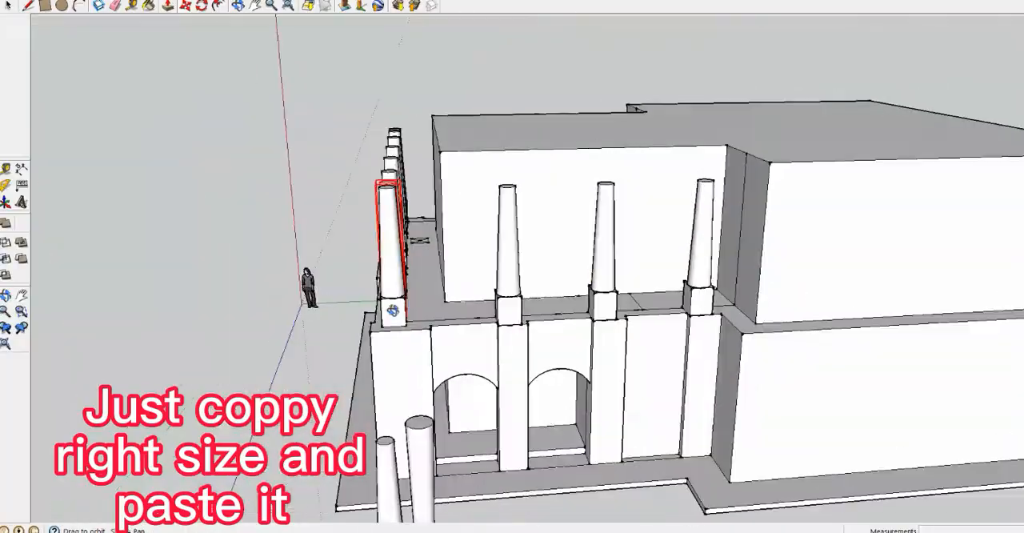
# Paste further columns with bases beside the corner columns so that both front corners are grouped
pyautogui.hotkey('ctrl', 'v')
pyautogui.scroll(5, 393, 311)
pyautogui.click(379, 315)
pyautogui.scroll(-5, 379, 315)
pyautogui.moveTo(379, 315); pyautogui.dragTo(720, 336, button='middle')
pyautogui.hotkey('ctrl', 'v')
pyautogui.scroll(6, 592, 340)
pyautogui.click(440, 347)
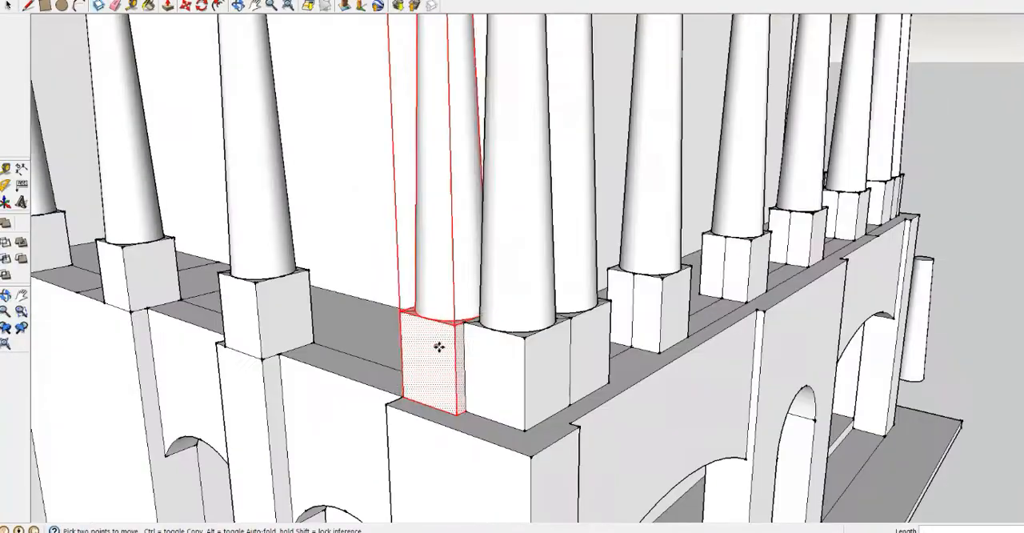
pyautogui.click(439, 324)
pyautogui.scroll(5, 494, 345)
pyautogui.scroll(-8, 457, 336)
pyautogui.moveTo(456, 336); pyautogui.dragTo(528, 160, button='middle')
pyautogui.scroll(7, 705, 376)
pyautogui.scroll(-8, 706, 376)
# Draw the overhanging roof outline at column-top level around the upper storey, following the stepped plan
pyautogui.click(8, 6)
pyautogui.moveTo(512, 240); pyautogui.dragTo(432, 320, button='middle')
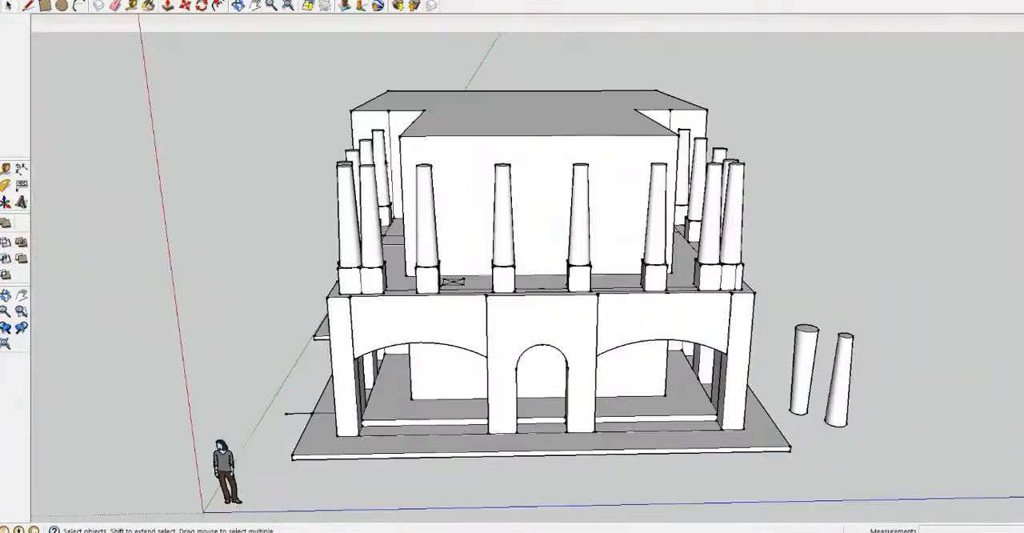
pyautogui.moveTo(336, 183); pyautogui.dragTo(462, 287, button='middle')
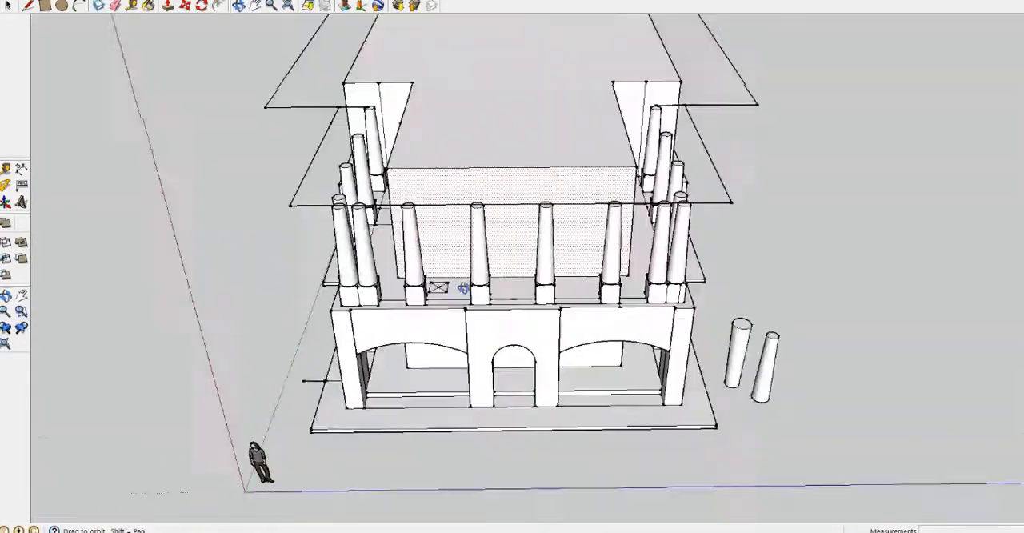
pyautogui.moveTo(692, 99); pyautogui.dragTo(366, 73, button='middle')
pyautogui.scroll(5, 365, 73)
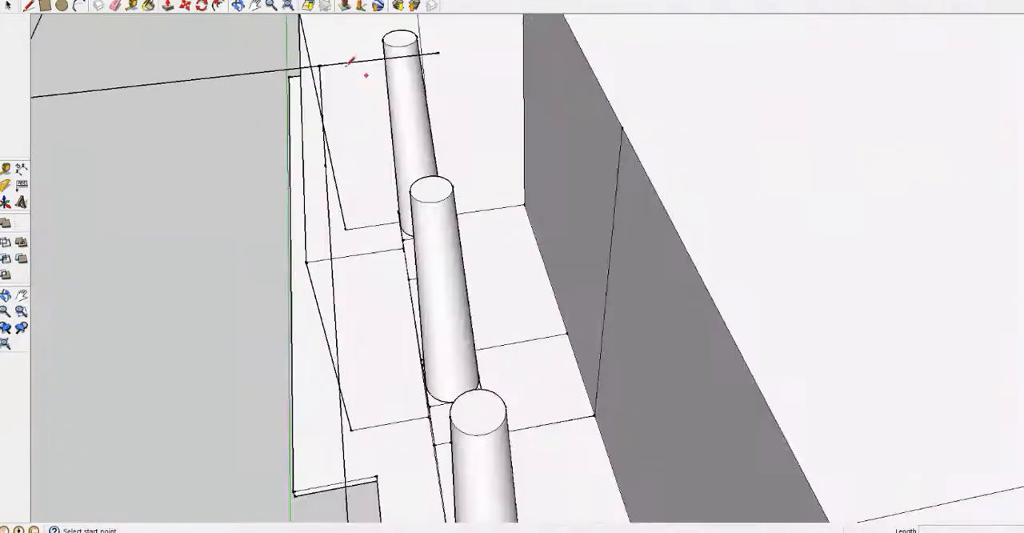
pyautogui.scroll(-2, 361, 189)
pyautogui.press('space')
pyautogui.scroll(-5, 434, 73)
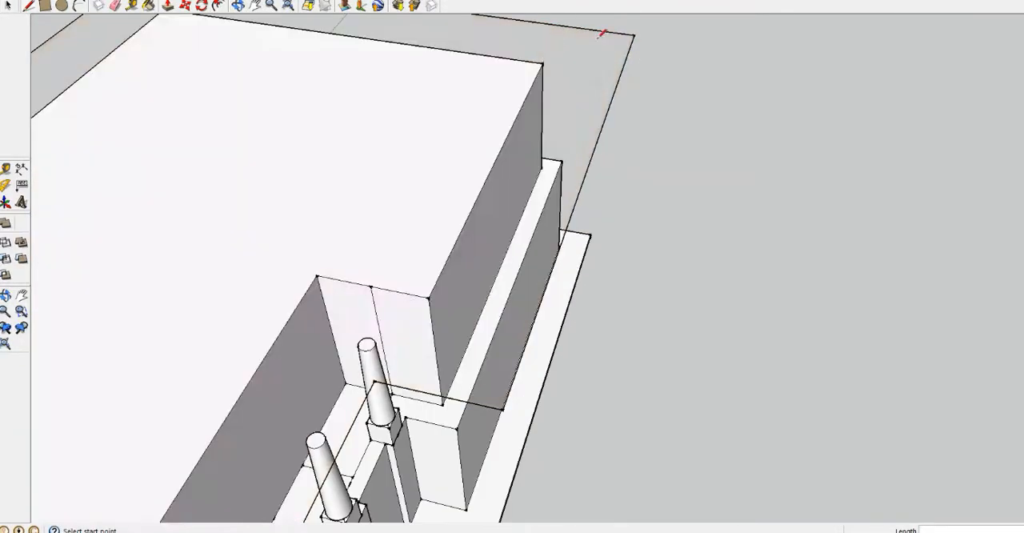
pyautogui.click(634, 35)
pyautogui.scroll(-10, 612, 46)
# Extrude the roof outline into a thick slab resting on the columns
pyautogui.press('p')
pyautogui.scroll(5, 393, 313)
pyautogui.click(217, 240)
pyautogui.moveTo(217, 239); pyautogui.dragTo(344, 232, button='middle')
pyautogui.scroll(-8, 344, 232)
pyautogui.scroll(10, 296, 176)
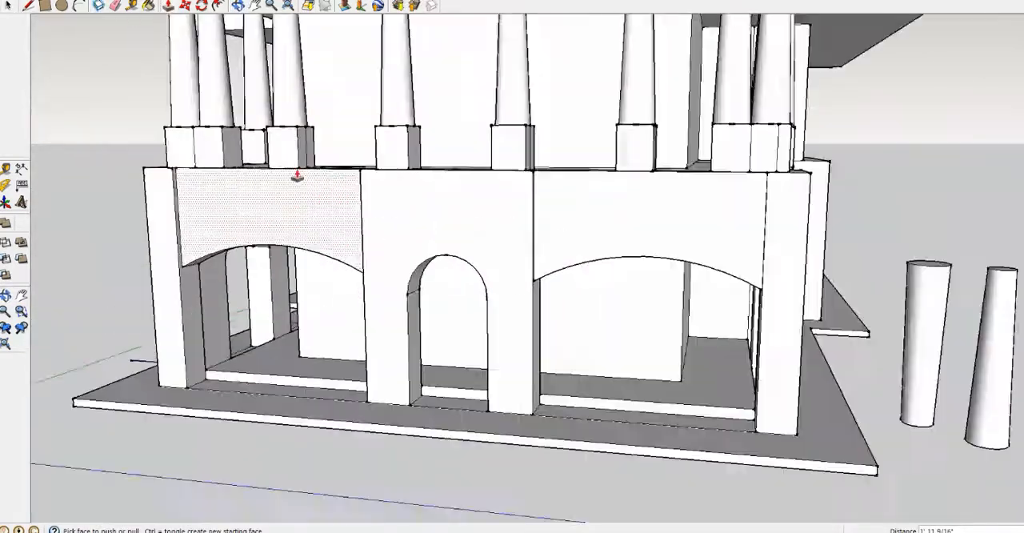
# Extrude a low parapet wall between two neighbouring column bases on the front edge
pyautogui.moveTo(297, 176); pyautogui.dragTo(344, 272, button='middle')
pyautogui.scroll(5, 448, 240)
pyautogui.click(496, 268)
pyautogui.click(605, 200)
pyautogui.click(582, 288)
pyautogui.moveTo(606, 200); pyautogui.dragTo(440, 281, button='middle')
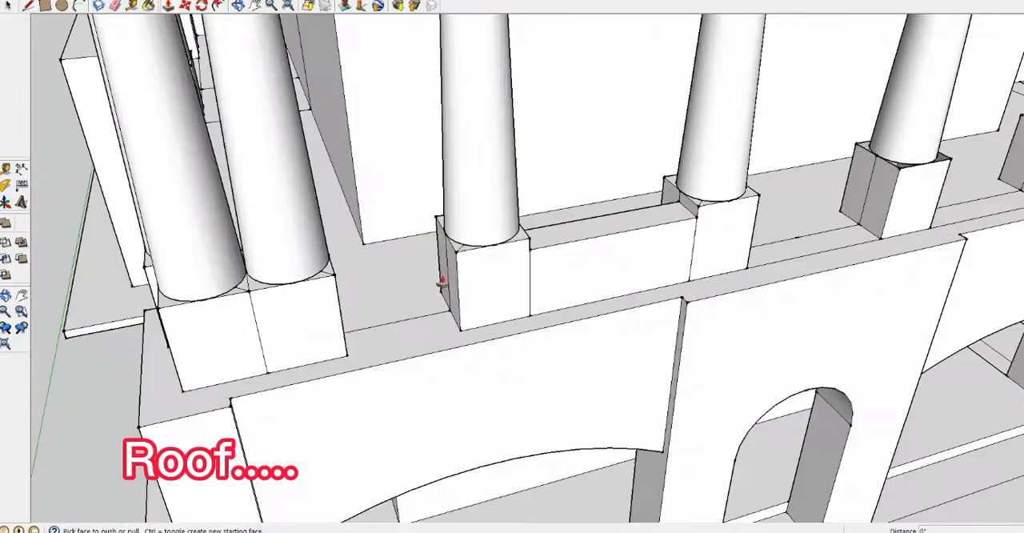
pyautogui.moveTo(416, 340); pyautogui.dragTo(320, 360, button='middle')
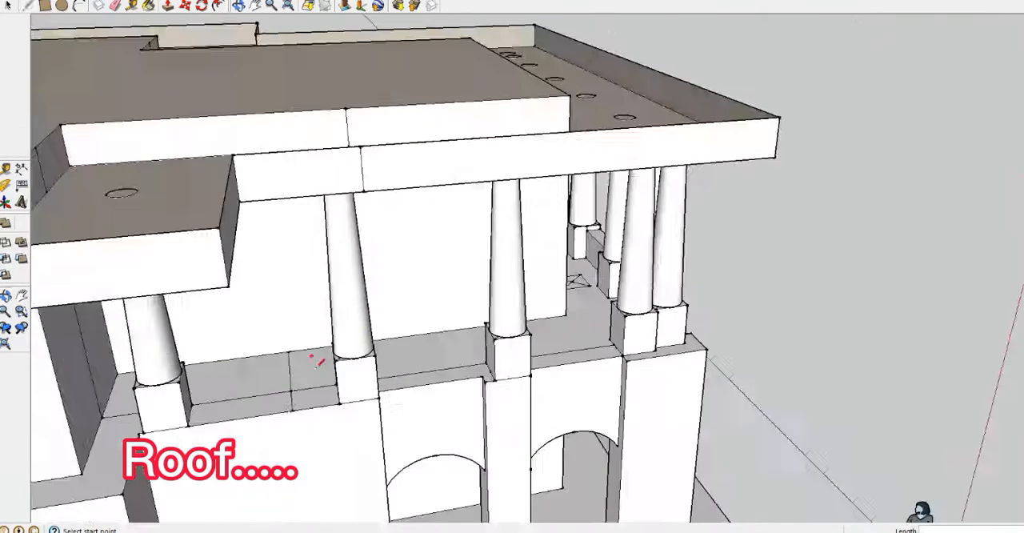
# Draw lines along the balcony's side edge between the column bases and extrude the strips into low parapet walls
pyautogui.scroll(5, 320, 359)
pyautogui.click(432, 391)
pyautogui.click(97, 448)
pyautogui.scroll(-2, 352, 382)
pyautogui.press('space')
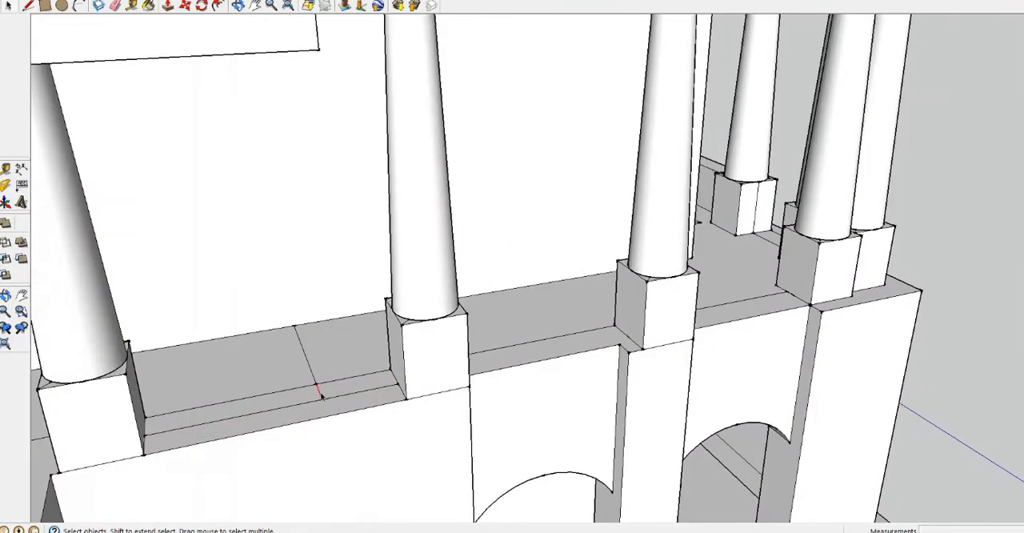
pyautogui.scroll(-3, 318, 391)
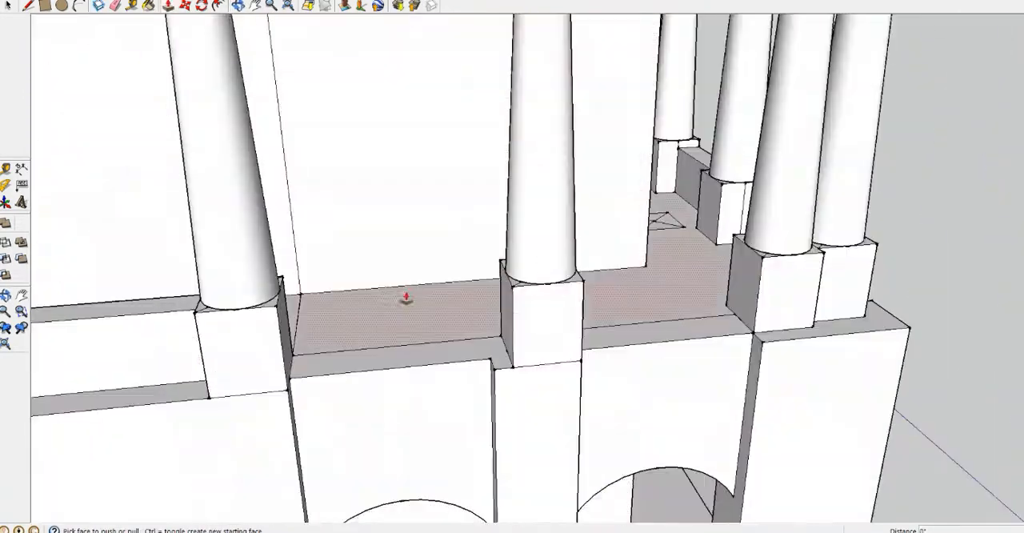
pyautogui.press('l')
pyautogui.press('p')
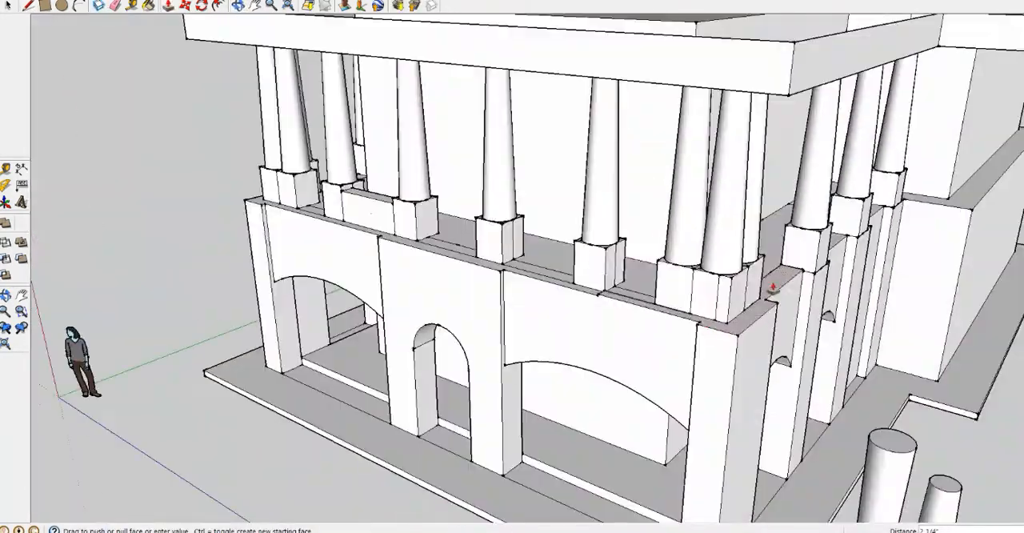
# Draw the upper front edges of the parapet between the front column bases, level with the finished section
pyautogui.press('l')
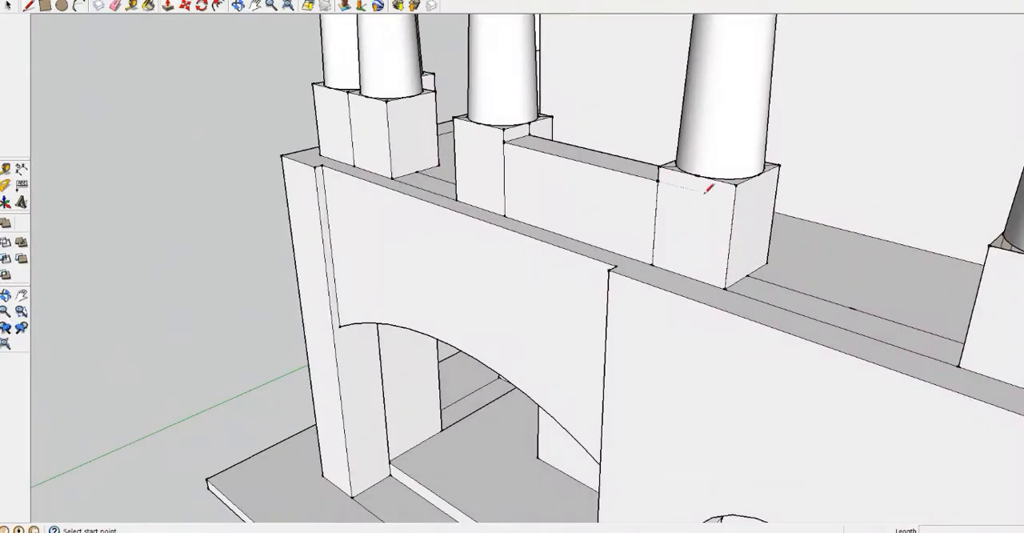
pyautogui.click(637, 237)
pyautogui.click(917, 320)
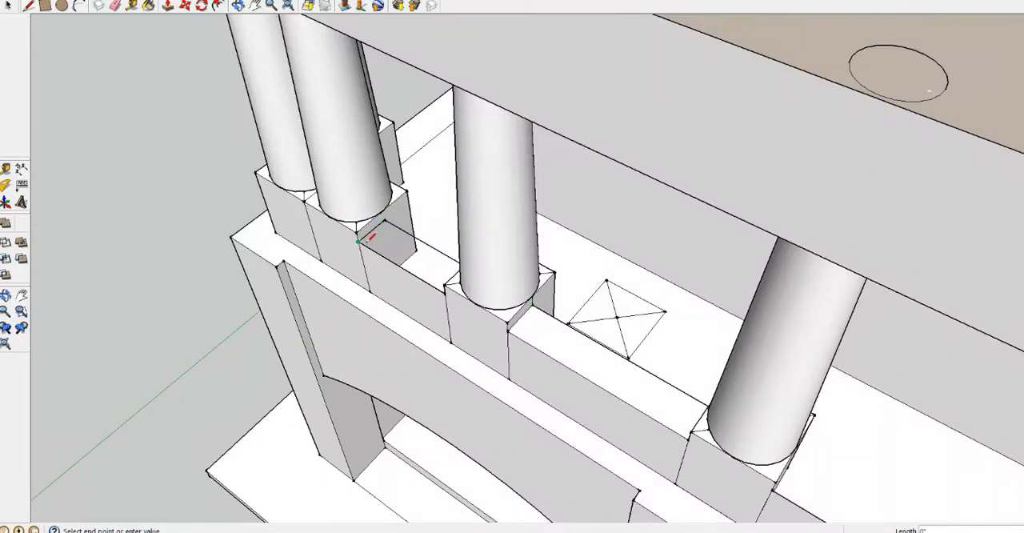
pyautogui.moveTo(358, 241); pyautogui.dragTo(695, 171, button='middle')
pyautogui.scroll(5, 695, 171)
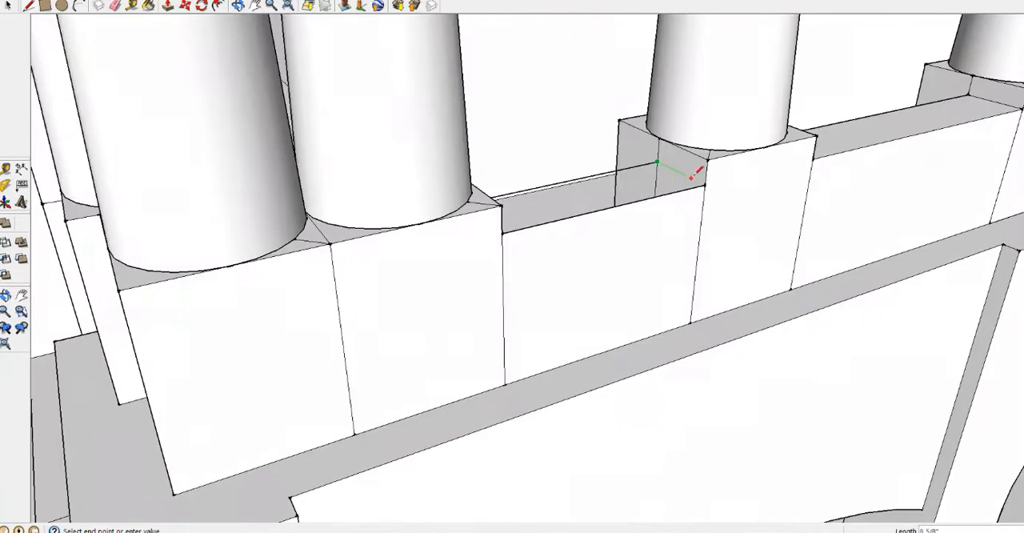
# Draw the cross edges and rear edges that close the parapet tops in the first open front bays
pyautogui.click(695, 171)
pyautogui.scroll(-4, 816, 208)
pyautogui.click(548, 222)
pyautogui.scroll(-4, 834, 207)
pyautogui.moveTo(833, 209); pyautogui.dragTo(836, 274, button='middle')
pyautogui.scroll(5, 836, 274)
pyautogui.click(829, 264)
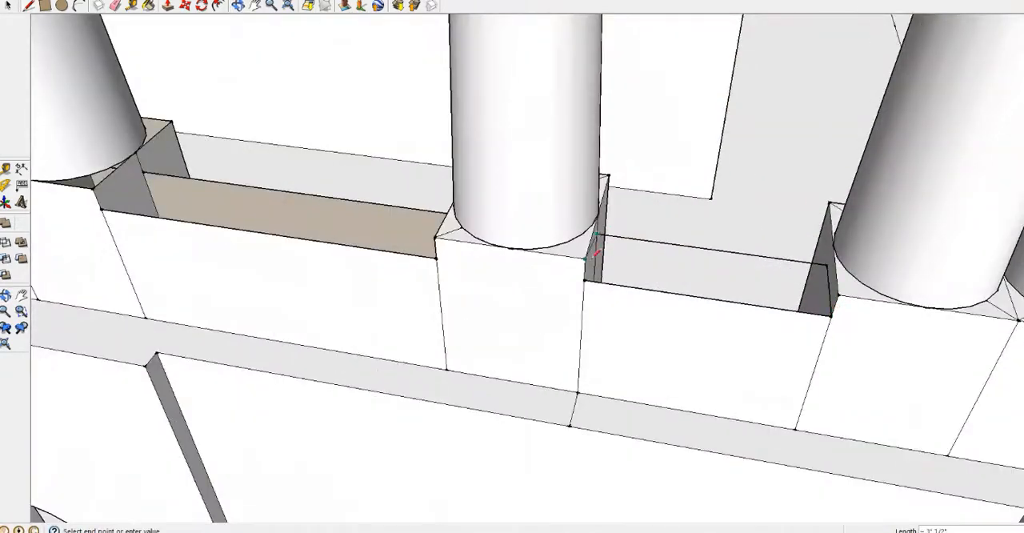
pyautogui.click(595, 245)
pyautogui.moveTo(596, 245); pyautogui.dragTo(664, 230, button='middle')
pyautogui.click(505, 228)
pyautogui.click(488, 275)
# Close the parapet tops in the remaining front bays with edges between the column bases
pyautogui.moveTo(538, 256); pyautogui.dragTo(658, 240, button='middle')
pyautogui.click(648, 243)
pyautogui.click(551, 217)
pyautogui.moveTo(551, 217); pyautogui.dragTo(91, 170, button='middle')
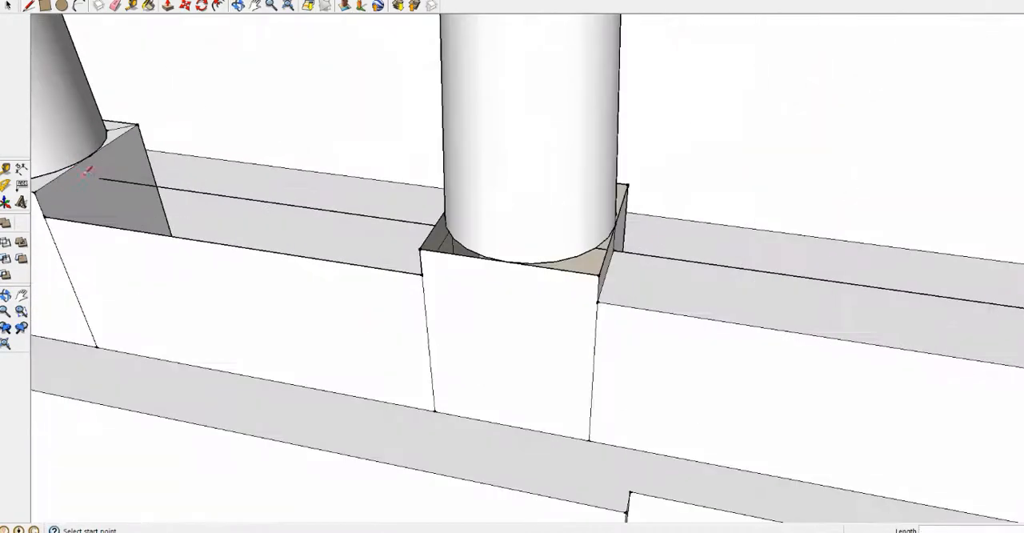
pyautogui.scroll(-4, 48, 212)
pyautogui.moveTo(48, 212); pyautogui.dragTo(101, 205, button='middle')
pyautogui.scroll(5, 422, 227)
pyautogui.click(422, 227)
pyautogui.scroll(-10, 506, 222)
# Check the roof shape in the reference photo and cover the recessed roof slab with a flat top face
pyautogui.moveTo(788, 229); pyautogui.dragTo(584, 167, button='middle')
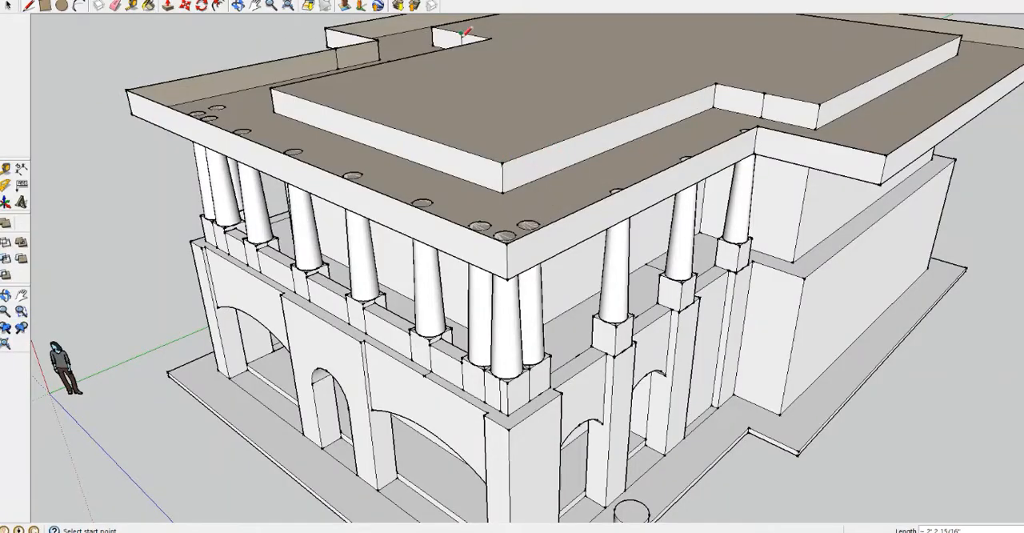
pyautogui.moveTo(467, 33); pyautogui.dragTo(340, 122, button='middle')
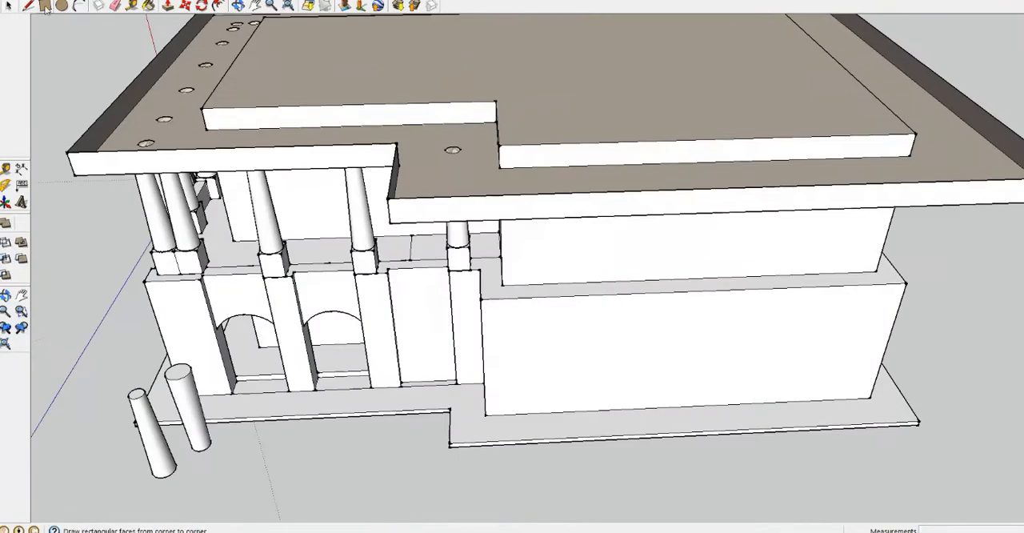
pyautogui.click(109, 109)
pyautogui.moveTo(78, 146); pyautogui.dragTo(525, 212, button='middle')
pyautogui.click(526, 253)
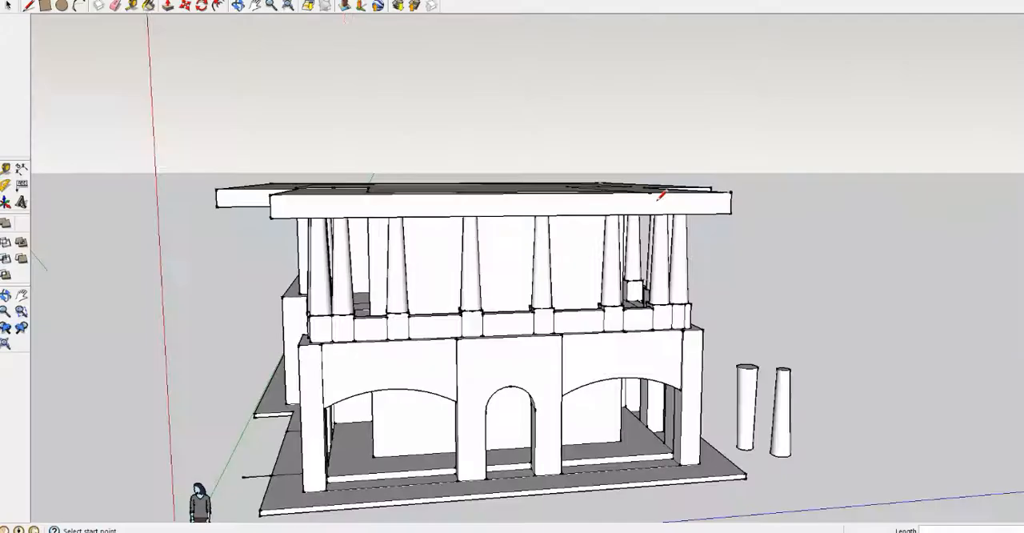
# Draw a front gable with a vertical line at the front roof edge's midpoint and sloping edges to both corners
pyautogui.moveTo(528, 264)
pyautogui.mouseDown(button='middle')
pyautogui.moveTo(512, 167)
pyautogui.moveTo(575, 334)
pyautogui.mouseUp(button='middle')
pyautogui.scroll(4, 636, 324)
pyautogui.click(665, 188)
pyautogui.click(28, 5)
pyautogui.scroll(-3, 424, 204)
pyautogui.click(418, 197)
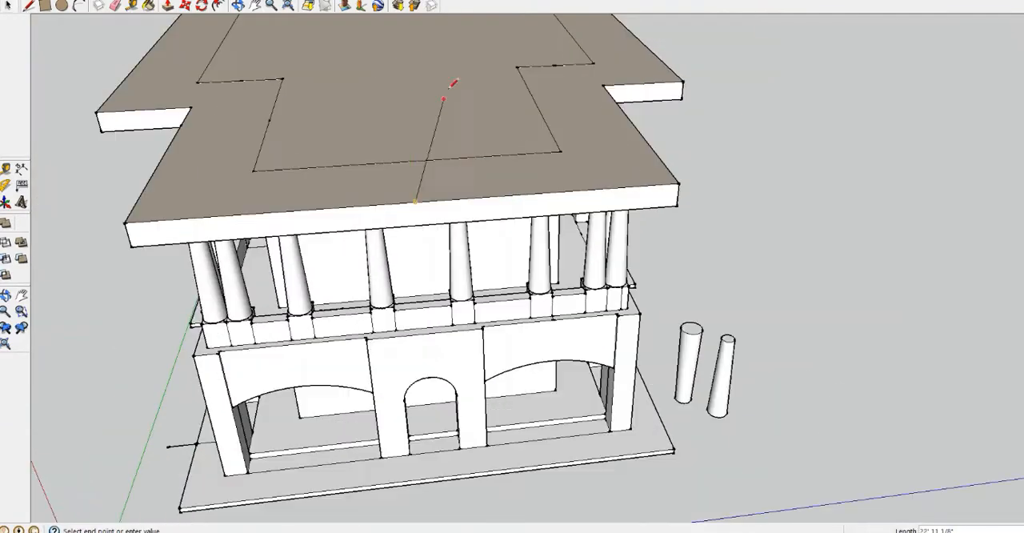
pyautogui.moveTo(453, 192); pyautogui.dragTo(431, 88, button='middle')
pyautogui.click(441, 15)
pyautogui.click(152, 144)
pyautogui.moveTo(320, 160); pyautogui.dragTo(248, 192, button='middle')
pyautogui.click(392, 32)
pyautogui.click(663, 156)
pyautogui.moveTo(663, 156); pyautogui.dragTo(451, 46, button='middle')
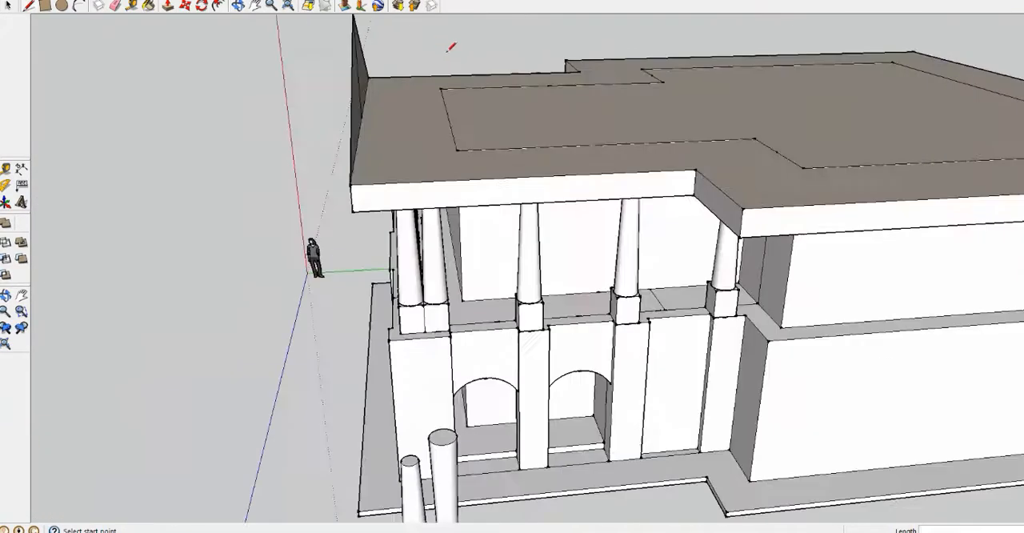
# Extend the front wing's side edges across the roof slab to its back edge
pyautogui.moveTo(528, 96); pyautogui.dragTo(432, 120, button='middle')
pyautogui.click(539, 194)
pyautogui.scroll(-3, 713, 204)
pyautogui.click(1010, 238)
pyautogui.moveTo(960, 240); pyautogui.dragTo(680, 264, button='middle')
pyautogui.click(727, 163)
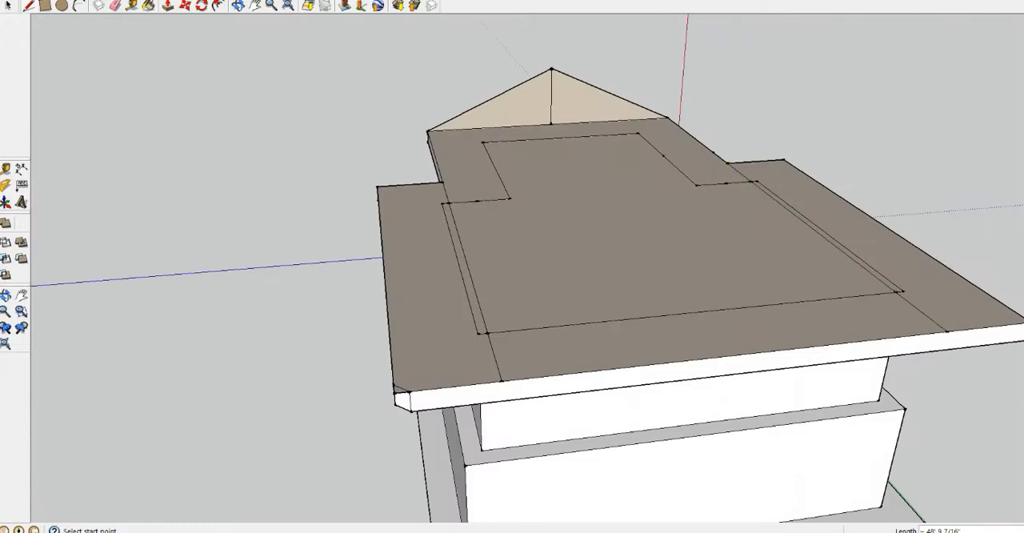
# Copy the front gable triangle to the roof's back edge
pyautogui.keyDown('shift'); pyautogui.click(489, 99); pyautogui.keyUp('shift')
pyautogui.keyDown('shift'); pyautogui.click(551, 96); pyautogui.keyUp('shift')
pyautogui.keyDown('shift'); pyautogui.click(609, 93); pyautogui.keyUp('shift')
pyautogui.click(184, 6)
pyautogui.press('ctrl')
pyautogui.click(428, 130)
pyautogui.click(501, 381)
pyautogui.moveTo(501, 381); pyautogui.dragTo(654, 246, button='middle')
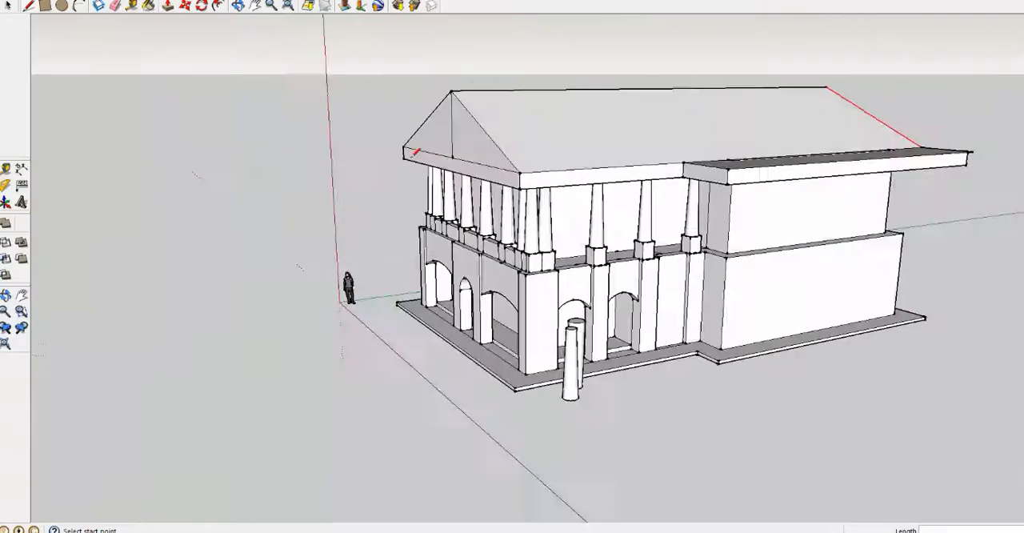
# Raise the ridge of the pitched roof and move its front end back to slope the front face
pyautogui.moveTo(413, 152); pyautogui.dragTo(512, 150, button='middle')
pyautogui.scroll(4, 416, 104)
pyautogui.scroll(-5, 551, 61)
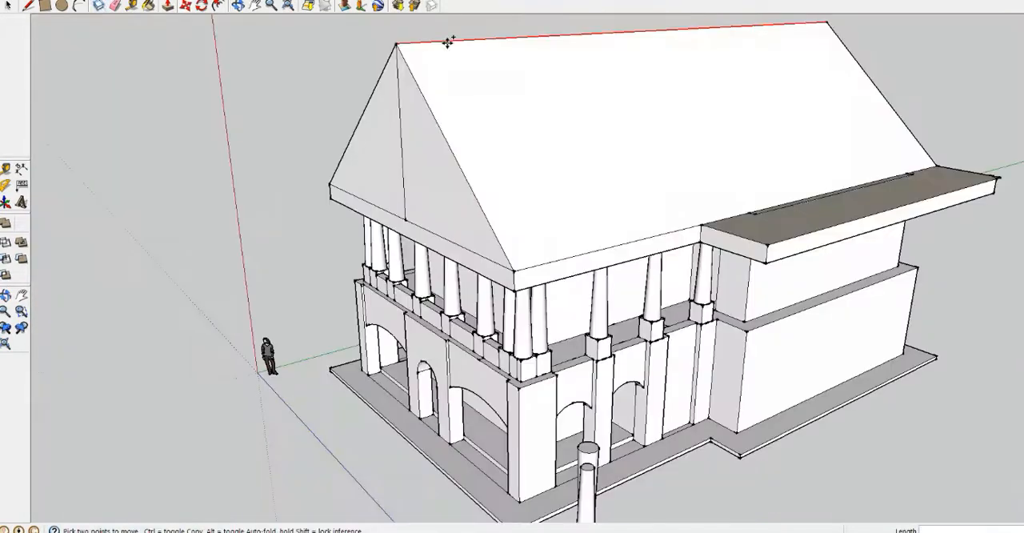
pyautogui.moveTo(445, 39); pyautogui.dragTo(441, 76)
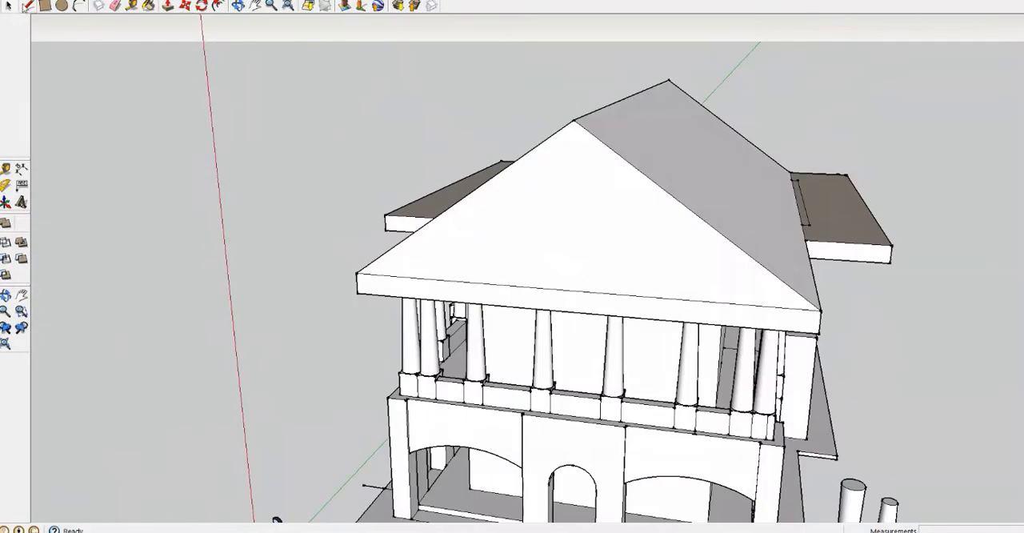
# Draw a horizontal line across the front slope, shape a small gable below the ridge, and build a triangular side-wing roof
pyautogui.click(652, 186)
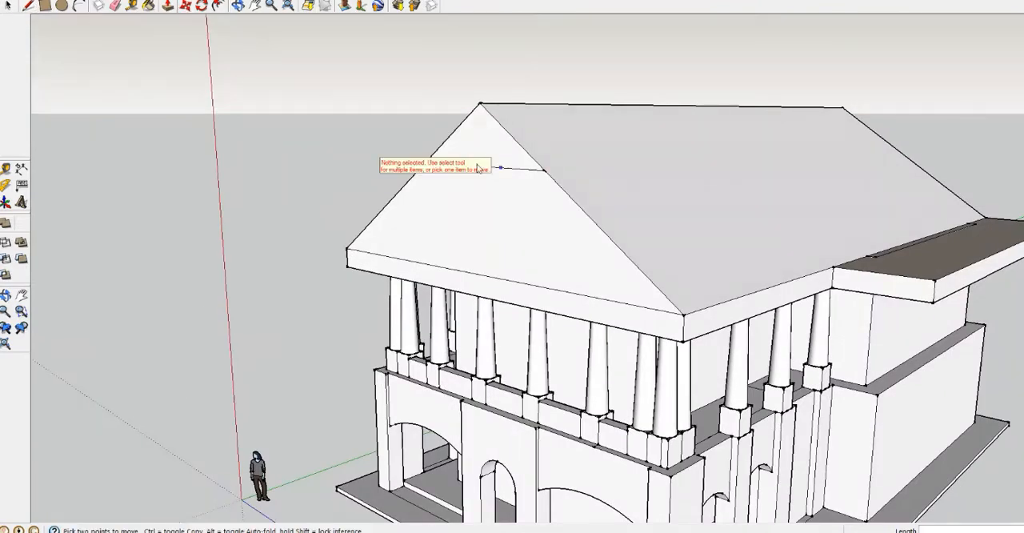
pyautogui.moveTo(479, 168); pyautogui.dragTo(601, 137)
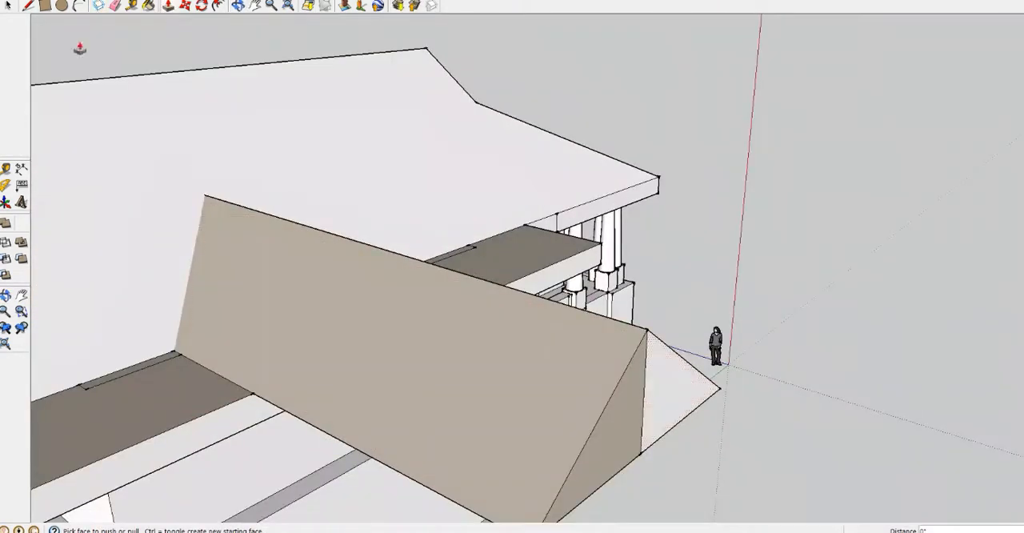
pyautogui.click(28, 6)
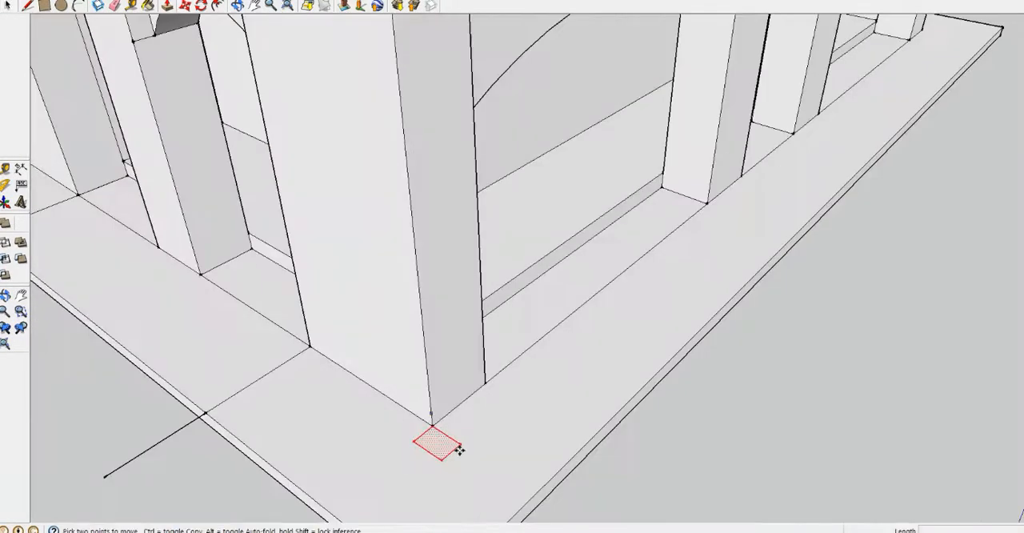
# Extrude the small rectangle at the corner pier's foot, slant it into a tapered buttress and erase the surplus edges
pyautogui.click(168, 6)
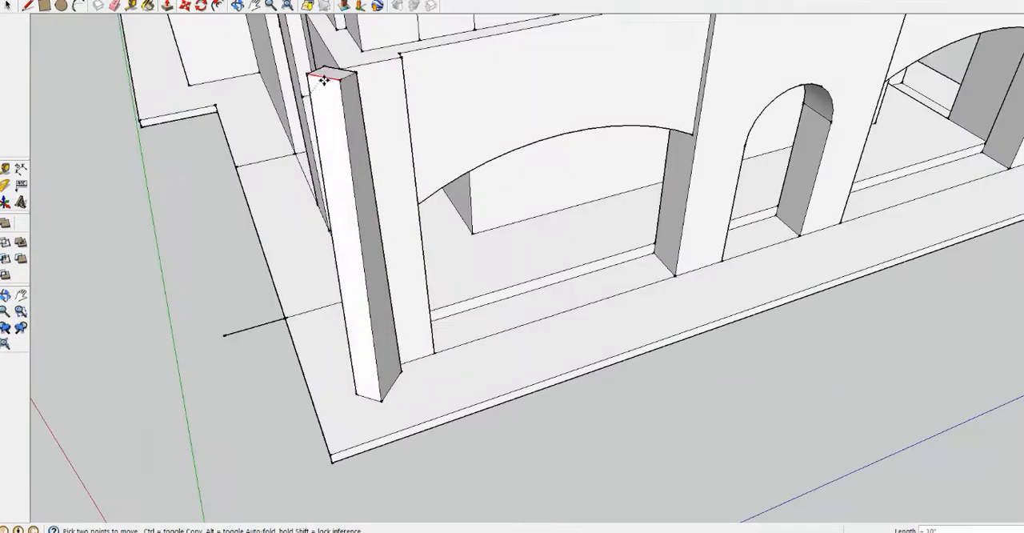
pyautogui.scroll(2, 316, 83)
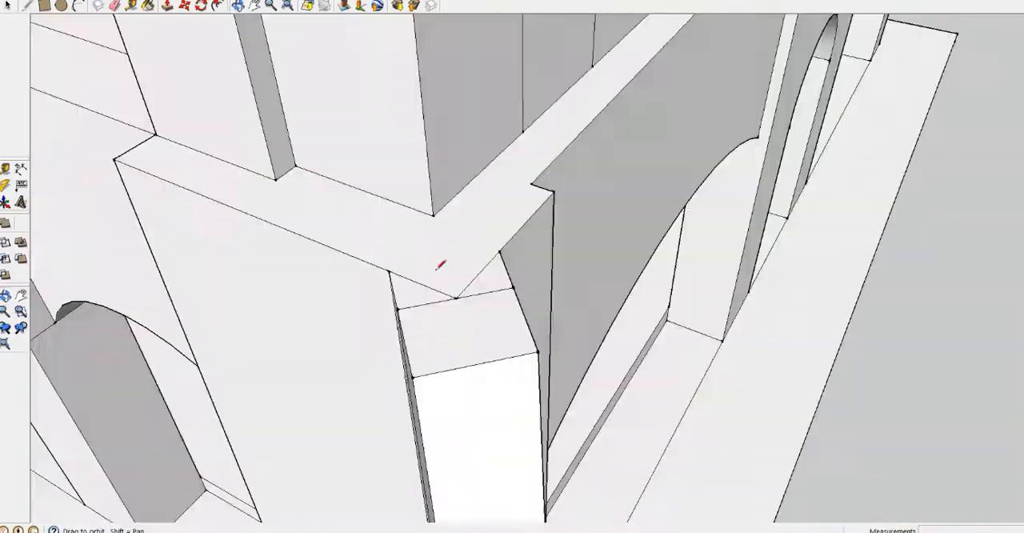
pyautogui.press('e')
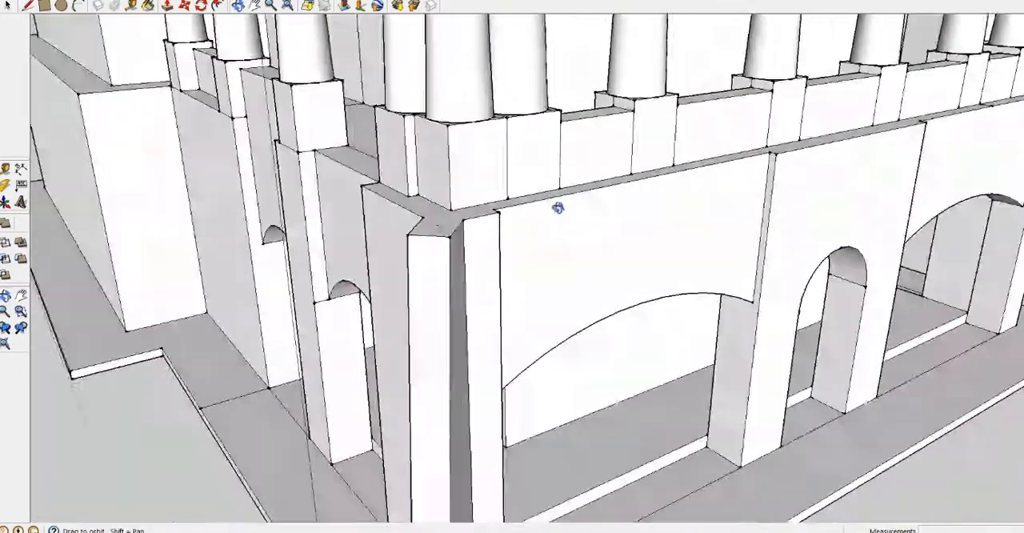
pyautogui.press('space')
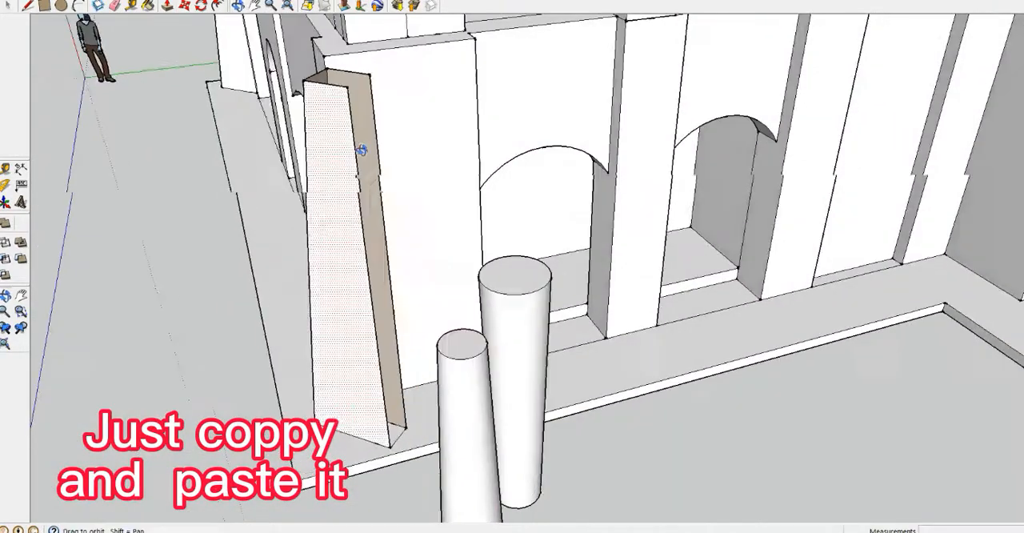
# Rotate the tapered buttress at its foot so that it stands diagonally at the corner pier
pyautogui.moveTo(362, 150); pyautogui.dragTo(450, 164, button='middle')
pyautogui.press('q')
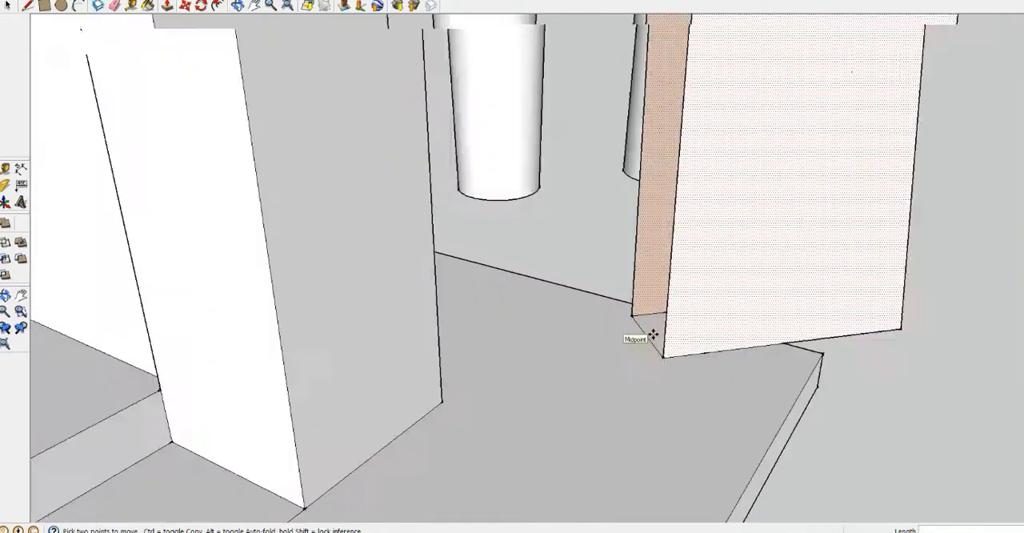
pyautogui.press('space')
pyautogui.click(649, 336)
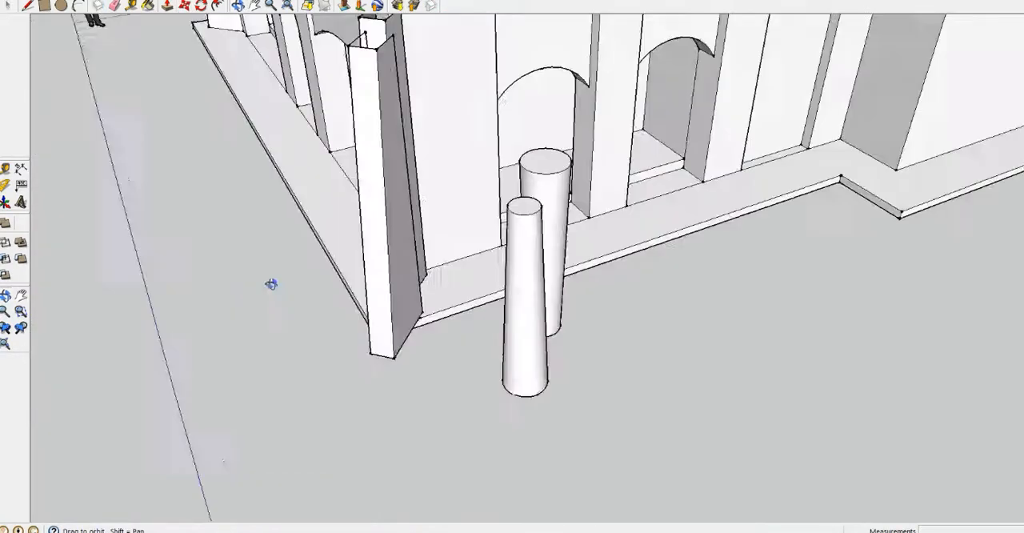
# Copy the tapered buttress to the pier at the opposite end of the front facade
pyautogui.scroll(4, 381, 284)
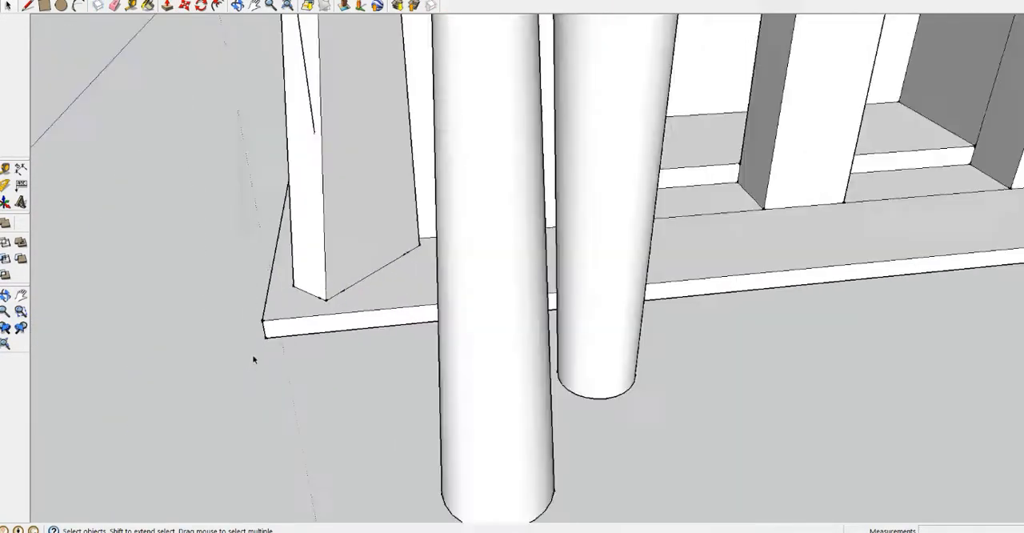
pyautogui.moveTo(253, 356); pyautogui.dragTo(784, 239, button='middle')
pyautogui.scroll(-5, 754, 317)
pyautogui.scroll(5, 809, 320)
pyautogui.click(767, 328)
pyautogui.press('m')
pyautogui.scroll(-2, 710, 352)
pyautogui.scroll(-6, 711, 362)
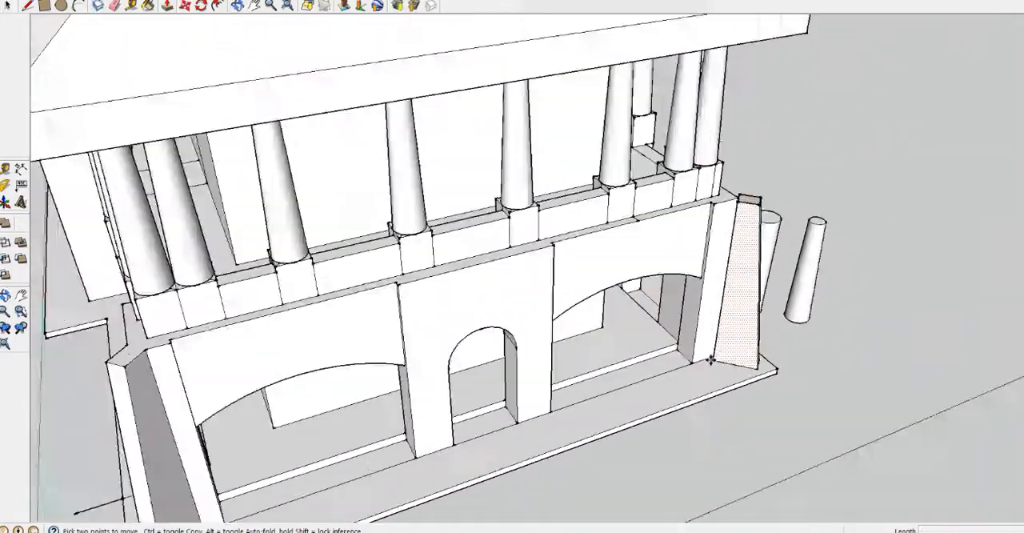
# Fit the copied buttress against the far corner pier, using a short line drawn at its foot for alignment
pyautogui.scroll(10, 742, 352)
pyautogui.press('l')
pyautogui.moveTo(599, 322); pyautogui.dragTo(456, 320, button='middle')
pyautogui.press('space')
pyautogui.keyDown('shift'); pyautogui.click(467, 289); pyautogui.keyUp('shift')
pyautogui.press('m')
pyautogui.scroll(5, 456, 320)
pyautogui.press('p')
pyautogui.moveTo(570, 444); pyautogui.dragTo(83, 50, button='middle')
pyautogui.scroll(-5, 773, 66)
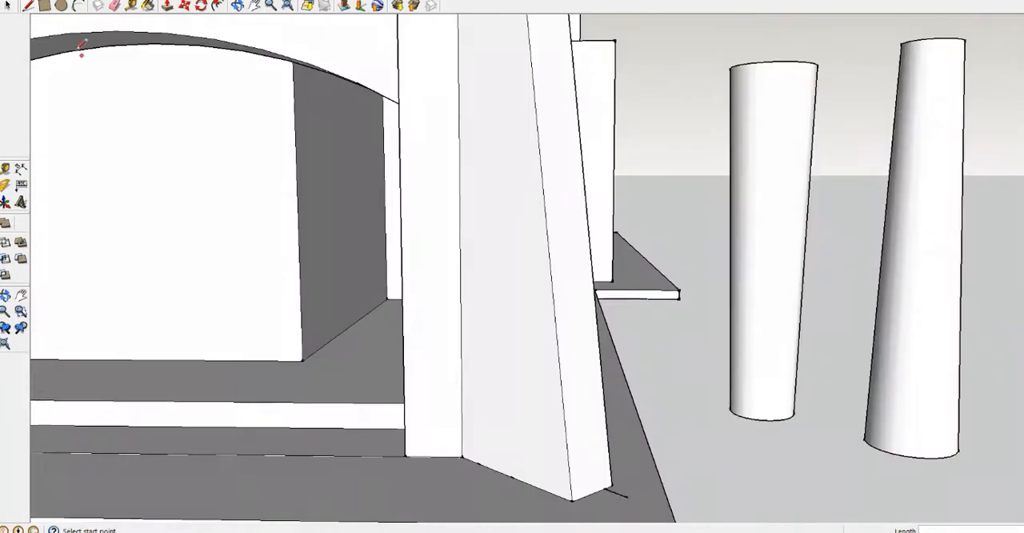
# Draw a stepped cornice profile at the top of the ground-floor pier, just below the balcony ledge
pyautogui.press('space')
pyautogui.scroll(3, 512, 320)
pyautogui.scroll(-5, 512, 320)
pyautogui.moveTo(511, 319); pyautogui.dragTo(298, 233, button='middle')
pyautogui.scroll(-4, 598, 251)
pyautogui.moveTo(141, 34); pyautogui.dragTo(679, 298, button='middle')
pyautogui.scroll(4, 599, 251)
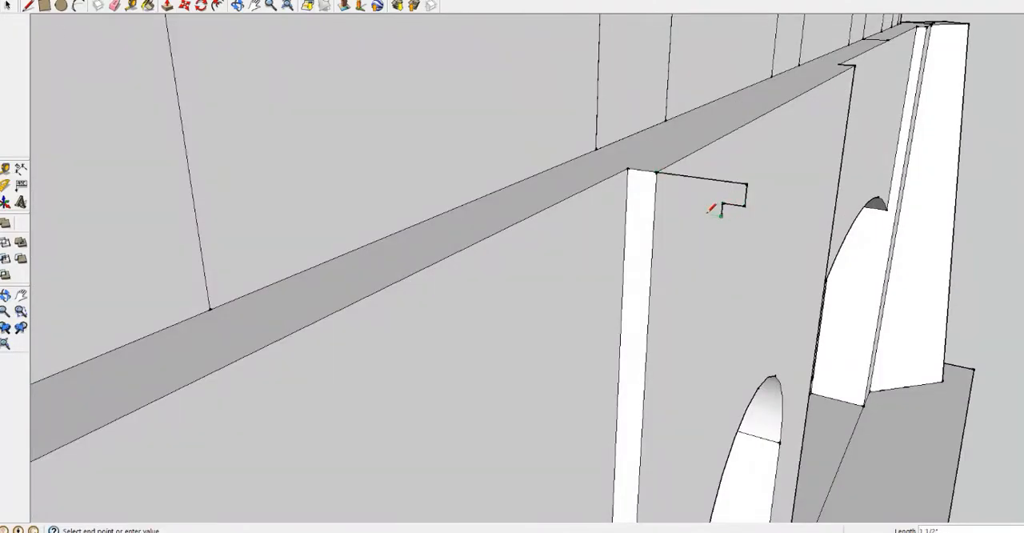
# Extrude the stepped profile with Follow Me along the front ledge up to the corner buttress
pyautogui.click(41, 2)
pyautogui.click(148, 94)
pyautogui.click(671, 186)
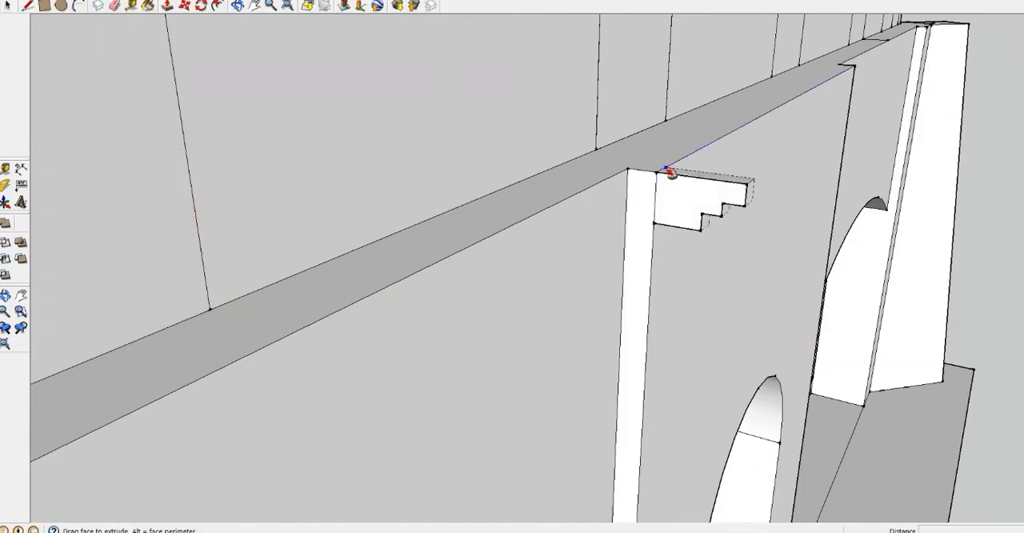
pyautogui.scroll(-5, 672, 173)
pyautogui.moveTo(720, 184); pyautogui.dragTo(512, 232, button='middle')
pyautogui.scroll(5, 727, 210)
pyautogui.moveTo(727, 210); pyautogui.dragTo(518, 258, button='middle')
pyautogui.click(516, 256)
pyautogui.hotkey('ctrl', 'z')
pyautogui.click(210, 106)
pyautogui.scroll(-4, 780, 416)
pyautogui.moveTo(786, 412); pyautogui.dragTo(594, 411, button='middle')
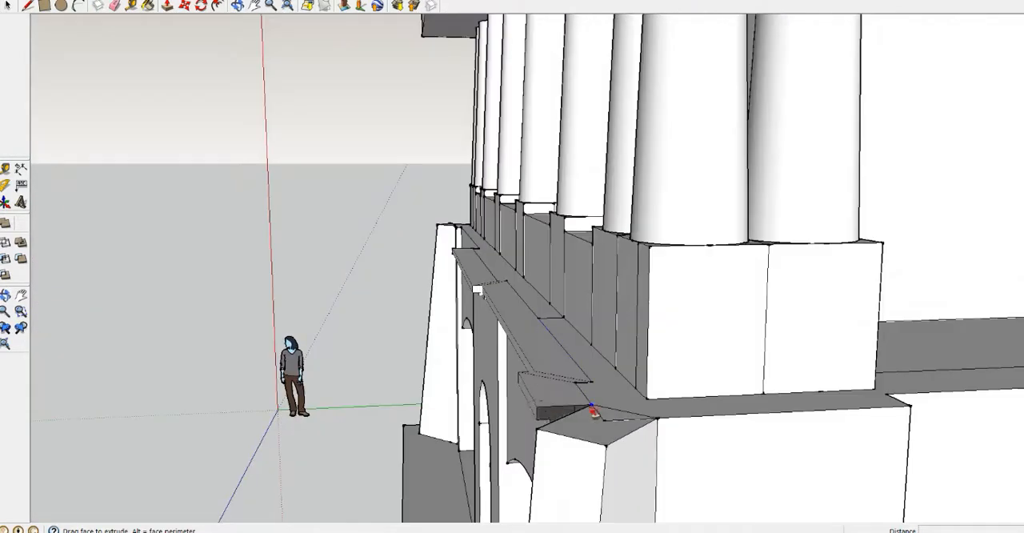
# Continue the Follow Me cornice around the corner buttress and along the ledge below the columns
pyautogui.scroll(-2, 880, 400)
pyautogui.click(939, 396)
pyautogui.scroll(-5, 939, 395)
pyautogui.moveTo(939, 395); pyautogui.dragTo(499, 386, button='middle')
pyautogui.scroll(5, 615, 373)
pyautogui.moveTo(614, 373); pyautogui.dragTo(409, 315, button='middle')
pyautogui.click(406, 313)
pyautogui.moveTo(521, 317); pyautogui.dragTo(616, 368, button='middle')
pyautogui.click(684, 374)
pyautogui.click(614, 368)
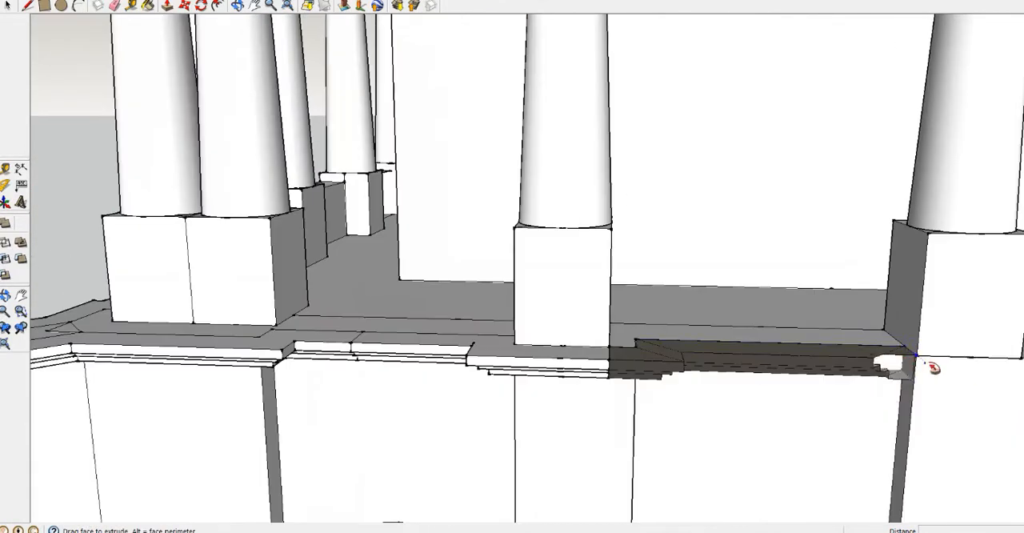
pyautogui.click(944, 366)
# Try to extend the cornice from the centre pier along the remaining front ledge with Follow Me
pyautogui.scroll(-5, 920, 367)
pyautogui.moveTo(920, 366); pyautogui.dragTo(683, 339, button='middle')
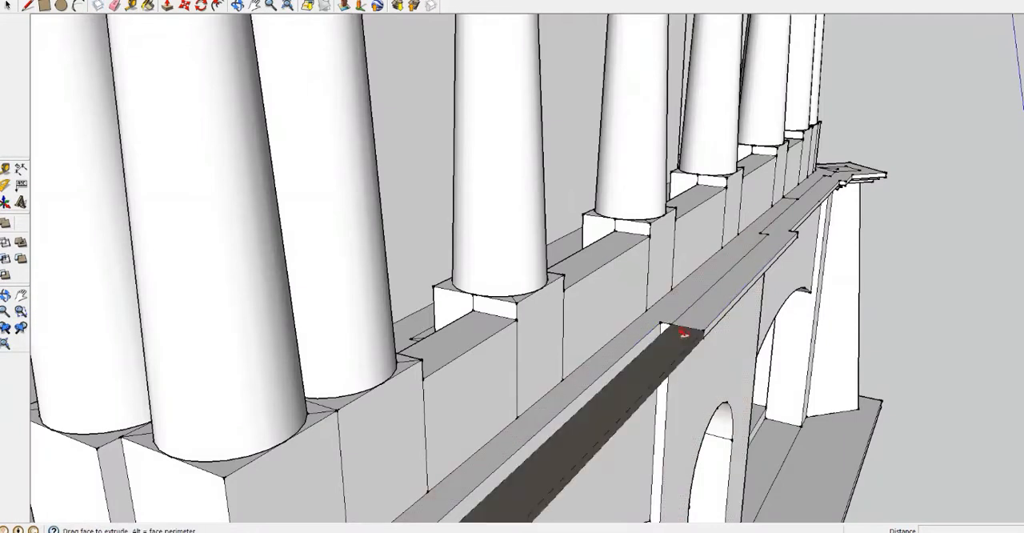
pyautogui.scroll(-2, 676, 330)
pyautogui.scroll(5, 679, 331)
pyautogui.rightClick(702, 340)
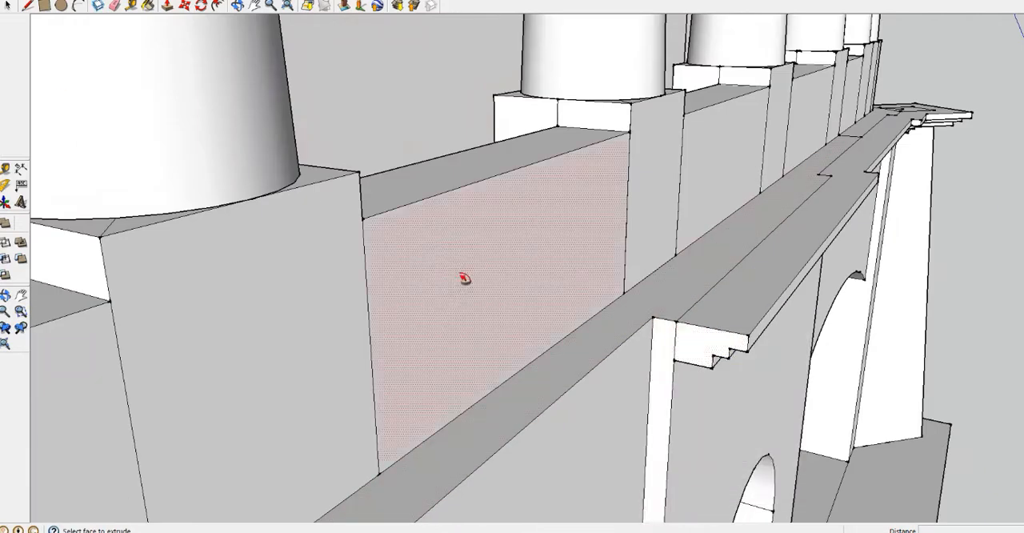
pyautogui.press('p')
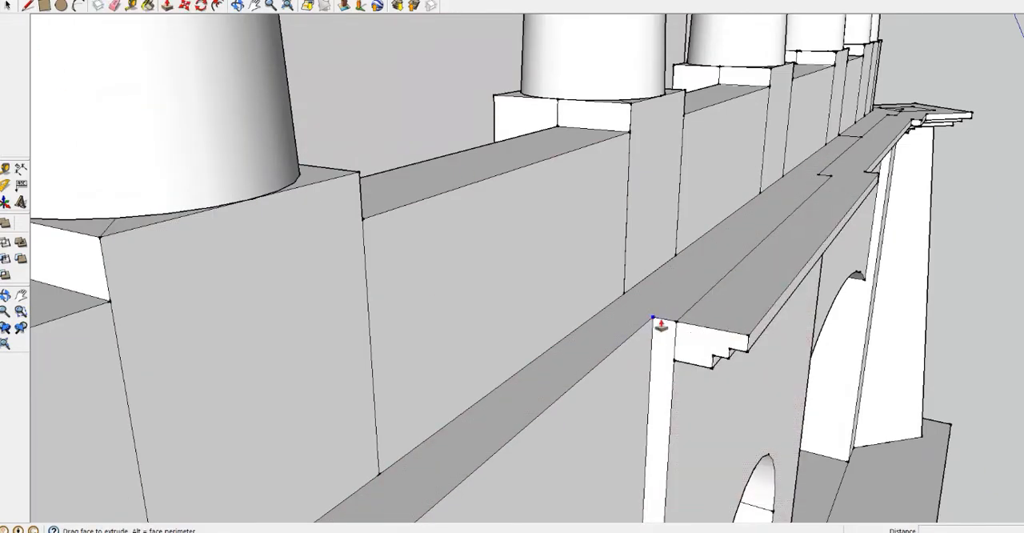
pyautogui.press('Escape')
# Push the cornice's end face beside the front pier back by 11 13/16"
pyautogui.scroll(-3, 685, 349)
pyautogui.moveTo(685, 349); pyautogui.dragTo(703, 272, button='middle')
pyautogui.click(8, 6)
pyautogui.scroll(4, 752, 280)
pyautogui.press('p')
pyautogui.click(716, 266)
pyautogui.click(736, 262)
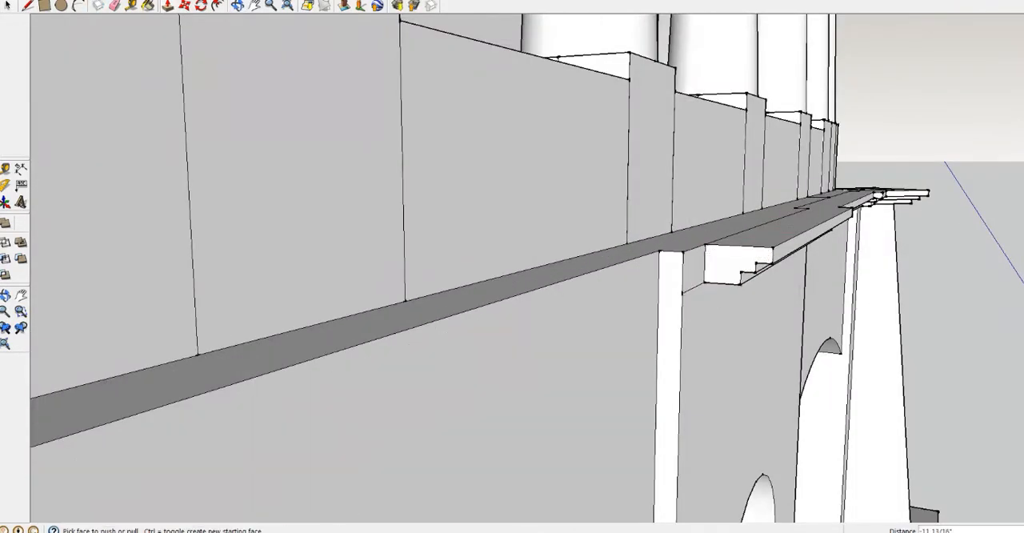
# Extend the cornice with Follow Me over the rest of the front and around the other corner along the side piers
pyautogui.click(36, 1)
pyautogui.click(148, 95)
pyautogui.click(724, 266)
pyautogui.scroll(-4, 479, 320)
pyautogui.moveTo(184, 382); pyautogui.dragTo(669, 440, button='middle')
pyautogui.click(664, 437)
pyautogui.scroll(-3, 511, 472)
pyautogui.click(400, 488)
pyautogui.moveTo(400, 488); pyautogui.dragTo(432, 320, button='middle')
pyautogui.scroll(5, 424, 400)
pyautogui.moveTo(424, 409); pyautogui.dragTo(827, 365, button='middle')
pyautogui.scroll(-5, 384, 452)
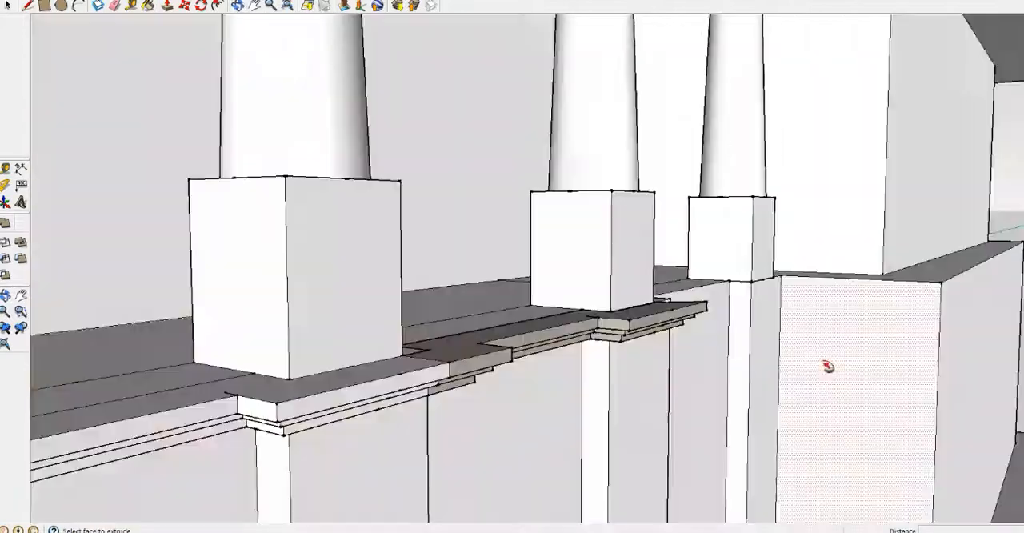
# Draw rectangles over the gaps in the side cornice and push or pull them to fit the adjoining moulding
pyautogui.scroll(5, 708, 300)
pyautogui.click(45, 6)
pyautogui.click(546, 350)
pyautogui.click(167, 6)
pyautogui.scroll(5, 612, 333)
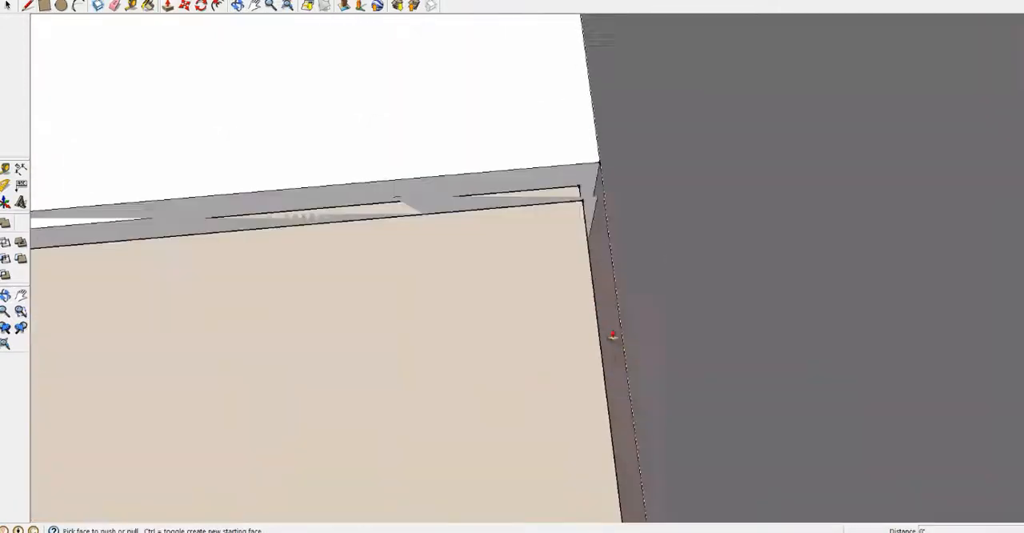
pyautogui.scroll(-5, 612, 333)
pyautogui.click(45, 6)
pyautogui.click(384, 206)
pyautogui.click(167, 6)
pyautogui.scroll(-10, 439, 142)
pyautogui.scroll(10, 439, 142)
pyautogui.moveTo(439, 141); pyautogui.dragTo(613, 59, button='middle')
# Even out the remaining cornice faces with Push/Pull, moving the last one by 2 1/8"
pyautogui.scroll(-5, 612, 158)
pyautogui.scroll(5, 613, 59)
pyautogui.click(530, 142)
pyautogui.click(530, 142)
pyautogui.moveTo(530, 141); pyautogui.dragTo(359, 325, button='middle')
pyautogui.click(526, 59)
pyautogui.click(525, 59)
pyautogui.scroll(-10, 359, 324)
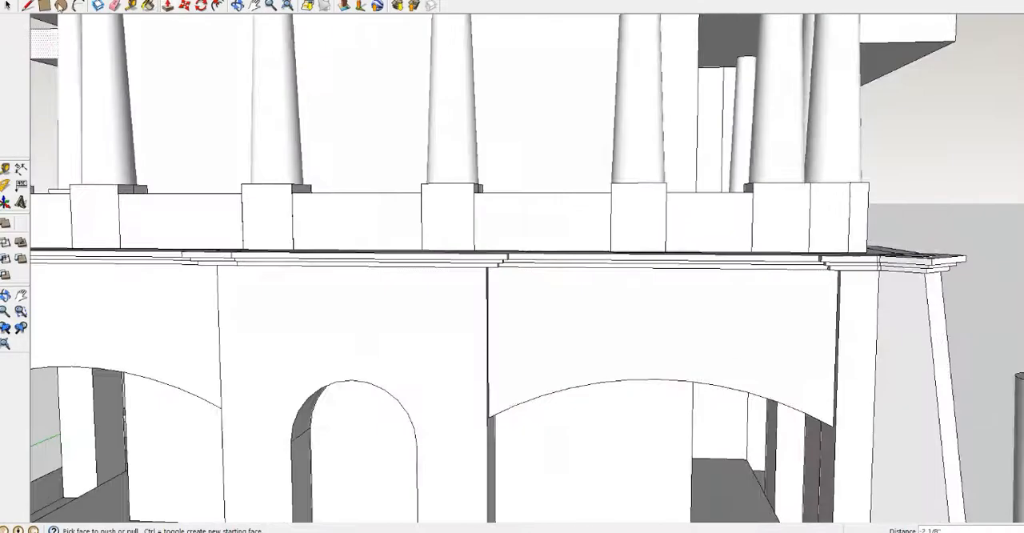
# Draw a low arched pediment on the cornice above the centre doorway and extrude it 1' 3 3/4"
pyautogui.scroll(3, 391, 399)
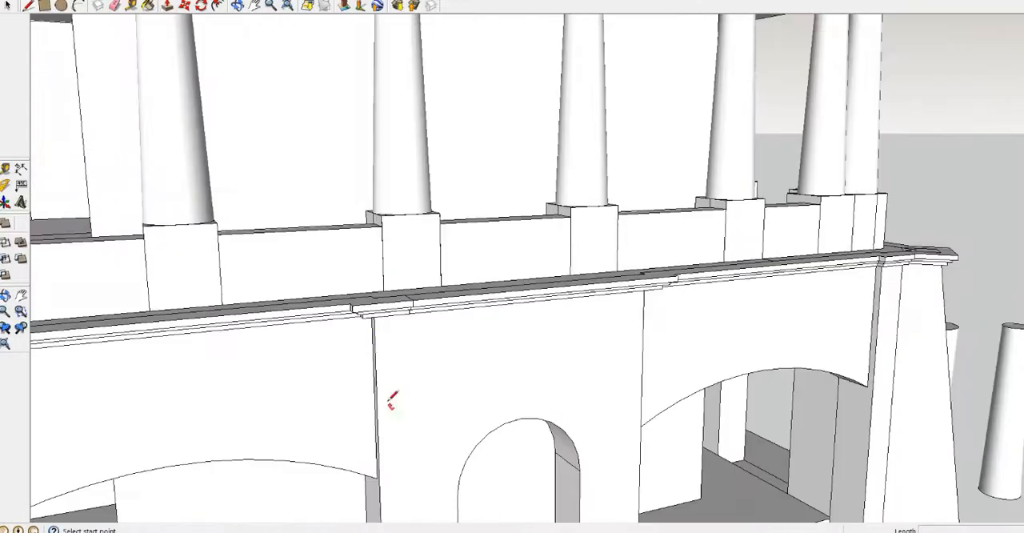
pyautogui.scroll(3, 376, 278)
pyautogui.moveTo(376, 278); pyautogui.dragTo(339, 221, button='middle')
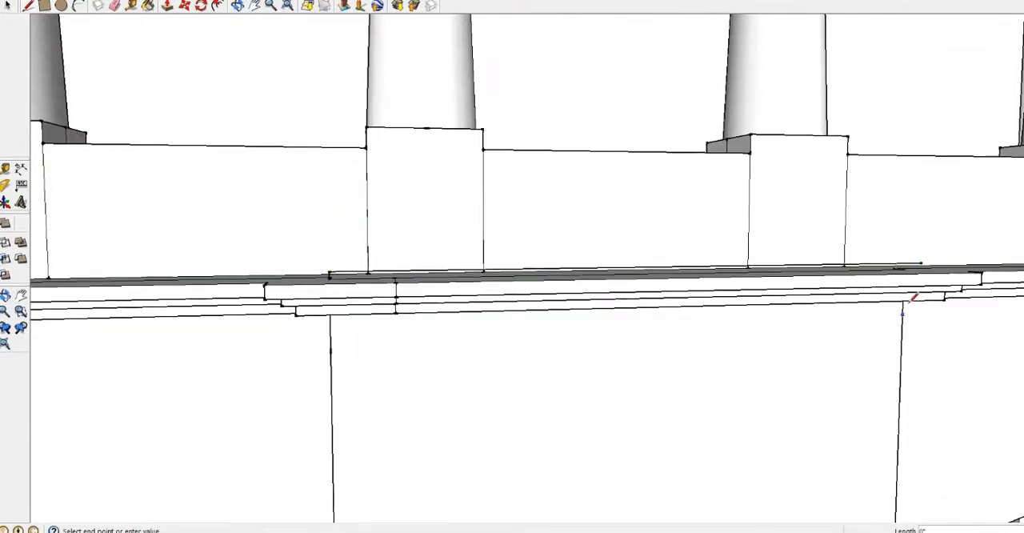
pyautogui.click(905, 246)
pyautogui.scroll(-4, 530, 200)
pyautogui.click(598, 152)
pyautogui.moveTo(598, 152); pyautogui.dragTo(50, 152, button='middle')
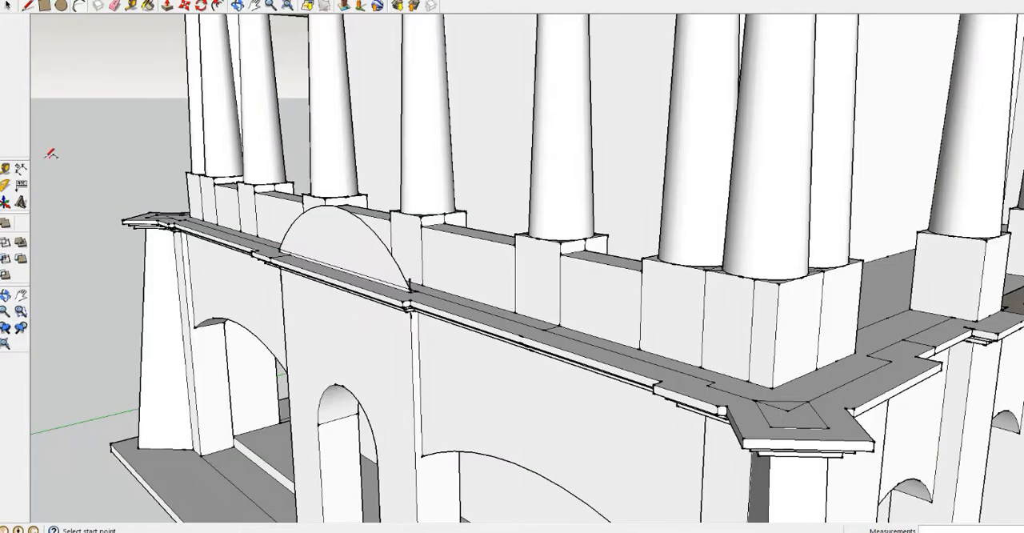
pyautogui.click(301, 268)
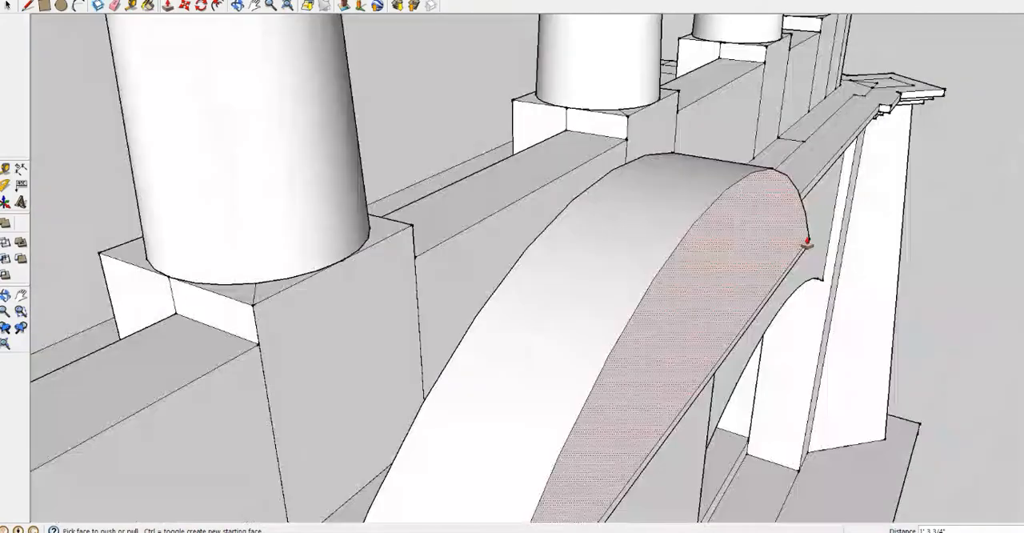
# Try to draw a stepped profile at the pediment's crown and extrude it along the arch with Follow Me
pyautogui.scroll(5, 746, 198)
pyautogui.scroll(-4, 556, 275)
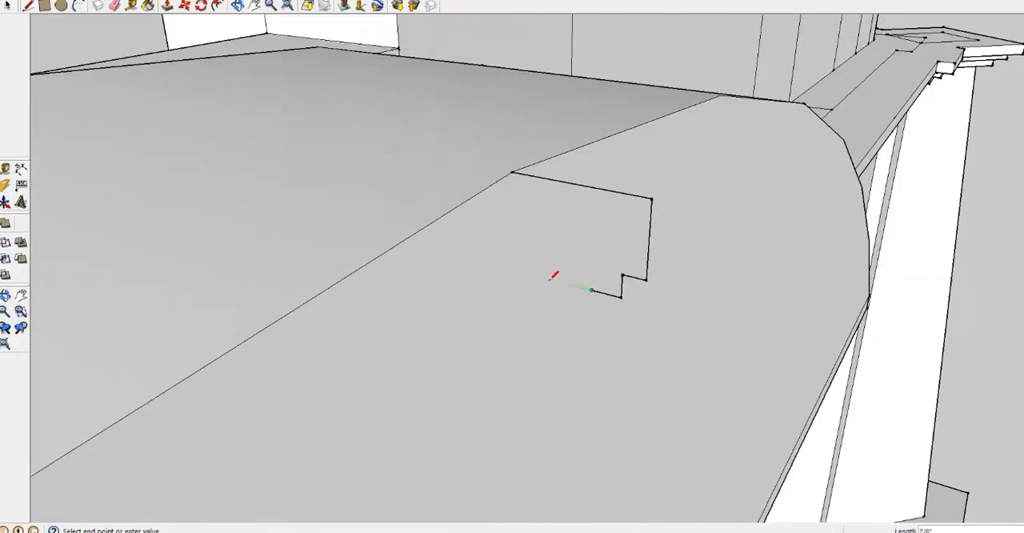
pyautogui.moveTo(491, 259); pyautogui.dragTo(196, 215, button='middle')
pyautogui.click(94, 0)
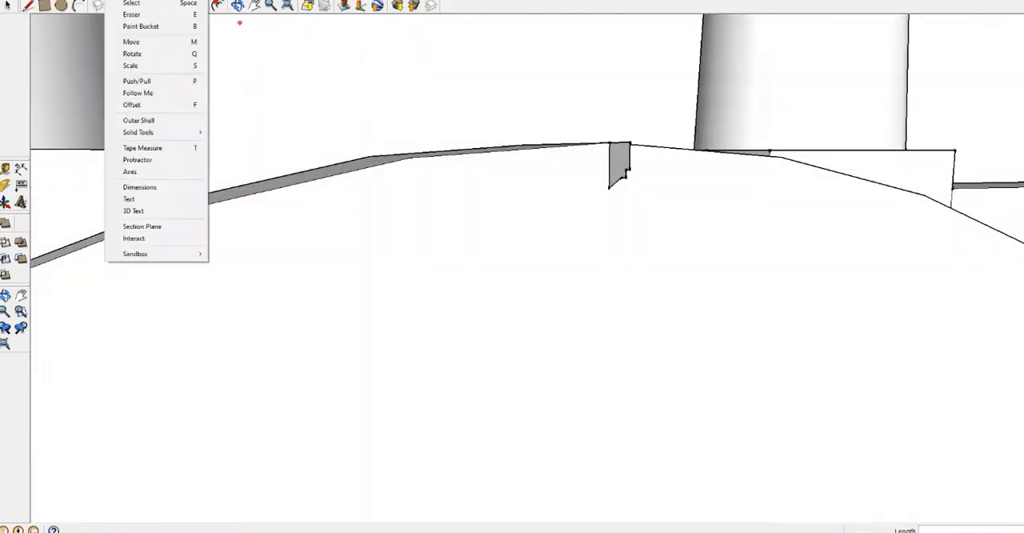
pyautogui.click(620, 171)
pyautogui.scroll(-5, 264, 208)
pyautogui.click(107, 334)
pyautogui.moveTo(448, 304); pyautogui.dragTo(272, 288, button='middle')
pyautogui.click(379, 284)
pyautogui.moveTo(381, 283); pyautogui.dragTo(498, 280, button='middle')
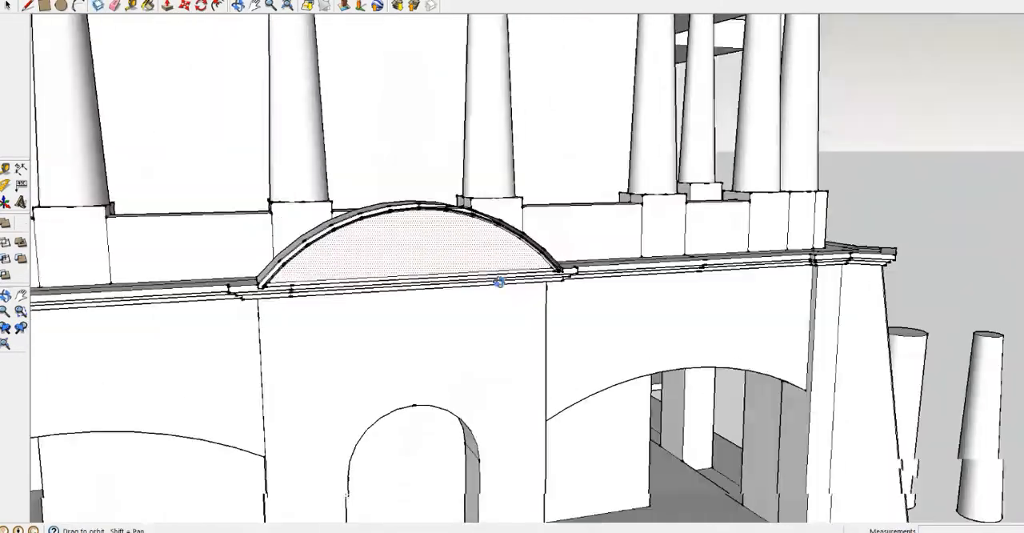
# Try to run the moulding from the crown down the other half of the arch with Follow Me
pyautogui.scroll(5, 264, 276)
pyautogui.moveTo(304, 255)
pyautogui.mouseDown(button='middle')
pyautogui.moveTo(354, 134)
pyautogui.moveTo(504, 133)
pyautogui.mouseUp(button='middle')
pyautogui.scroll(5, 121, 112)
pyautogui.scroll(-5, 121, 112)
pyautogui.moveTo(384, 160); pyautogui.dragTo(299, 119, button='middle')
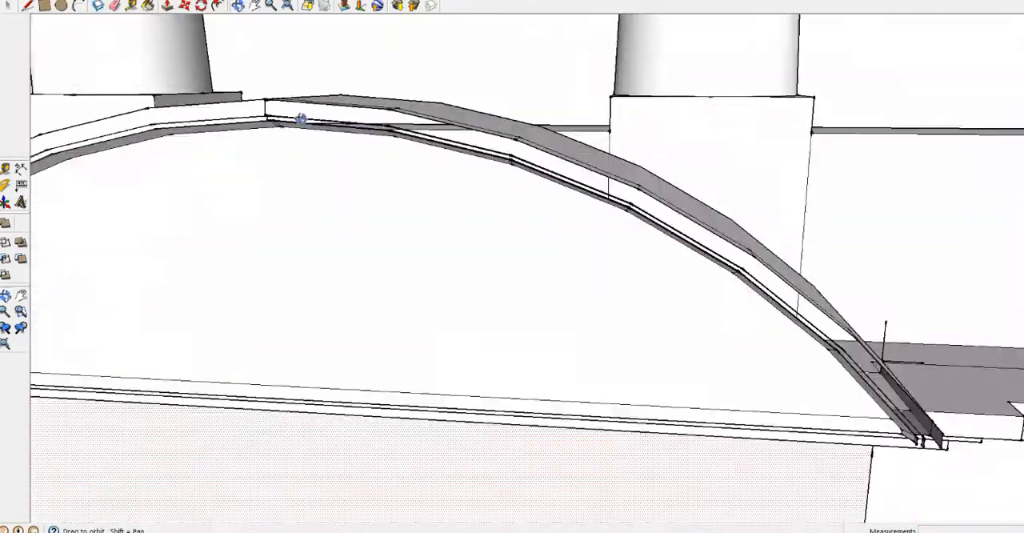
pyautogui.scroll(5, 268, 104)
pyautogui.click(94, 0)
pyautogui.click(139, 92)
pyautogui.click(258, 134)
pyautogui.scroll(-5, 268, 132)
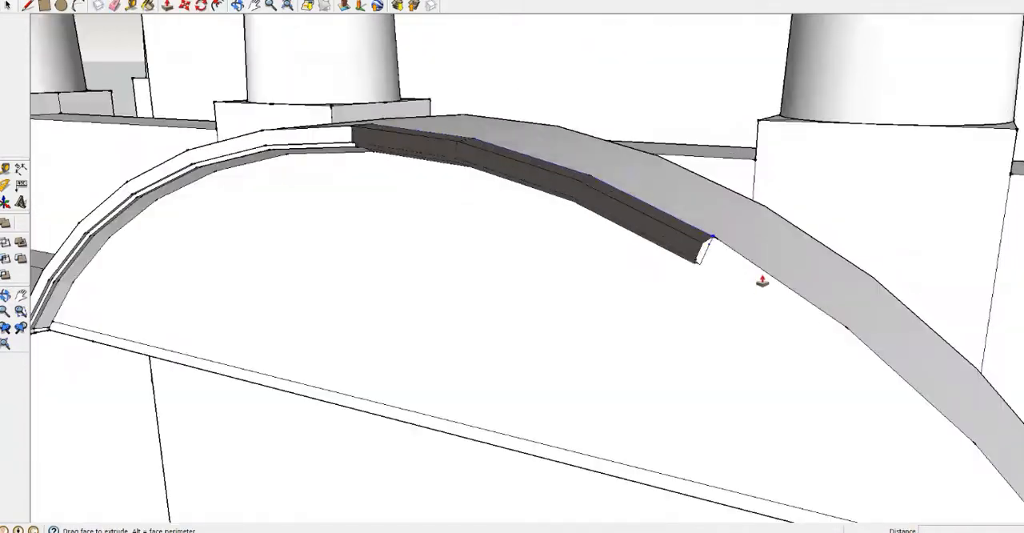
pyautogui.scroll(-2, 761, 281)
pyautogui.click(1005, 506)
# Try to build the missing arch moulding segment by segment and patch its open end with lines
pyautogui.scroll(6, 525, 189)
pyautogui.moveTo(525, 189); pyautogui.dragTo(482, 201, button='middle')
pyautogui.scroll(-5, 476, 239)
pyautogui.moveTo(584, 228); pyautogui.dragTo(480, 245, button='middle')
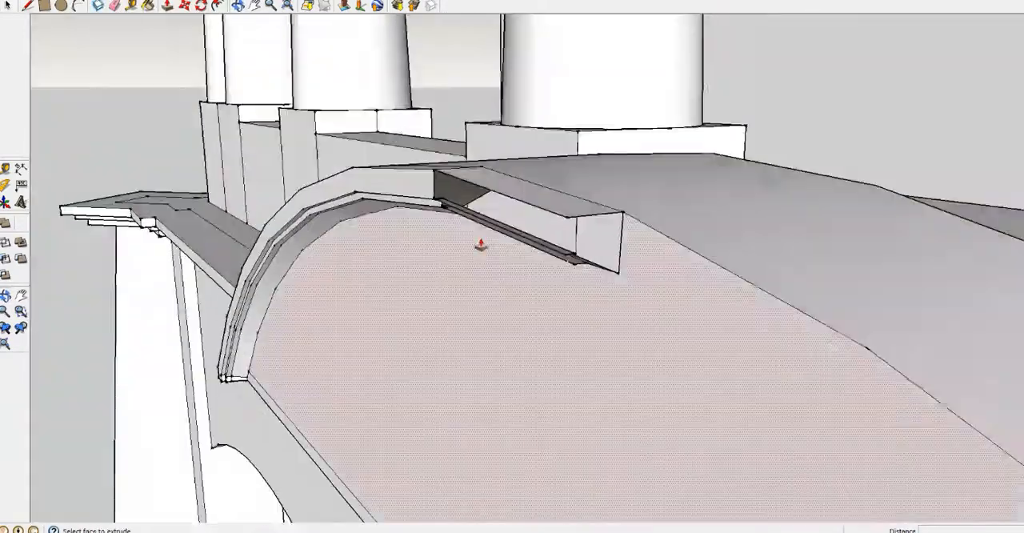
pyautogui.scroll(5, 588, 248)
pyautogui.moveTo(560, 264)
pyautogui.mouseDown(button='middle')
pyautogui.moveTo(485, 349)
pyautogui.moveTo(544, 254)
pyautogui.mouseUp(button='middle')
pyautogui.click(543, 254)
pyautogui.click(28, 4)
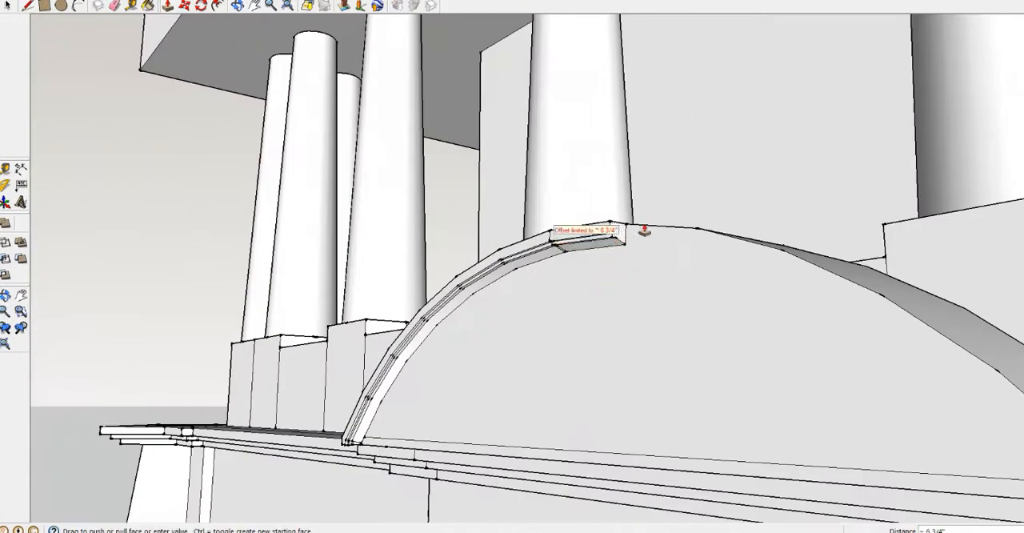
pyautogui.moveTo(645, 231); pyautogui.dragTo(677, 339, button='middle')
pyautogui.click(613, 361)
pyautogui.scroll(-4, 677, 338)
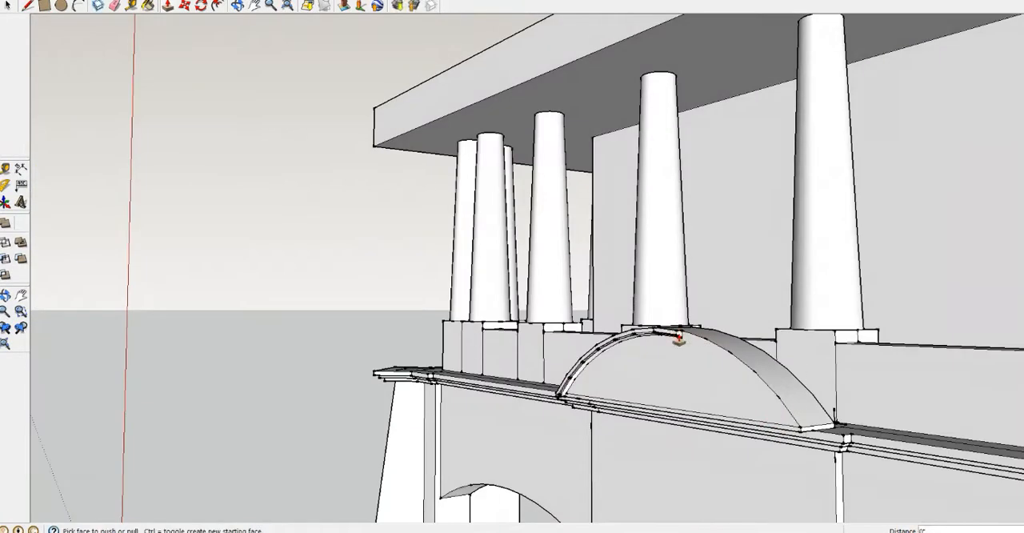
# Redraw the stepped profile projecting in front of the pediment's crown and form the moulding along the arch
pyautogui.scroll(5, 683, 335)
pyautogui.scroll(5, 611, 320)
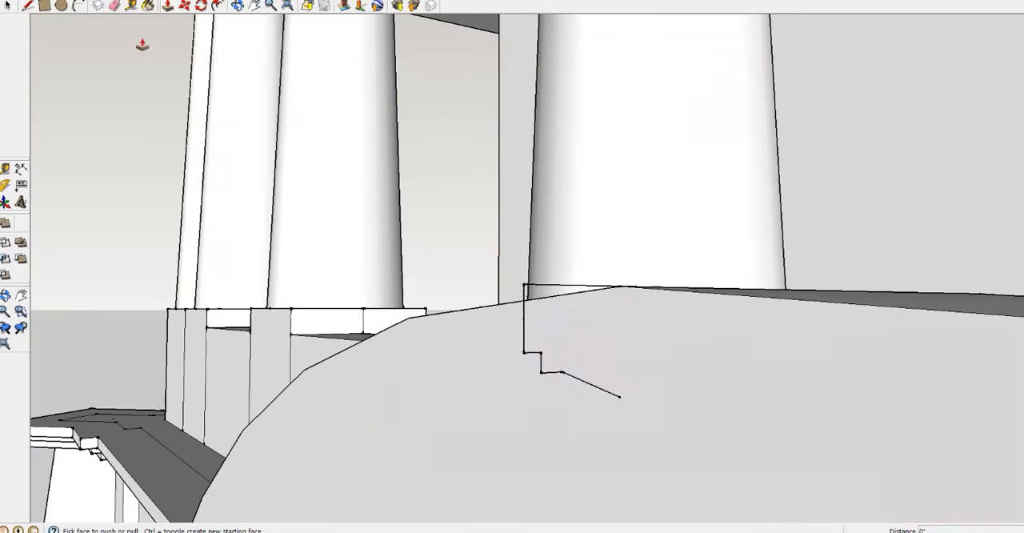
pyautogui.click(27, 5)
pyautogui.click(610, 285)
pyautogui.click(611, 398)
pyautogui.moveTo(619, 391); pyautogui.dragTo(476, 216, button='middle')
# Close the gaps in the arch moulding with lines at its foot and erase the surplus edges near the crown
pyautogui.scroll(3, 433, 158)
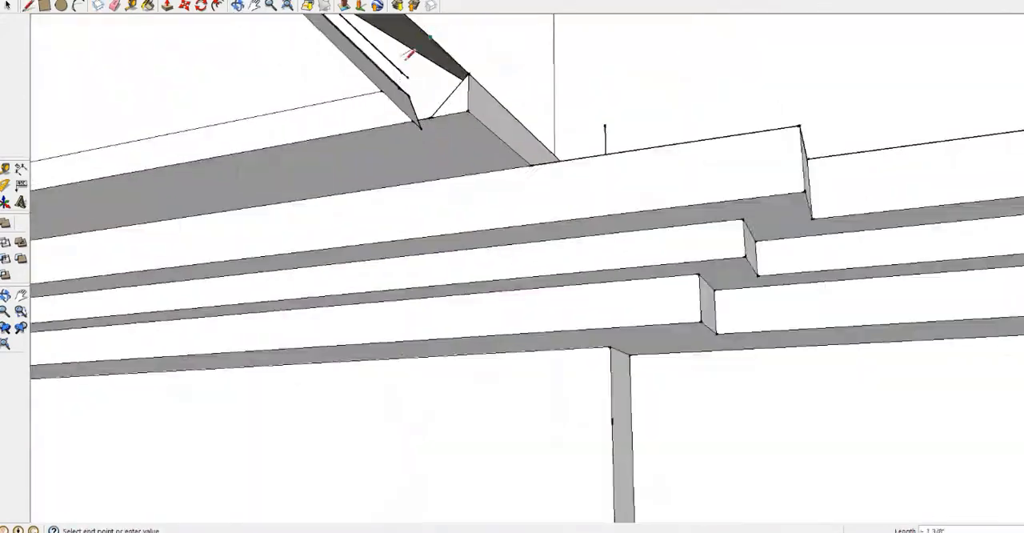
pyautogui.moveTo(285, 141); pyautogui.dragTo(312, 174, button='middle')
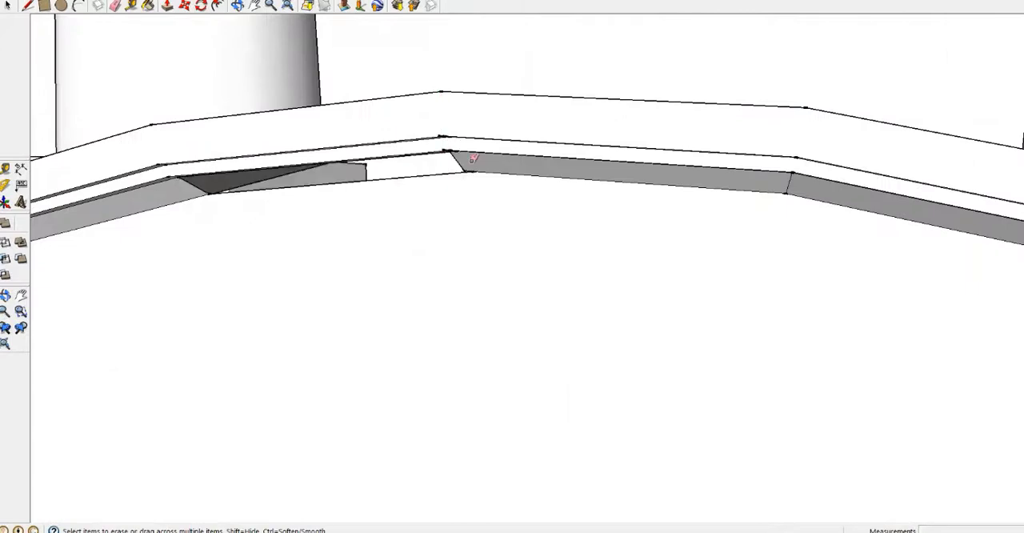
pyautogui.scroll(5, 467, 96)
pyautogui.scroll(6, 459, 38)
pyautogui.scroll(-6, 459, 39)
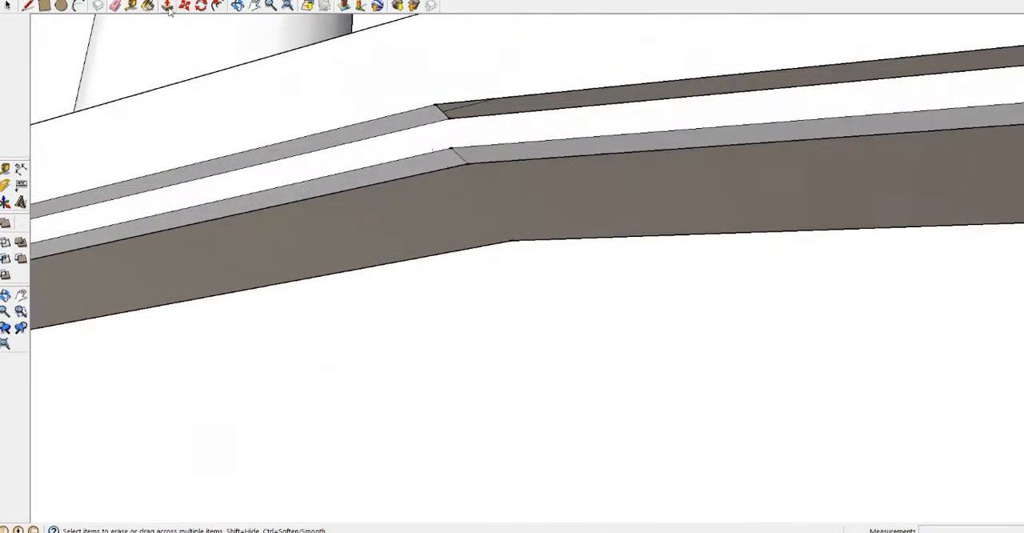
pyautogui.scroll(-3, 437, 105)
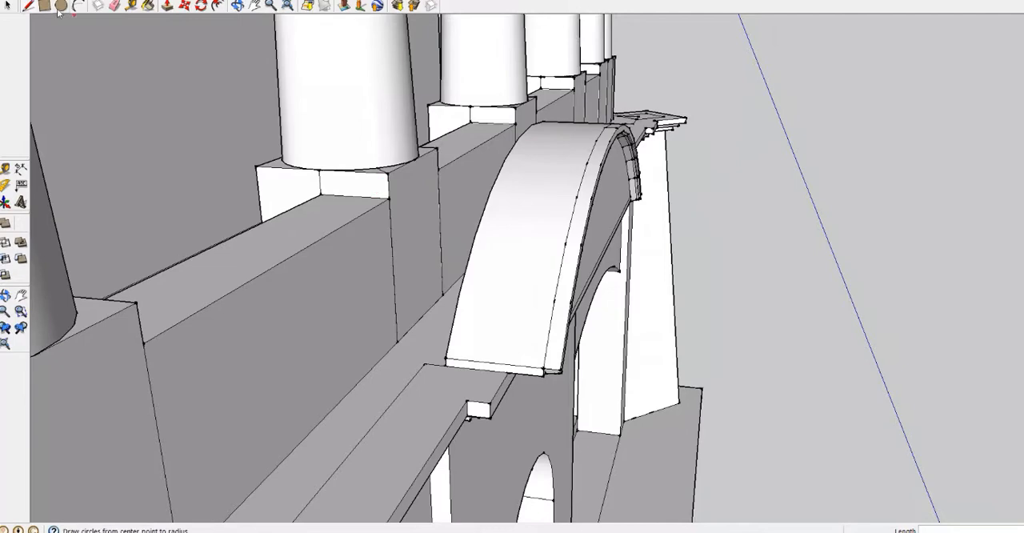
# Close the open back of the arched pediment with a line along its base and push or pull it 5"
pyautogui.scroll(5, 547, 182)
pyautogui.click(588, 390)
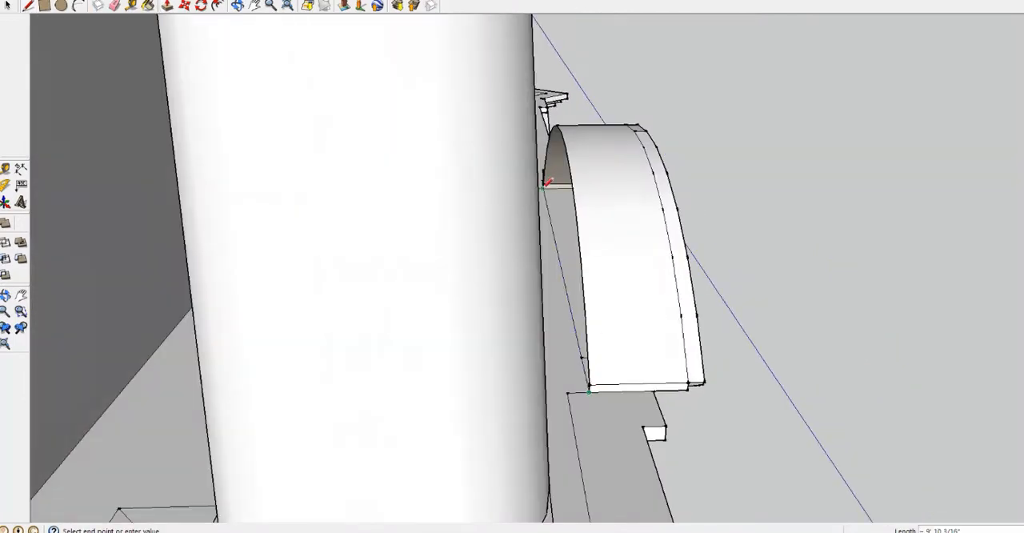
pyautogui.click(543, 187)
pyautogui.press('p')
pyautogui.moveTo(596, 204); pyautogui.dragTo(434, 168, button='middle')
pyautogui.click(571, 209)
pyautogui.moveTo(552, 164); pyautogui.dragTo(425, 146, button='middle')
pyautogui.click(425, 147)
pyautogui.scroll(3, 603, 147)
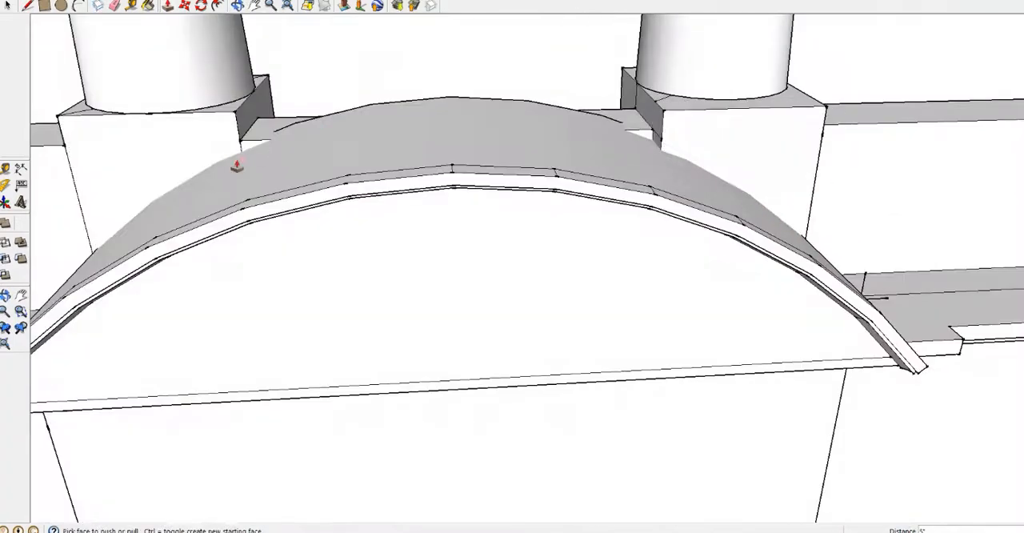
# Draw a rectangle at the foot of the end pier's inner side face as the body profile of a waiting bench
pyautogui.scroll(-5, 577, 168)
pyautogui.moveTo(912, 171); pyautogui.dragTo(521, 183, button='middle')
pyautogui.scroll(-2, 521, 183)
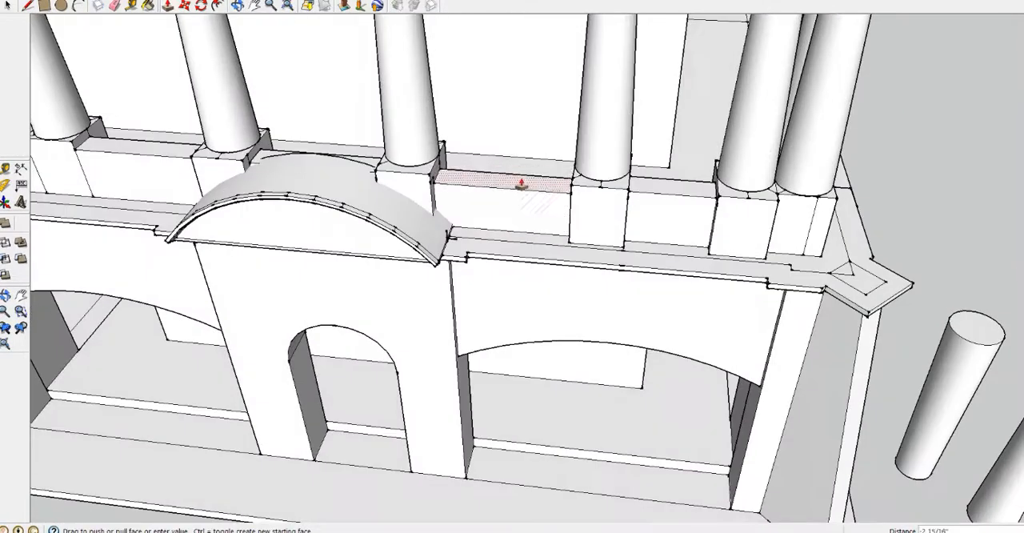
pyautogui.moveTo(144, 172); pyautogui.dragTo(421, 288, button='middle')
pyautogui.scroll(8, 688, 312)
pyautogui.moveTo(704, 407); pyautogui.dragTo(788, 332, button='middle')
pyautogui.press('r')
pyautogui.click(750, 370)
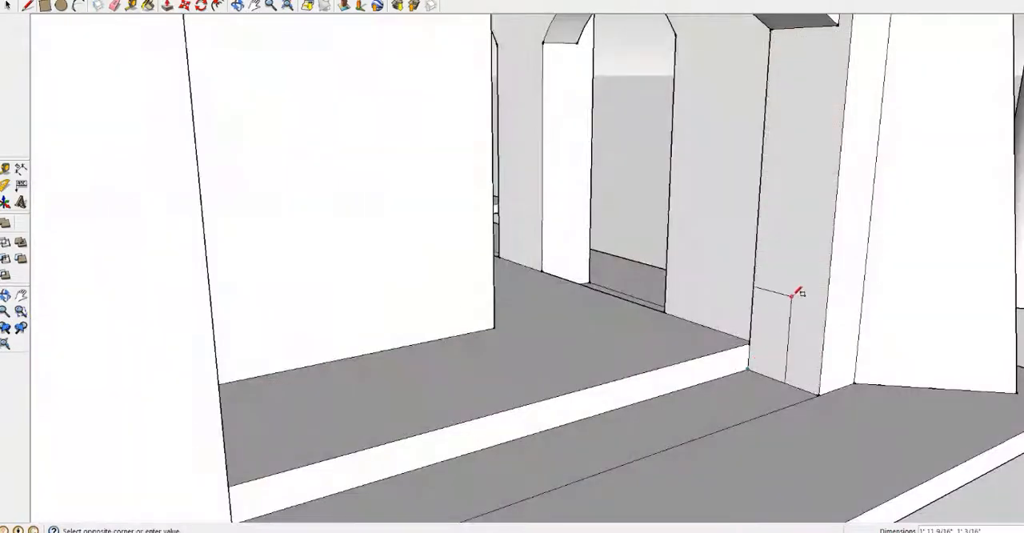
pyautogui.press('Escape')
pyautogui.scroll(3, 800, 336)
pyautogui.click(714, 387)
pyautogui.click(765, 286)
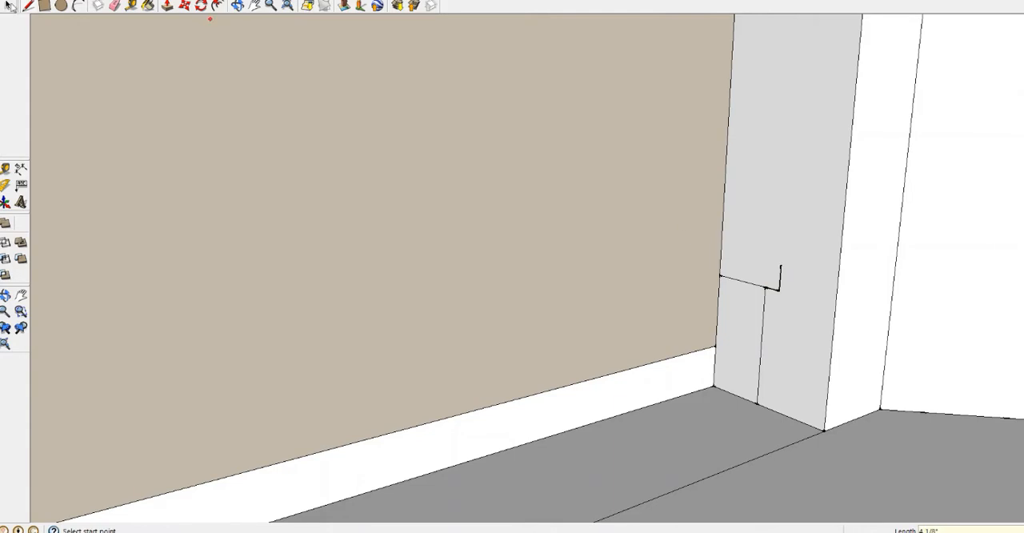
# Outline an overhanging seat slab above the rectangle with lines and round both of its ends with arcs
pyautogui.click(780, 264)
pyautogui.scroll(3, 770, 262)
pyautogui.press('a')
pyautogui.moveTo(676, 264); pyautogui.dragTo(761, 229, button='middle')
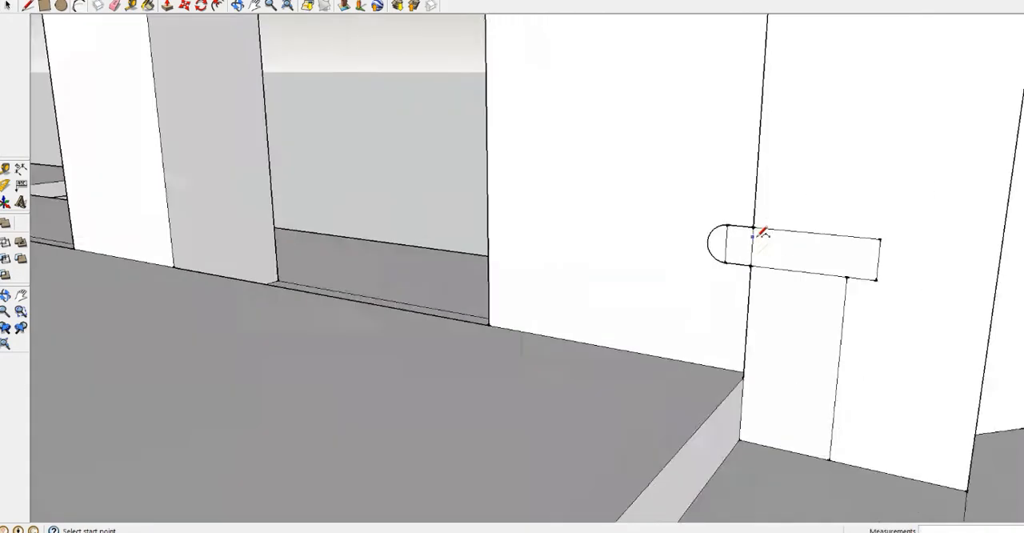
pyautogui.scroll(4, 727, 232)
pyautogui.click(727, 222)
pyautogui.click(722, 290)
pyautogui.click(708, 250)
pyautogui.click(940, 246)
pyautogui.scroll(6, 658, 225)
pyautogui.click(637, 245)
pyautogui.click(692, 220)
pyautogui.click(658, 222)
pyautogui.scroll(4, 784, 205)
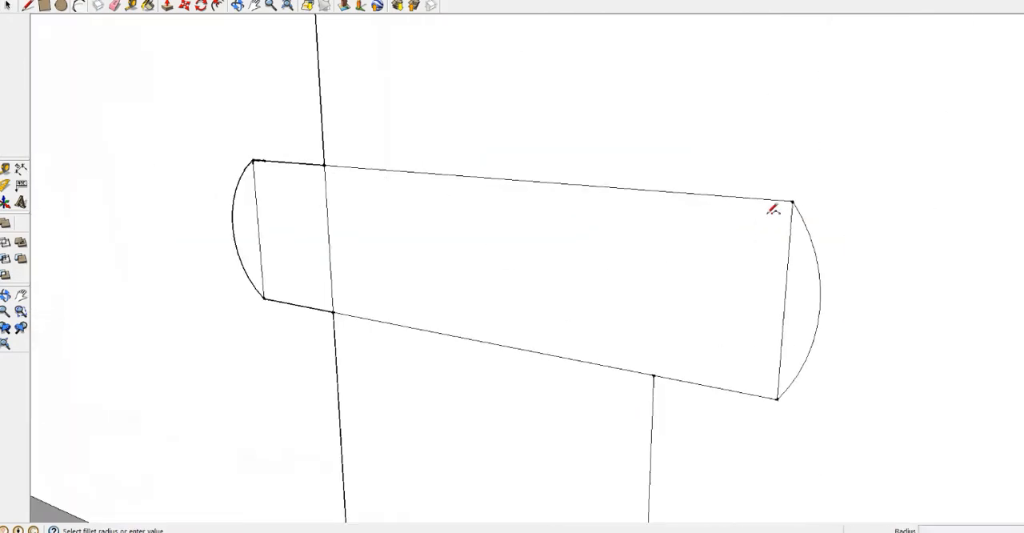
pyautogui.scroll(-3, 714, 198)
# Erase the surplus edges inside the bench profile and push or pull it out from the end pier into the arched opening
pyautogui.click(115, 6)
pyautogui.scroll(8, 374, 171)
pyautogui.scroll(-10, 666, 174)
pyautogui.moveTo(480, 240); pyautogui.dragTo(375, 279, button='middle')
pyautogui.scroll(-5, 375, 280)
pyautogui.press('p')
pyautogui.click(338, 290)
pyautogui.click(321, 279)
pyautogui.hotkey('ctrl', 'z')
pyautogui.press('space')
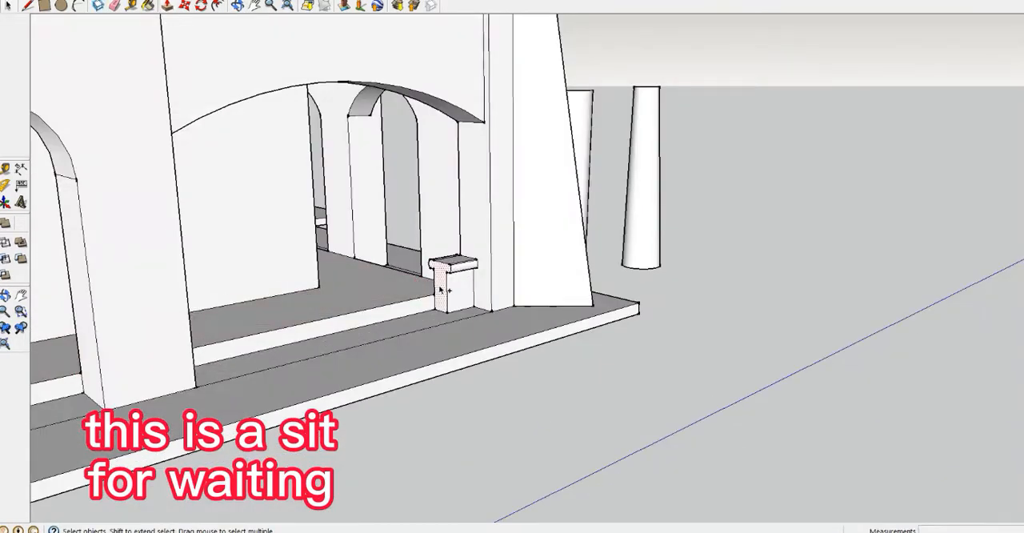
pyautogui.scroll(-6, 200, 352)
pyautogui.click(204, 351)
pyautogui.scroll(5, 200, 348)
# Extend the bench lengthwise behind the front piers and arched doorway by about 23' 7 3/8"
pyautogui.press('f')
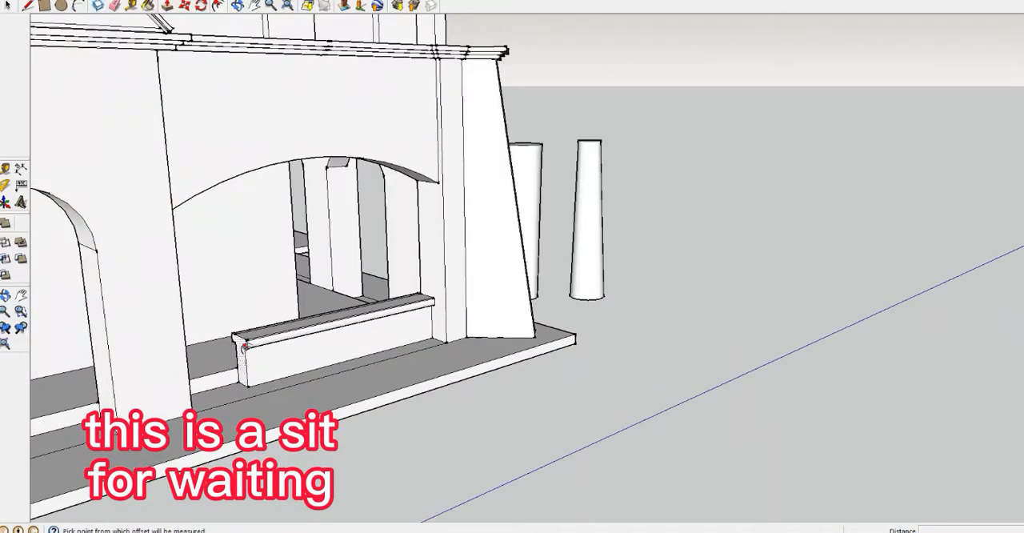
pyautogui.moveTo(247, 344); pyautogui.dragTo(234, 342, button='middle')
pyautogui.press('space')
pyautogui.press('p')
pyautogui.scroll(-6, 160, 348)
pyautogui.scroll(6, 264, 332)
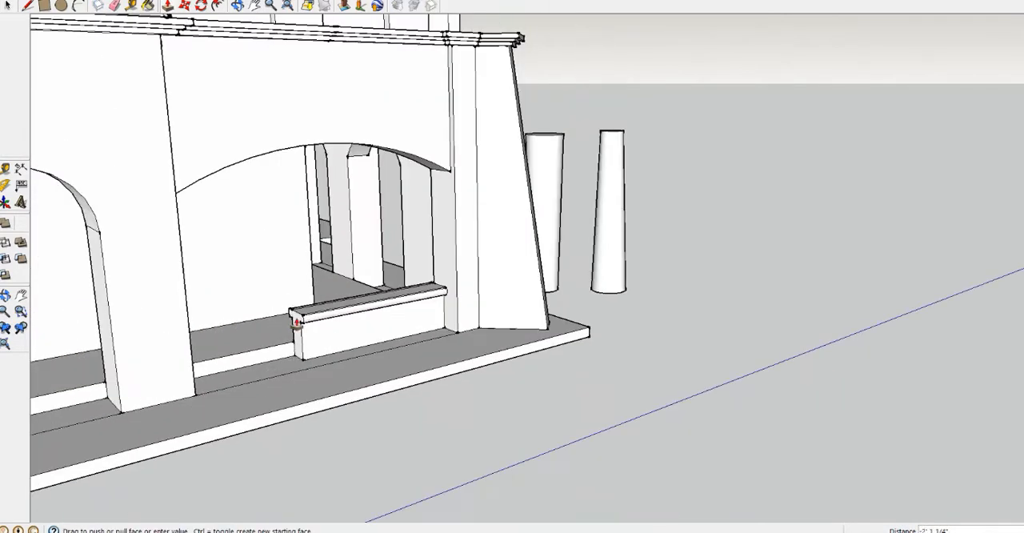
pyautogui.click(229, 336)
pyautogui.scroll(-6, 229, 336)
pyautogui.scroll(5, 71, 384)
pyautogui.click(71, 386)
pyautogui.moveTo(688, 268); pyautogui.dragTo(604, 328, button='middle')
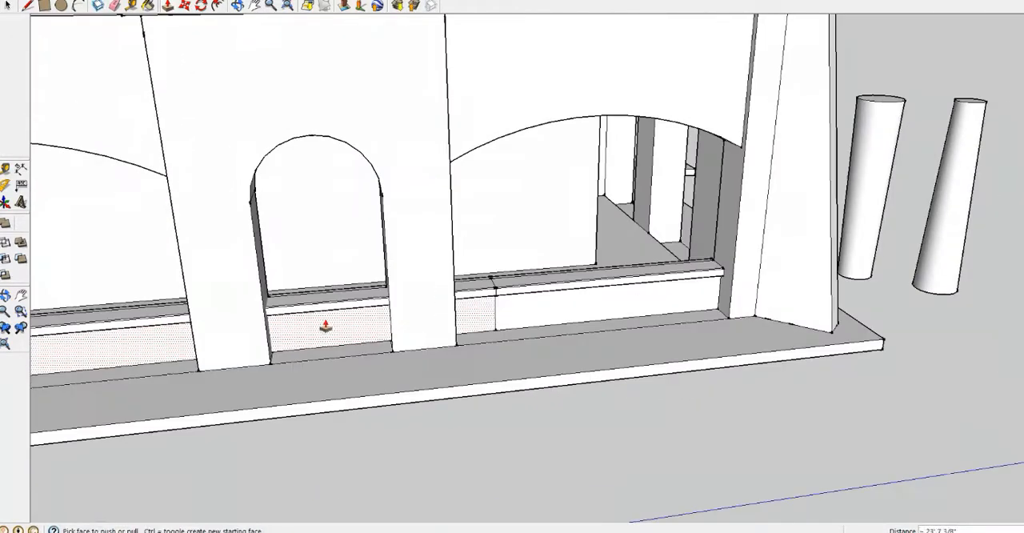
# Intersect the bench's front face with the model and remove the front part lying inside the arched doorway
pyautogui.press('space')
pyautogui.rightClick(321, 328)
pyautogui.moveTo(359, 398)
pyautogui.click(460, 402)
pyautogui.rightClick(313, 310)
pyautogui.moveTo(360, 280); pyautogui.dragTo(310, 296, button='middle')
pyautogui.scroll(3, 310, 296)
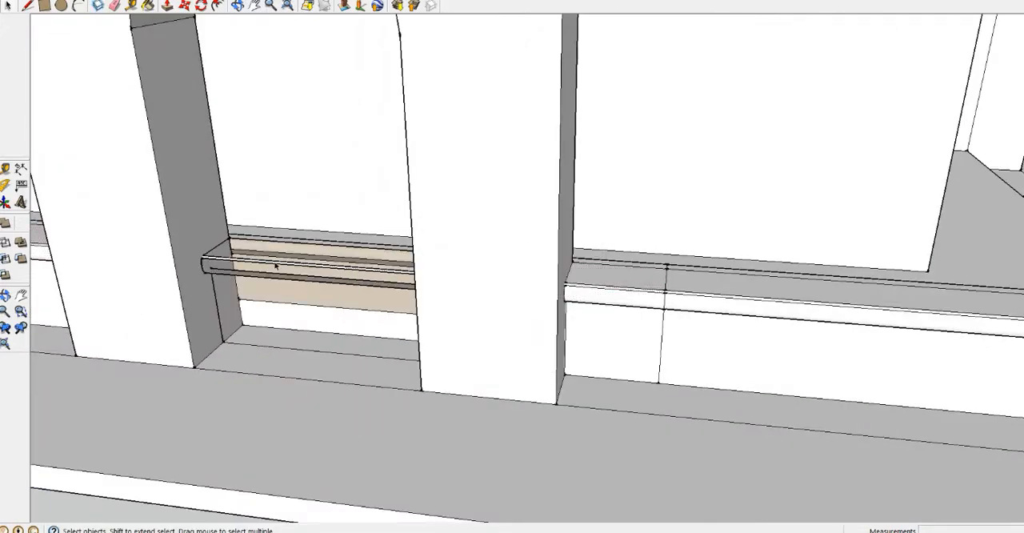
pyautogui.scroll(5, 275, 266)
pyautogui.scroll(-6, 283, 315)
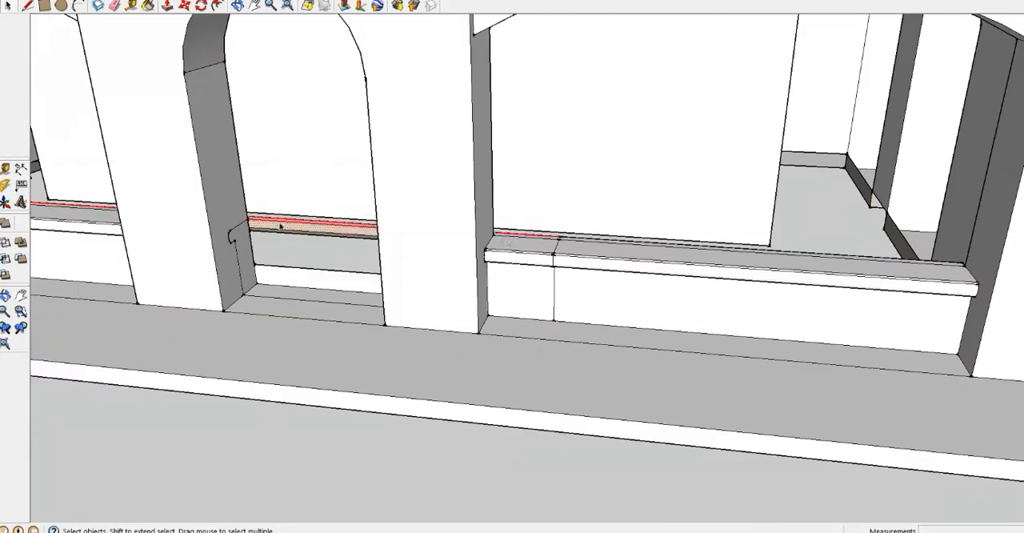
# Intersect the remaining bench faces inside the arched doorway with the model
pyautogui.moveTo(256, 276); pyautogui.dragTo(359, 320, button='middle')
pyautogui.doubleClick(331, 261)
pyautogui.rightClick(331, 262)
pyautogui.moveTo(372, 366)
pyautogui.click(471, 379)
pyautogui.scroll(3, 312, 277)
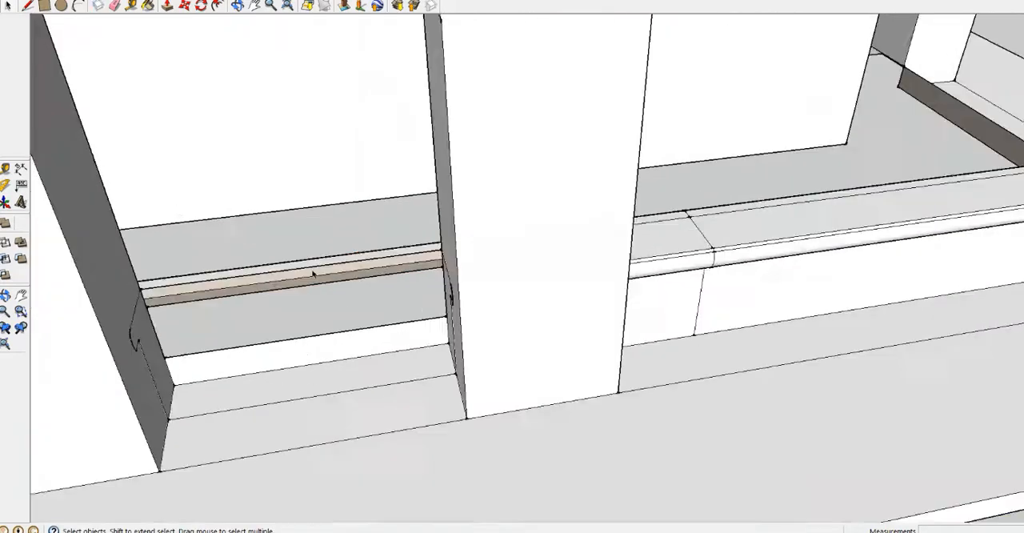
# Trim the leftover bench strip in the doorway by drawing a line at the jamb and erasing surplus edges
pyautogui.moveTo(313, 276); pyautogui.dragTo(184, 280, button='middle')
pyautogui.click(27, 6)
pyautogui.click(292, 171)
pyautogui.click(297, 203)
pyautogui.moveTo(320, 240); pyautogui.dragTo(560, 248, button='middle')
pyautogui.click(115, 6)
# Draw a rectangle across the doorway's width behind the bench and push or pull it into a cutting box
pyautogui.moveTo(383, 208); pyautogui.dragTo(577, 180, button='middle')
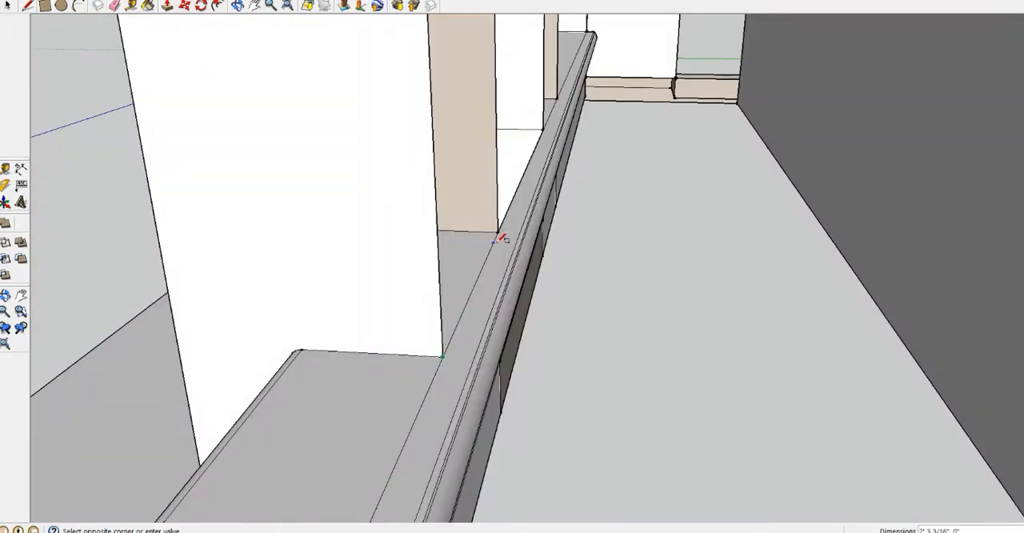
pyautogui.click(553, 144)
pyautogui.moveTo(573, 144); pyautogui.dragTo(552, 160, button='middle')
pyautogui.press('p')
pyautogui.click(536, 199)
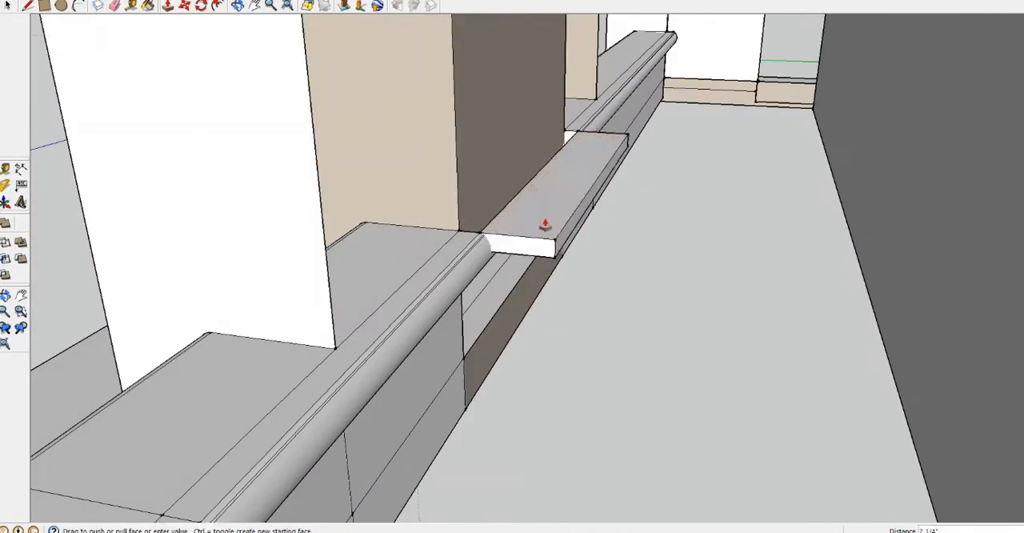
pyautogui.click(543, 227)
# Delete the cutting box's top face and intersect its other faces with the model
pyautogui.moveTo(480, 216); pyautogui.dragTo(736, 247, button='middle')
pyautogui.scroll(-4, 736, 247)
pyautogui.click(8, 5)
pyautogui.click(544, 224)
pyautogui.press('Delete')
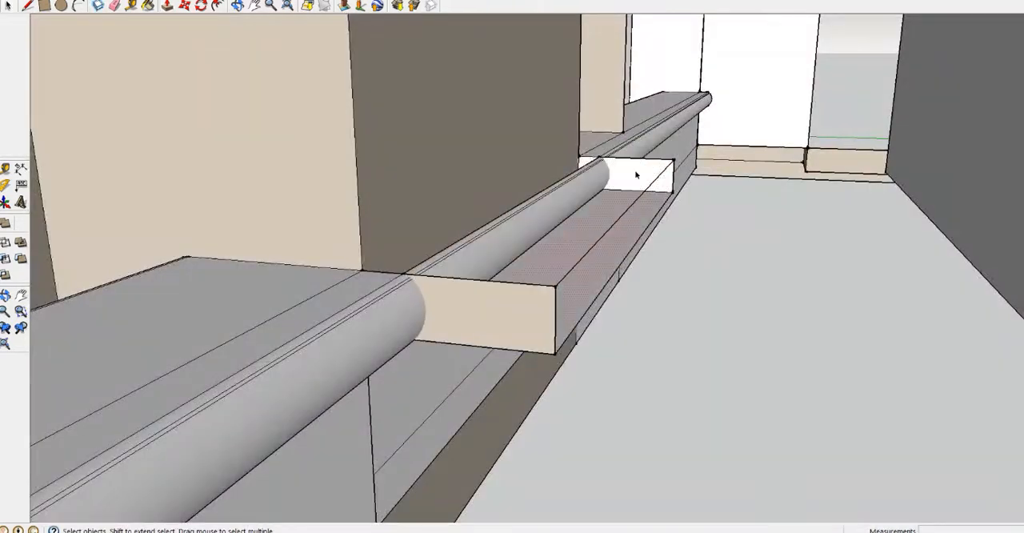
pyautogui.rightClick(624, 173)
pyautogui.click(755, 244)
pyautogui.rightClick(501, 295)
pyautogui.click(632, 364)
pyautogui.click(549, 222)
pyautogui.rightClick(549, 222)
pyautogui.click(680, 291)
# Delete the cutting box's remaining faces together with the bench moulding enclosed at the doorway
pyautogui.click(632, 173)
pyautogui.press('Delete')
pyautogui.moveTo(604, 184); pyautogui.dragTo(587, 190, button='middle')
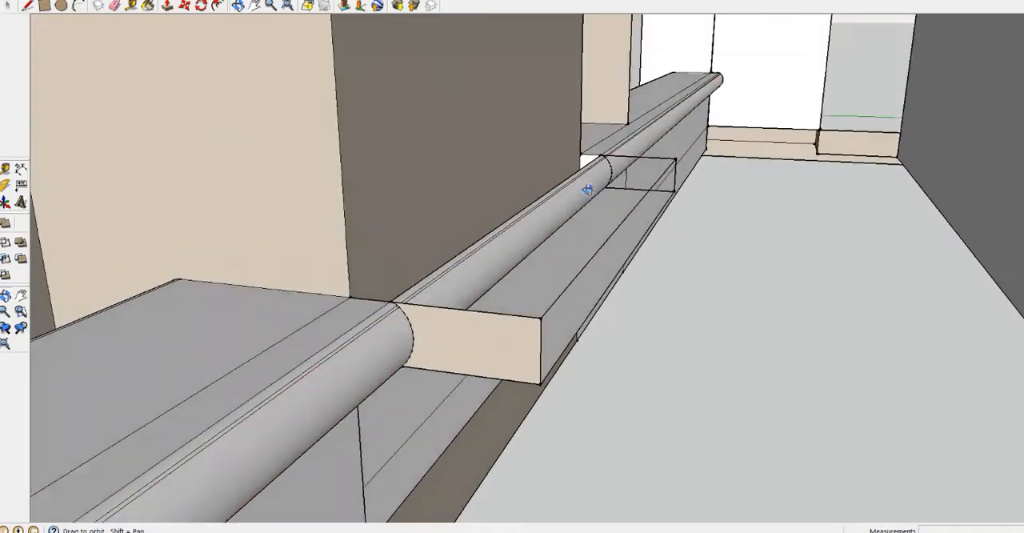
pyautogui.scroll(5, 587, 190)
pyautogui.click(437, 249)
pyautogui.press('Delete')
pyautogui.click(512, 304)
pyautogui.press('Delete')
pyautogui.click(572, 340)
pyautogui.press('Delete')
pyautogui.moveTo(558, 308); pyautogui.dragTo(470, 274, button='middle')
pyautogui.click(471, 279)
pyautogui.press('Delete')
# Inspect the bench around the doorway and the whole building from outside
pyautogui.moveTo(478, 232); pyautogui.dragTo(376, 240, button='middle')
pyautogui.click(28, 6)
pyautogui.moveTo(336, 183)
pyautogui.mouseDown(button='middle')
pyautogui.moveTo(544, 163)
pyautogui.moveTo(342, 233)
pyautogui.moveTo(368, 197)
pyautogui.moveTo(359, 280)
pyautogui.moveTo(430, 275)
pyautogui.moveTo(396, 291)
pyautogui.moveTo(379, 258)
pyautogui.moveTo(416, 272)
pyautogui.moveTo(715, 208)
pyautogui.moveTo(378, 238)
pyautogui.mouseUp(button='middle')
pyautogui.scroll(-5, 344, 232)
pyautogui.scroll(-4, 360, 279)
pyautogui.scroll(2, 430, 274)
pyautogui.scroll(8, 430, 274)
pyautogui.scroll(-4, 416, 272)
pyautogui.scroll(-2, 379, 238)
pyautogui.scroll(3, 379, 238)
pyautogui.click(16, 2)
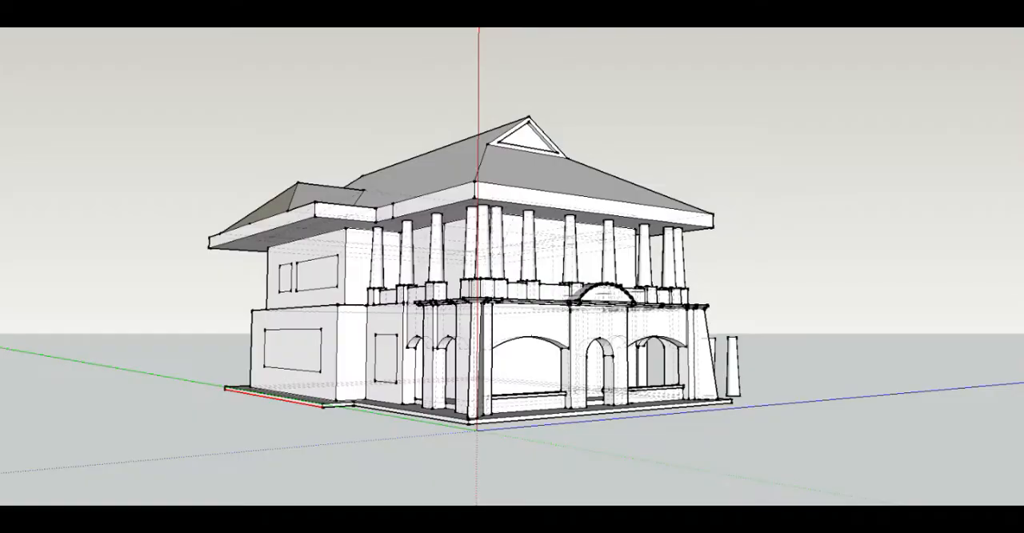